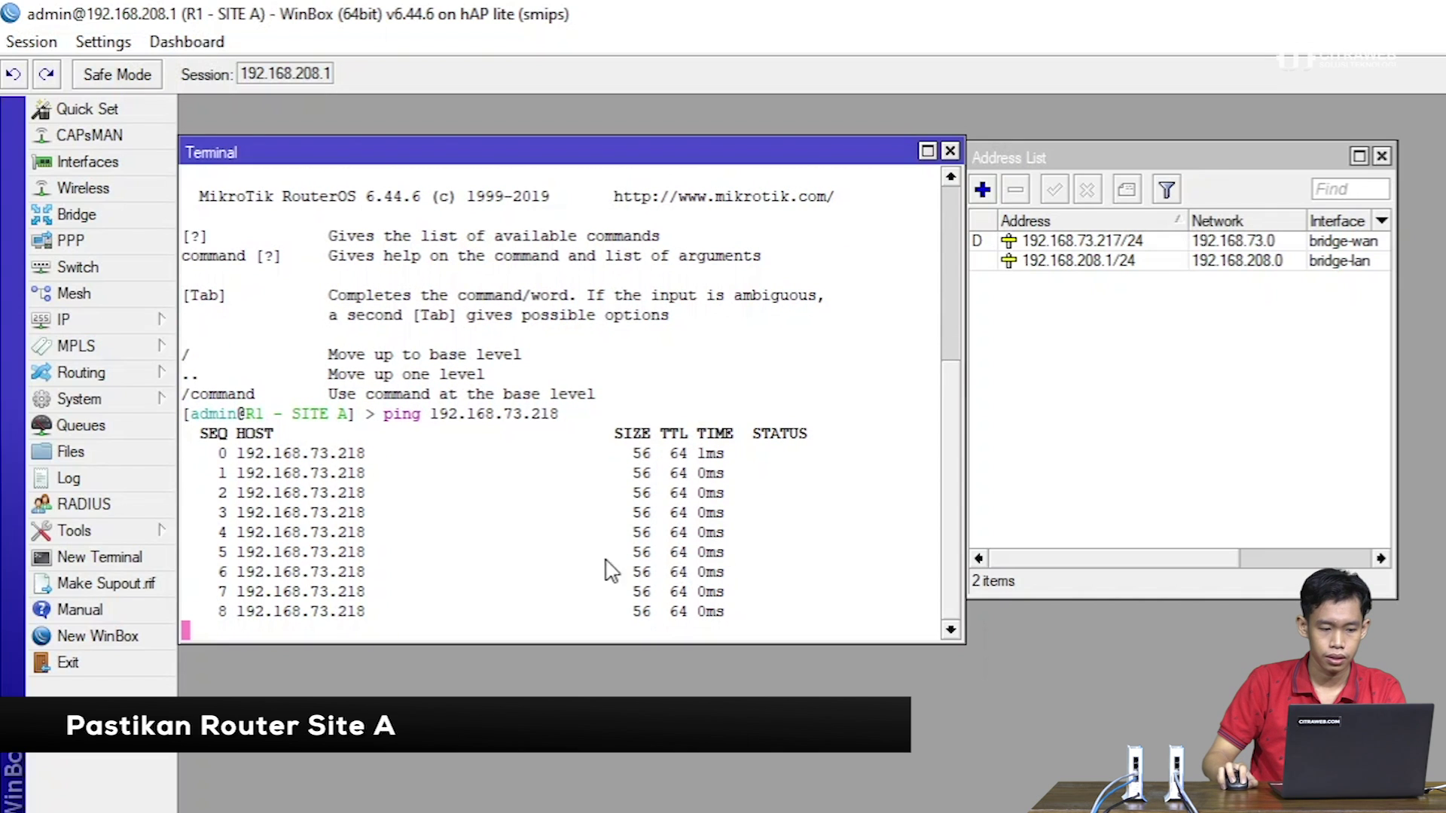
# Open a new WinBox session and connect to the Site B router at 192.168.73.218
pyautogui.click(119, 646)
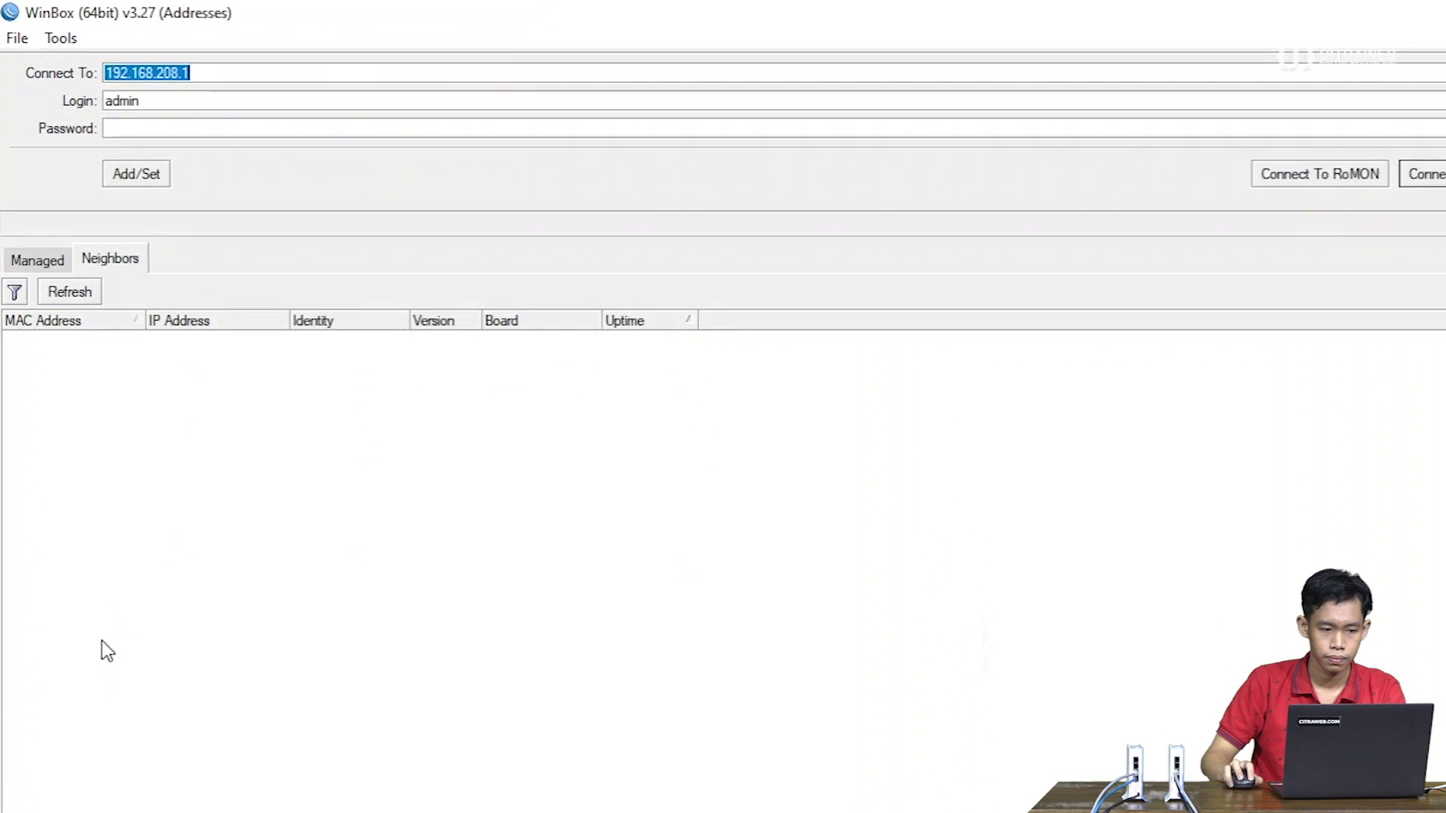
pyautogui.click(195, 67)
pyautogui.press('BackSpace')
pyautogui.press('BackSpace')
pyautogui.write('73.218')
pyautogui.press('Return')
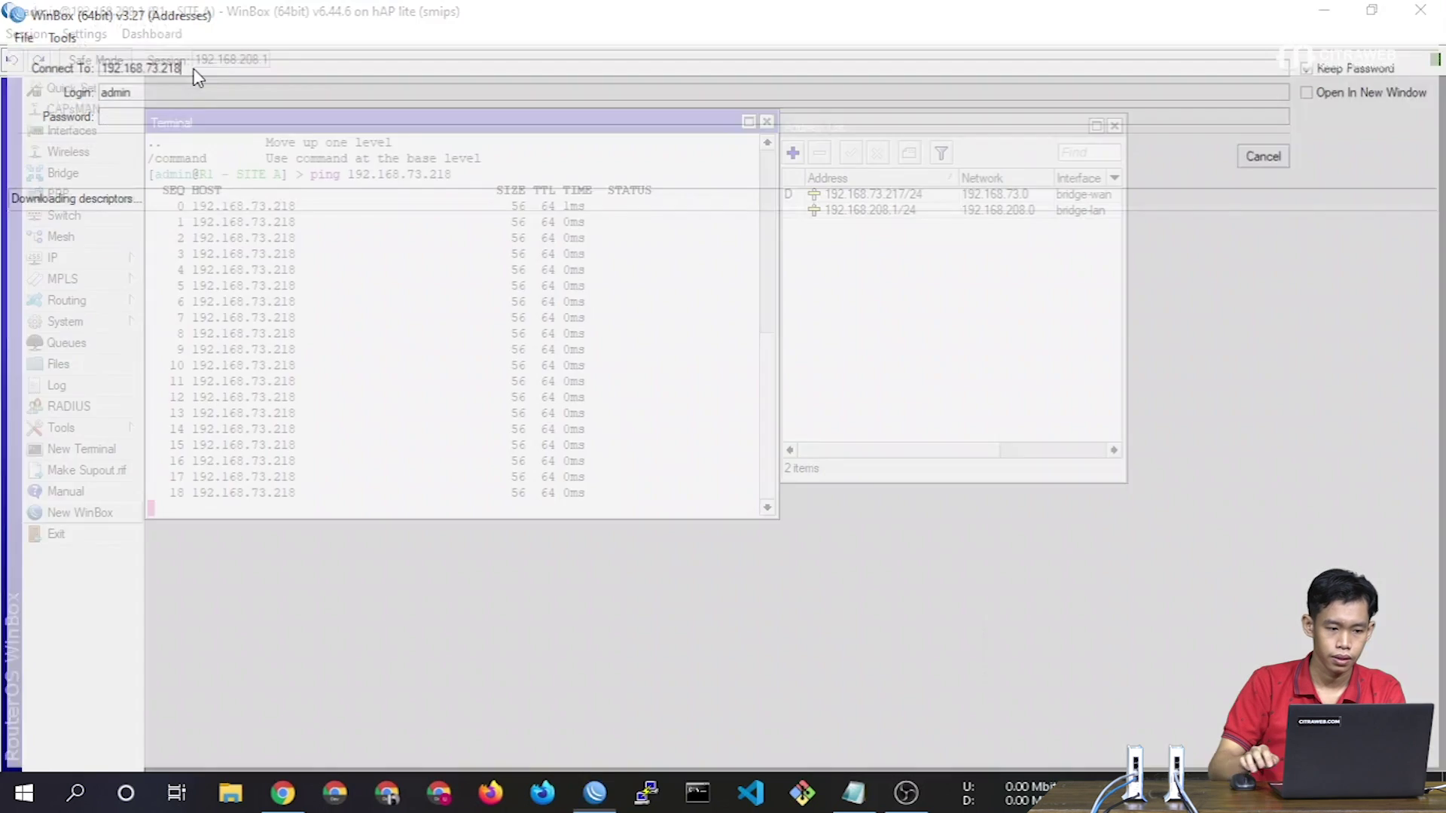
# Arrange the Site A and Site B router windows side by side
pyautogui.moveTo(200, 26); pyautogui.dragTo(1443, 4)
pyautogui.moveTo(1002, 15); pyautogui.dragTo(1442, 150)
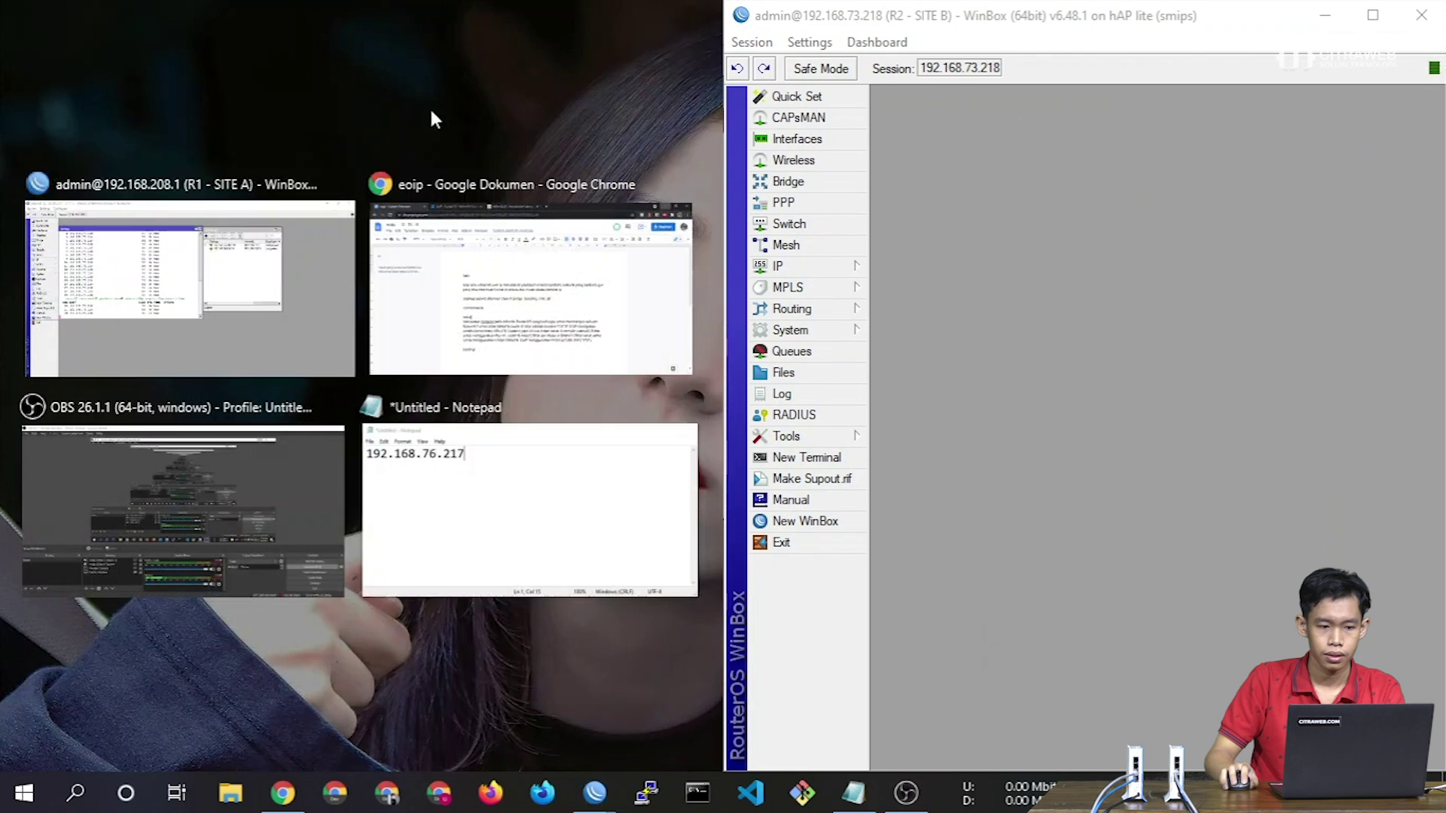
pyautogui.click(159, 271)
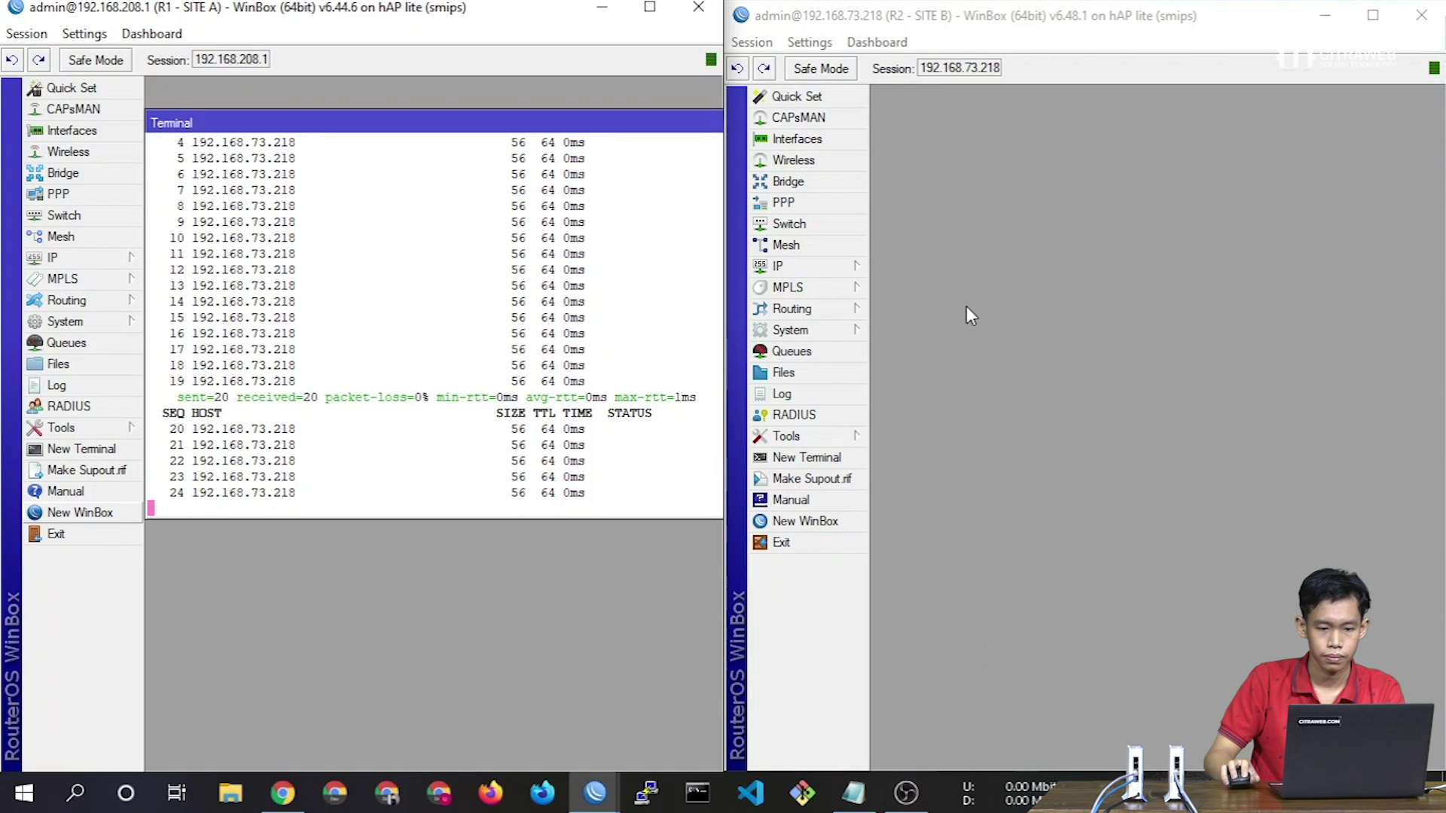
# Ping 192.168.73.217 from a terminal on the Site B router, then close that terminal
pyautogui.click(804, 458)
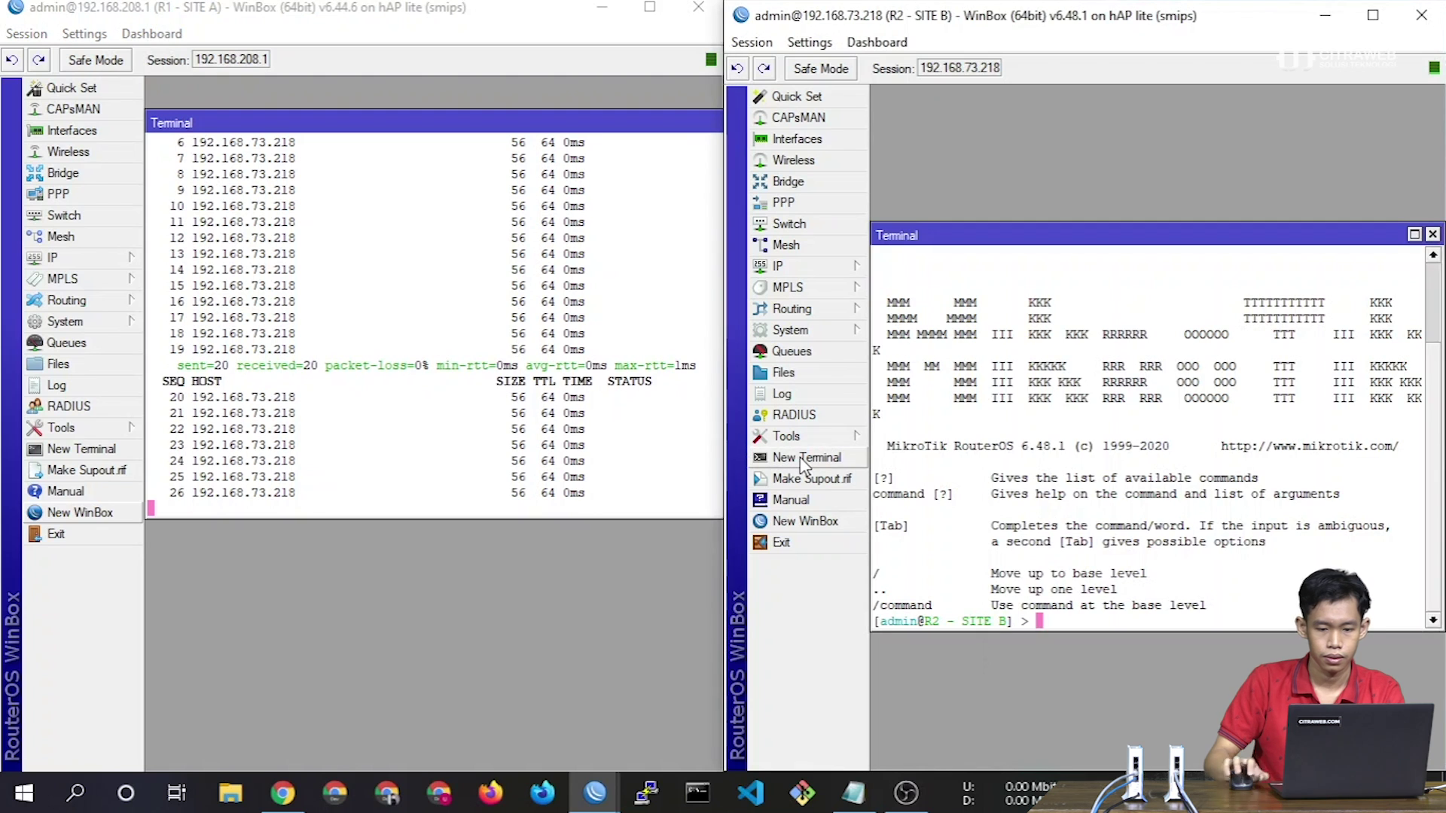
pyautogui.write('ping 192')
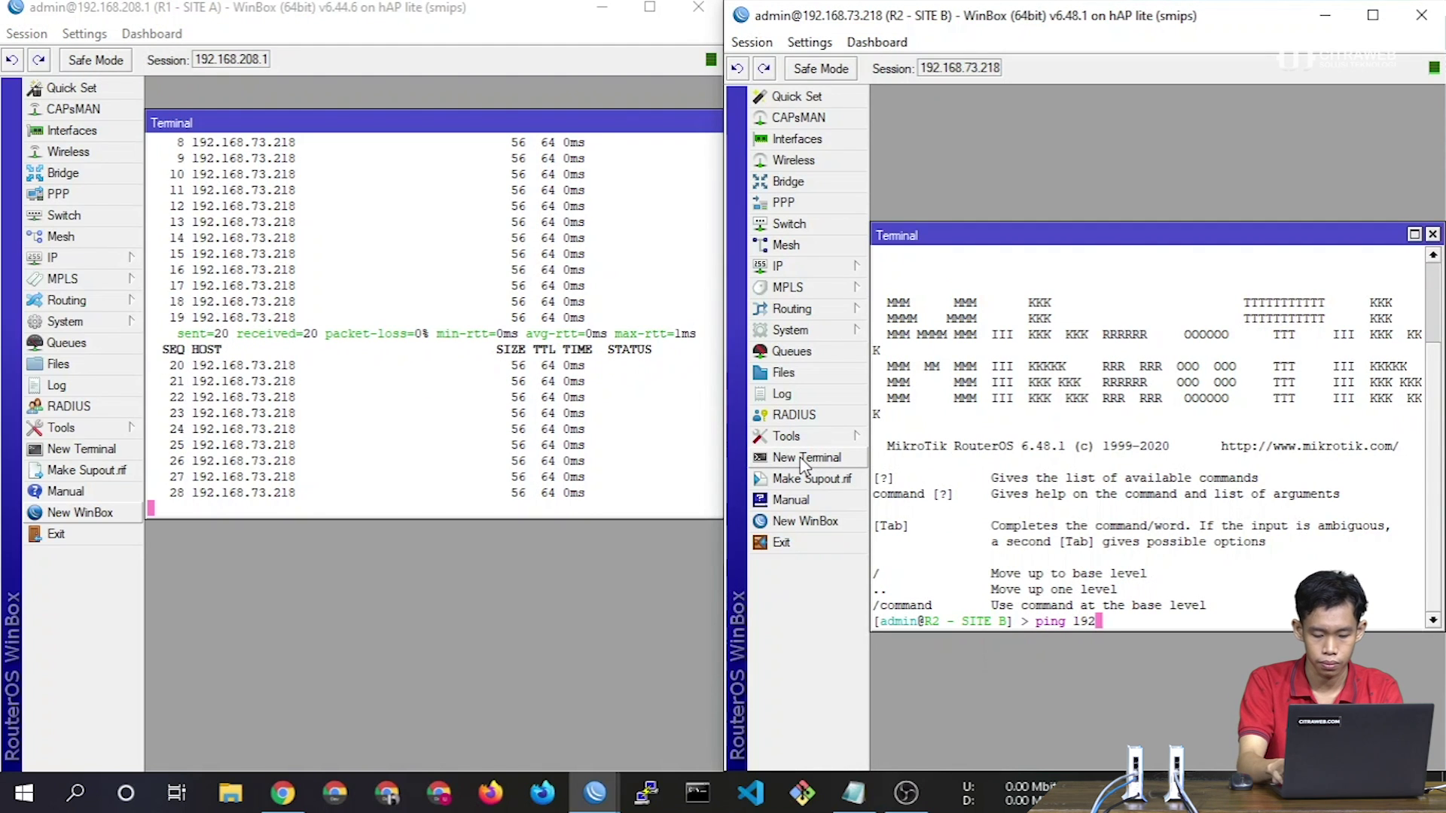
pyautogui.write('.168.')
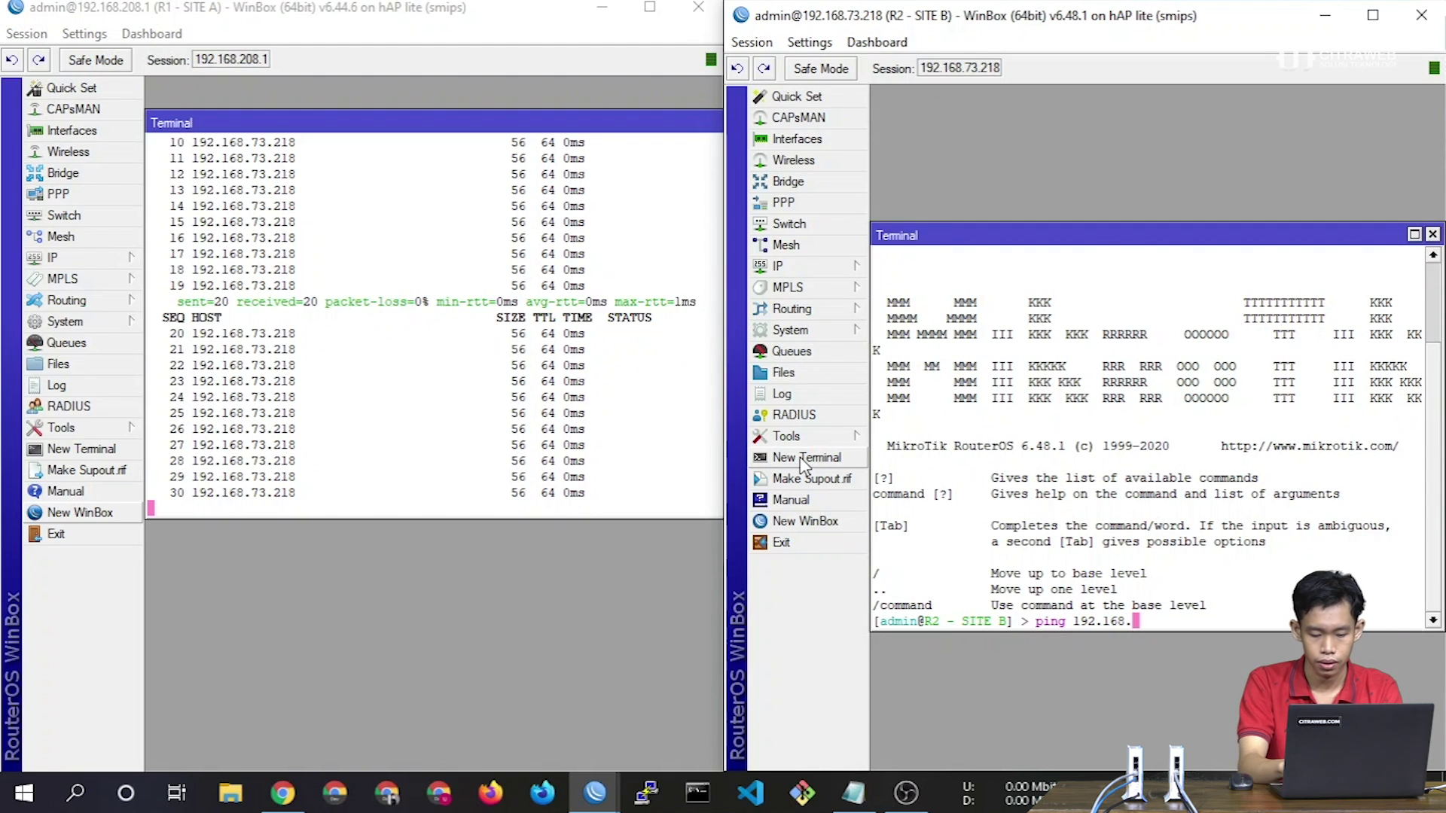
pyautogui.write('73.217')
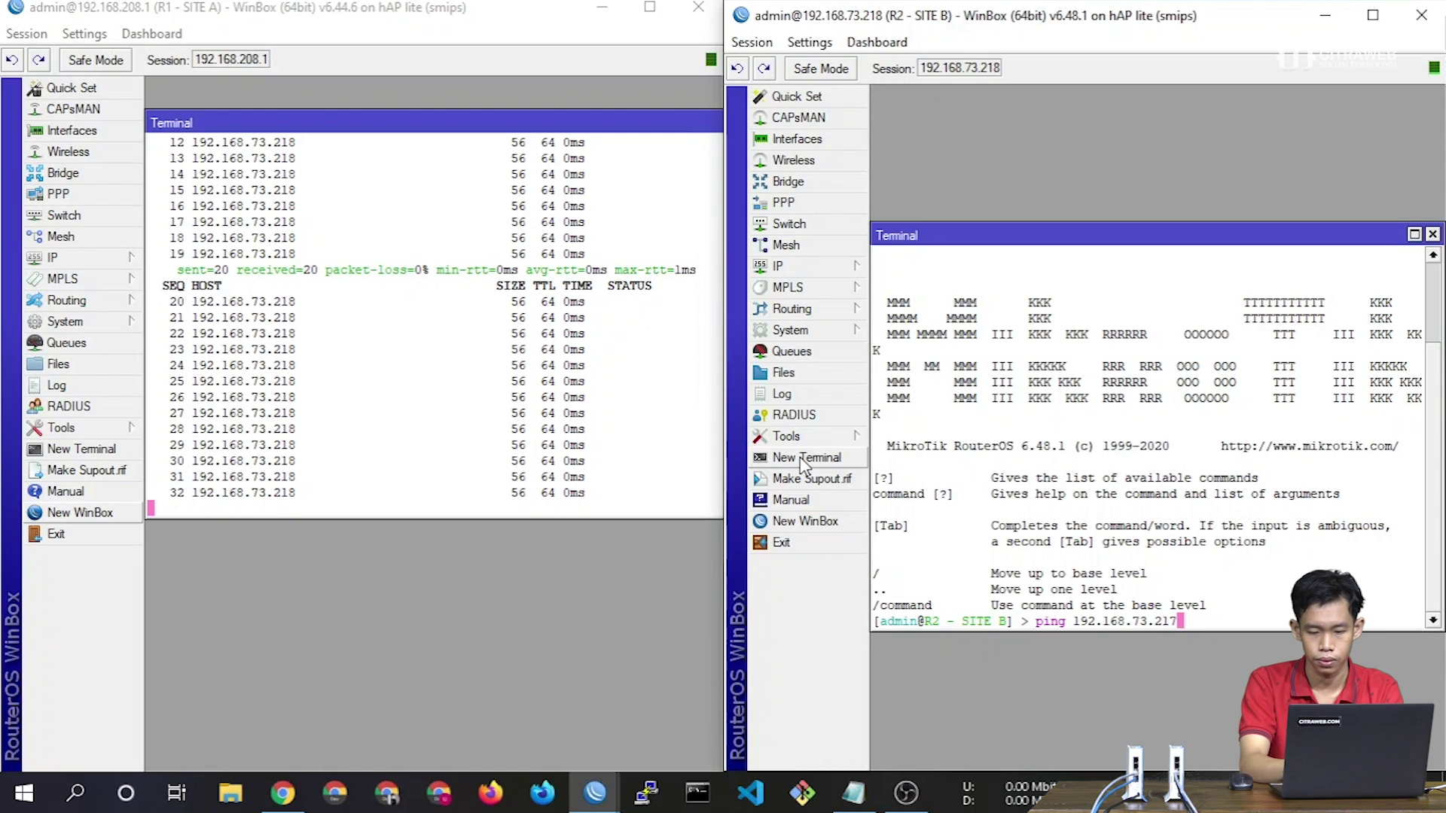
pyautogui.press('Return')
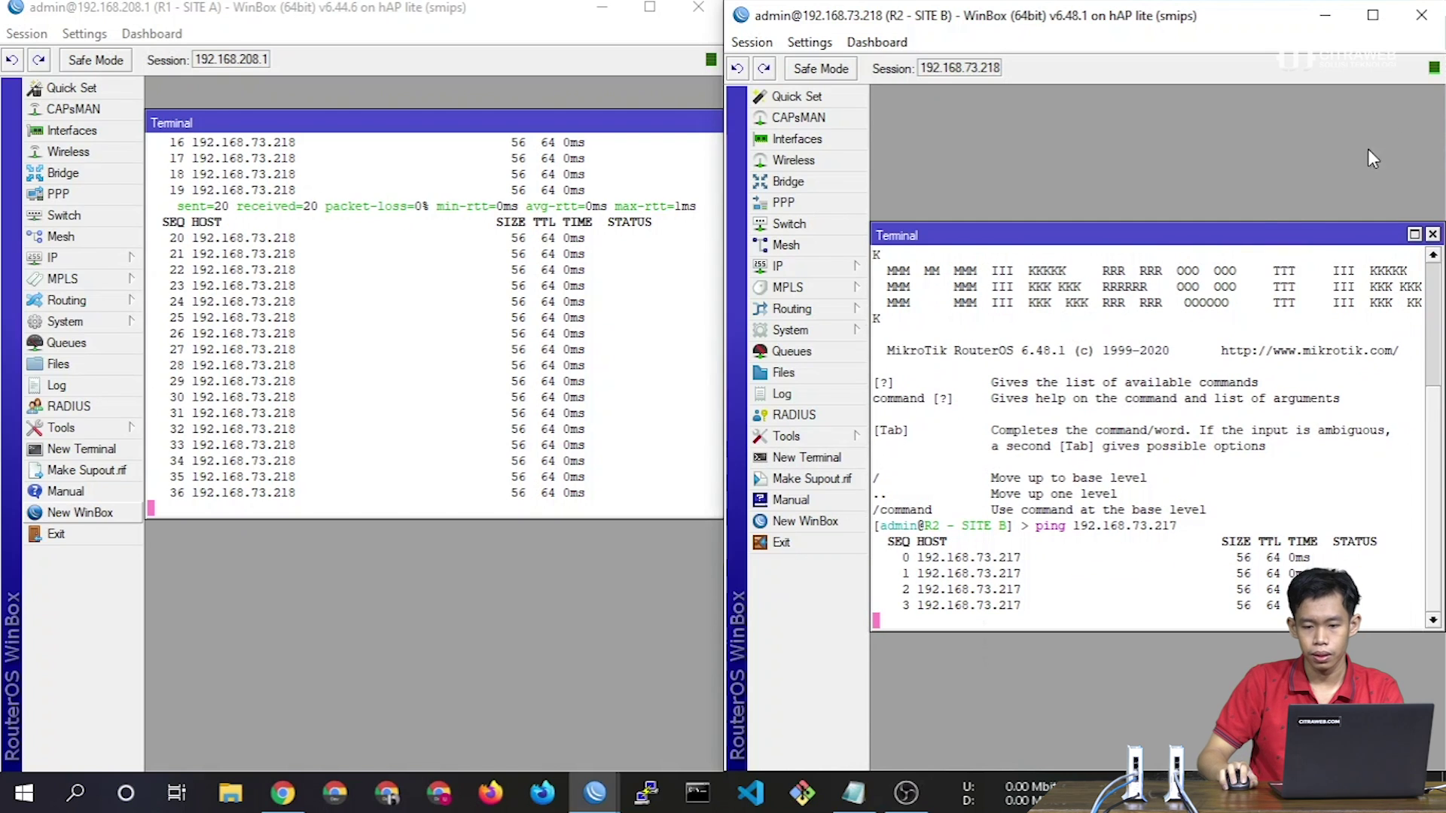
pyautogui.click(1432, 234)
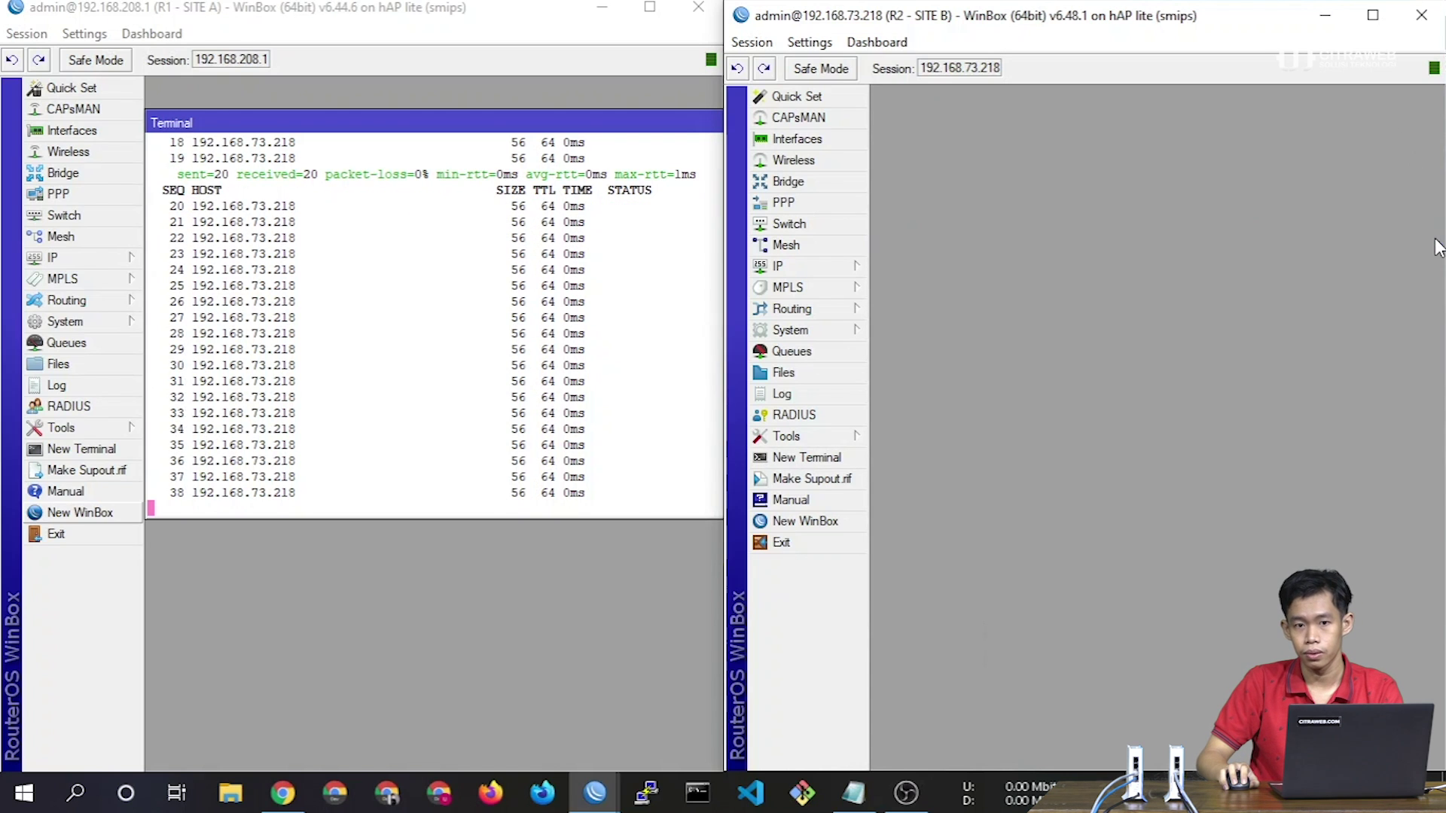
# Close the ping terminal on the Site A router and maximize the Site A window
pyautogui.moveTo(655, 112); pyautogui.dragTo(439, 216)
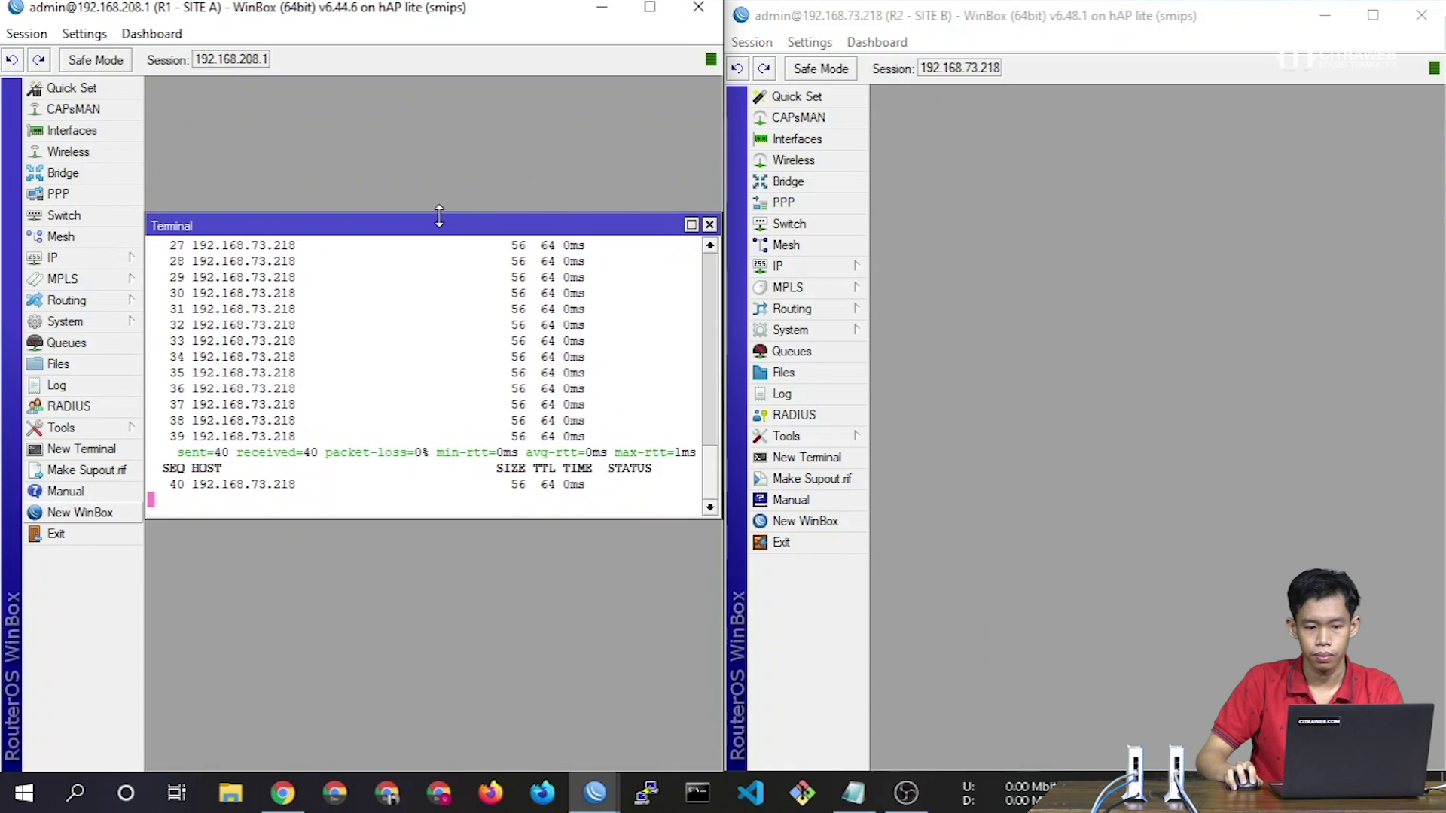
pyautogui.click(708, 225)
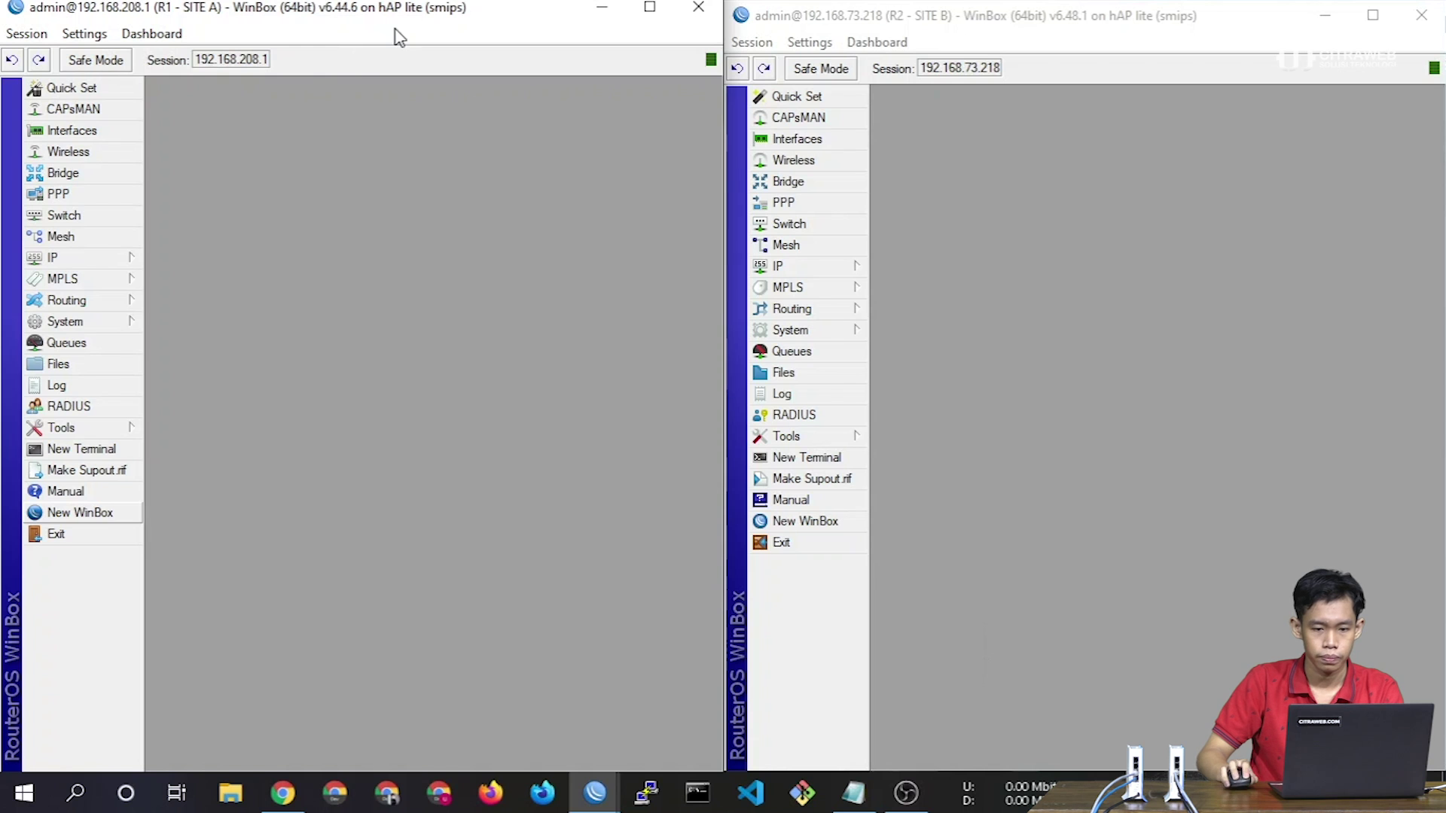
pyautogui.click(1372, 15)
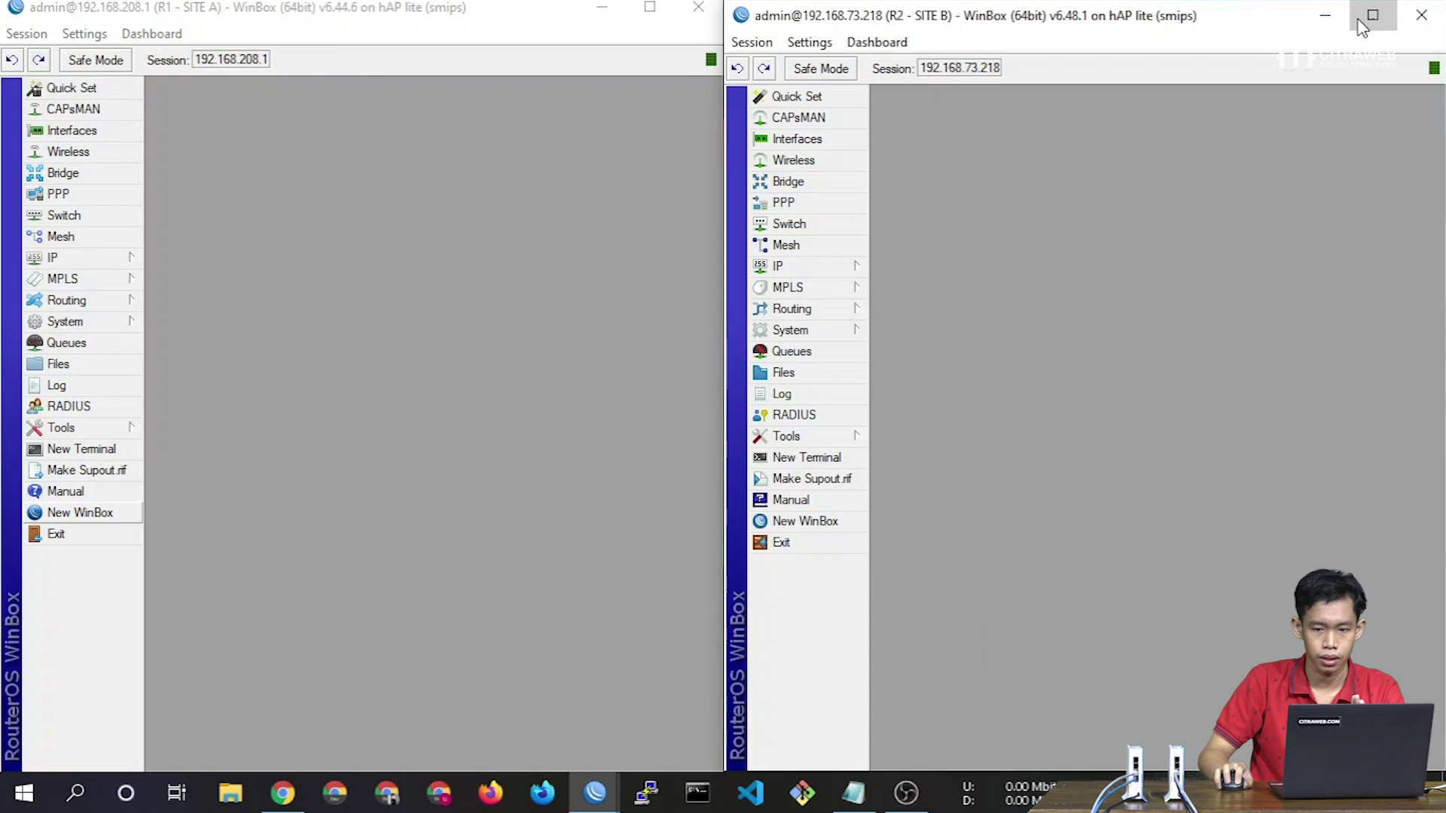
pyautogui.click(1327, 15)
pyautogui.click(649, 7)
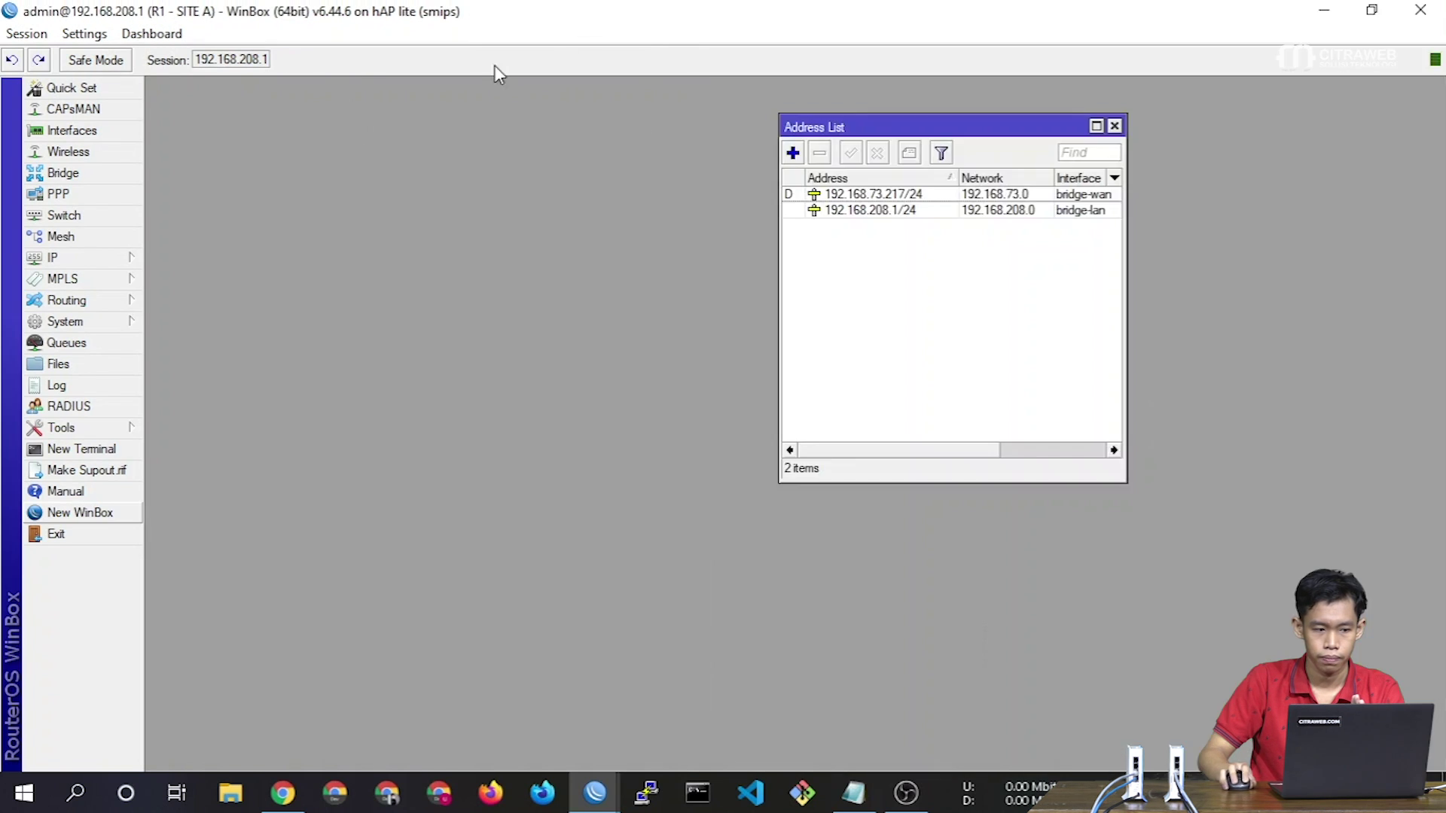
# Close the address list on Site A and start a new EoIP tunnel interface from the interface list
pyautogui.click(106, 132)
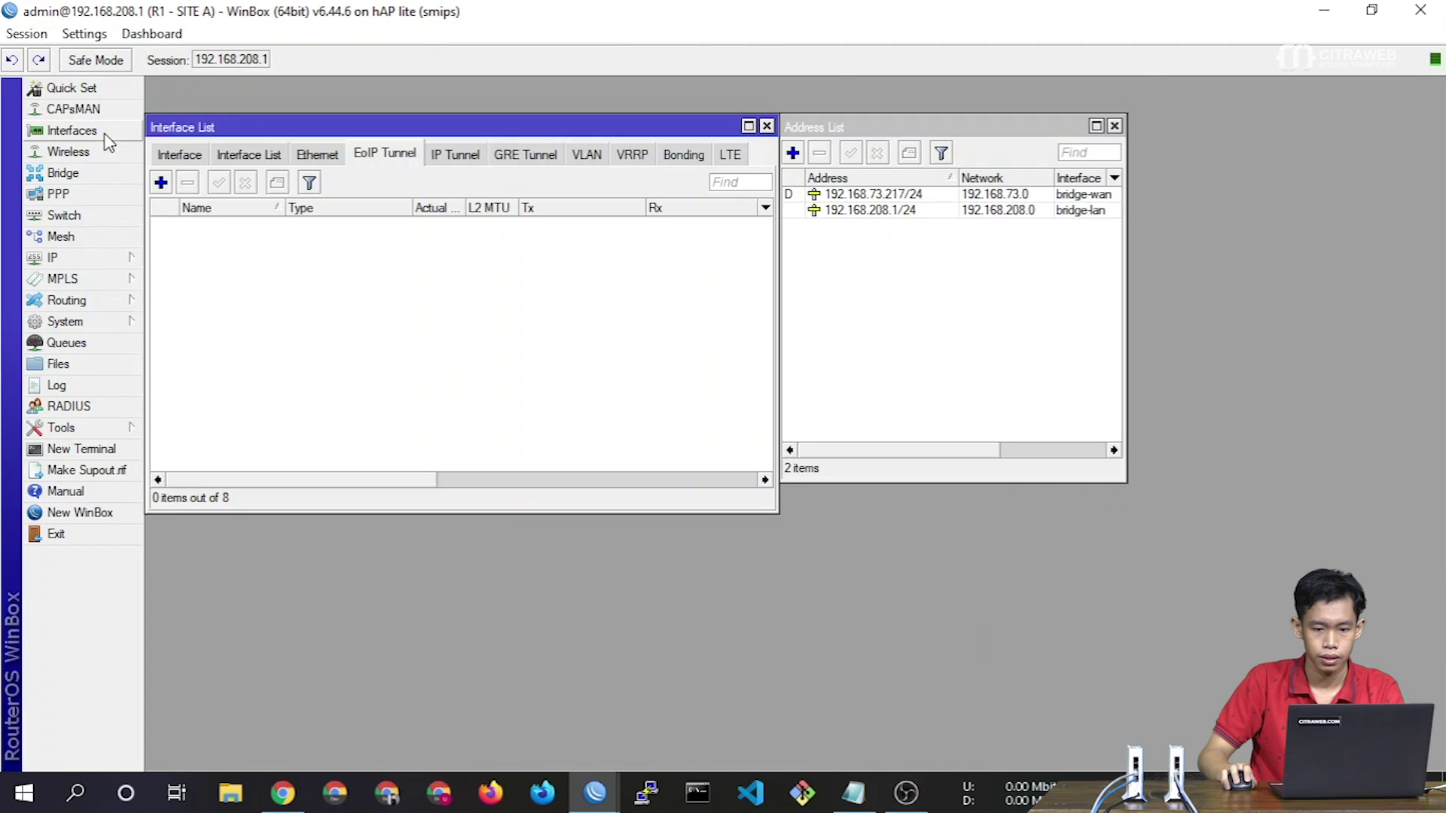
pyautogui.click(1115, 127)
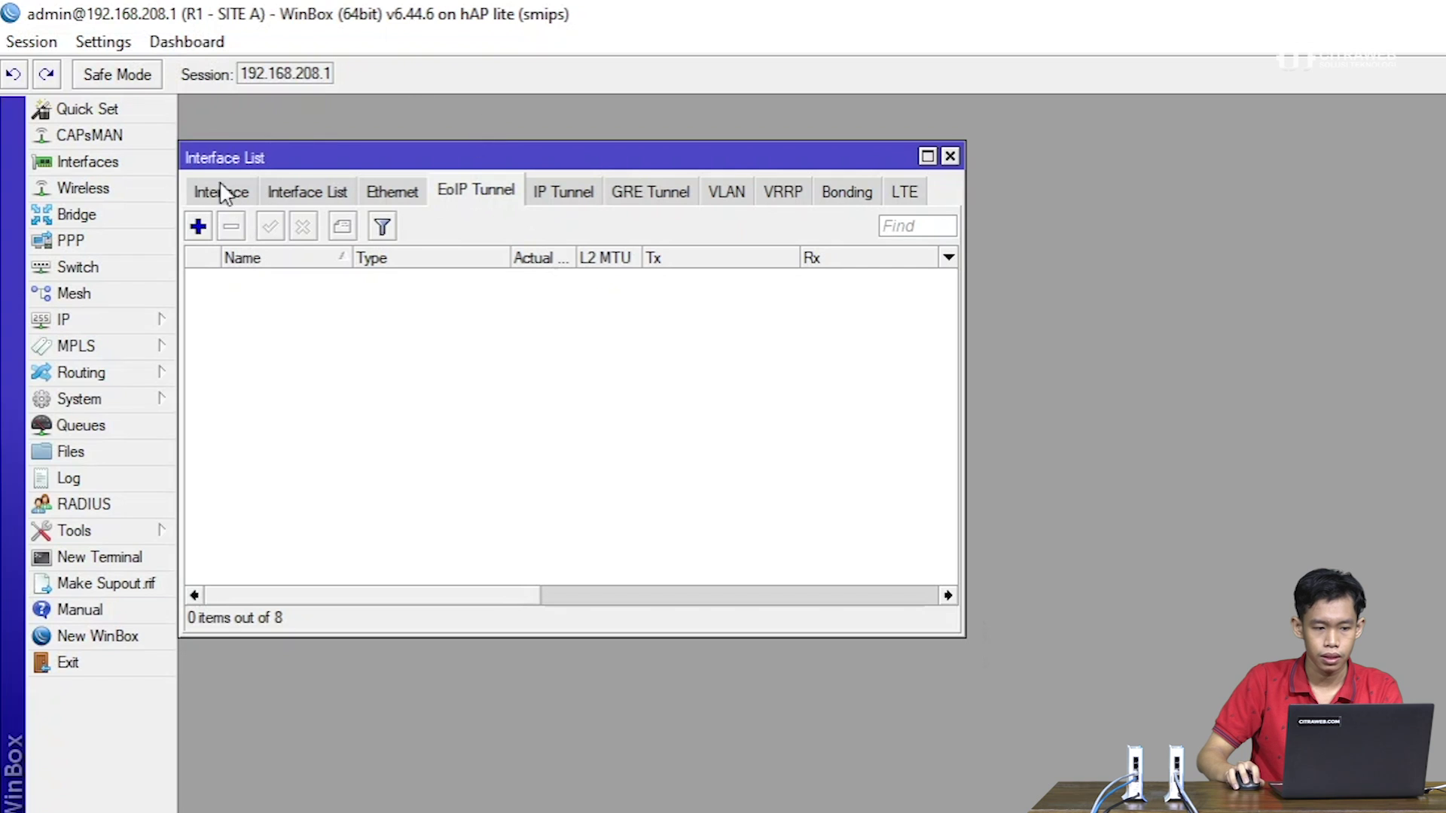
pyautogui.moveTo(276, 151); pyautogui.dragTo(332, 120)
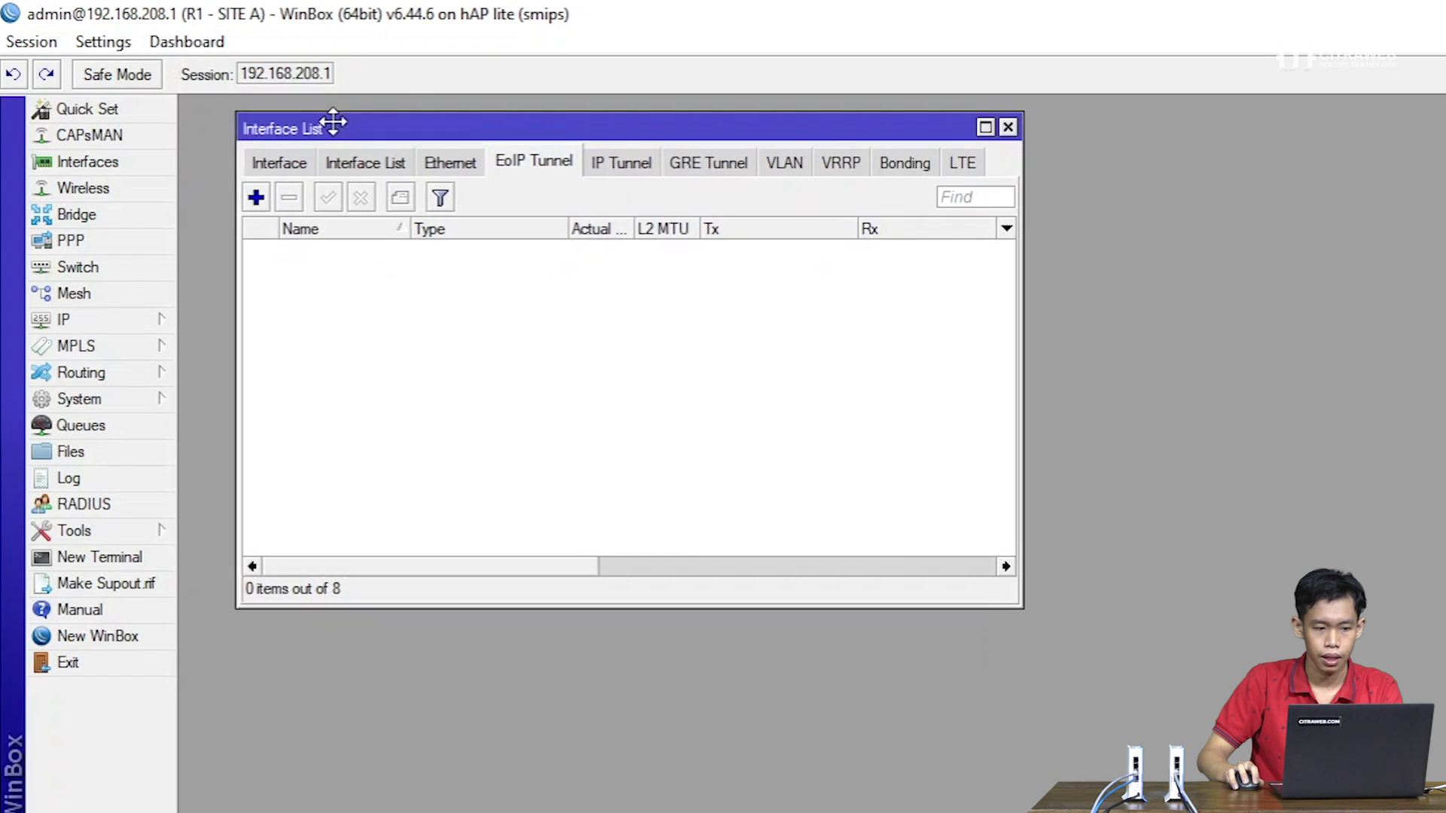
pyautogui.click(256, 196)
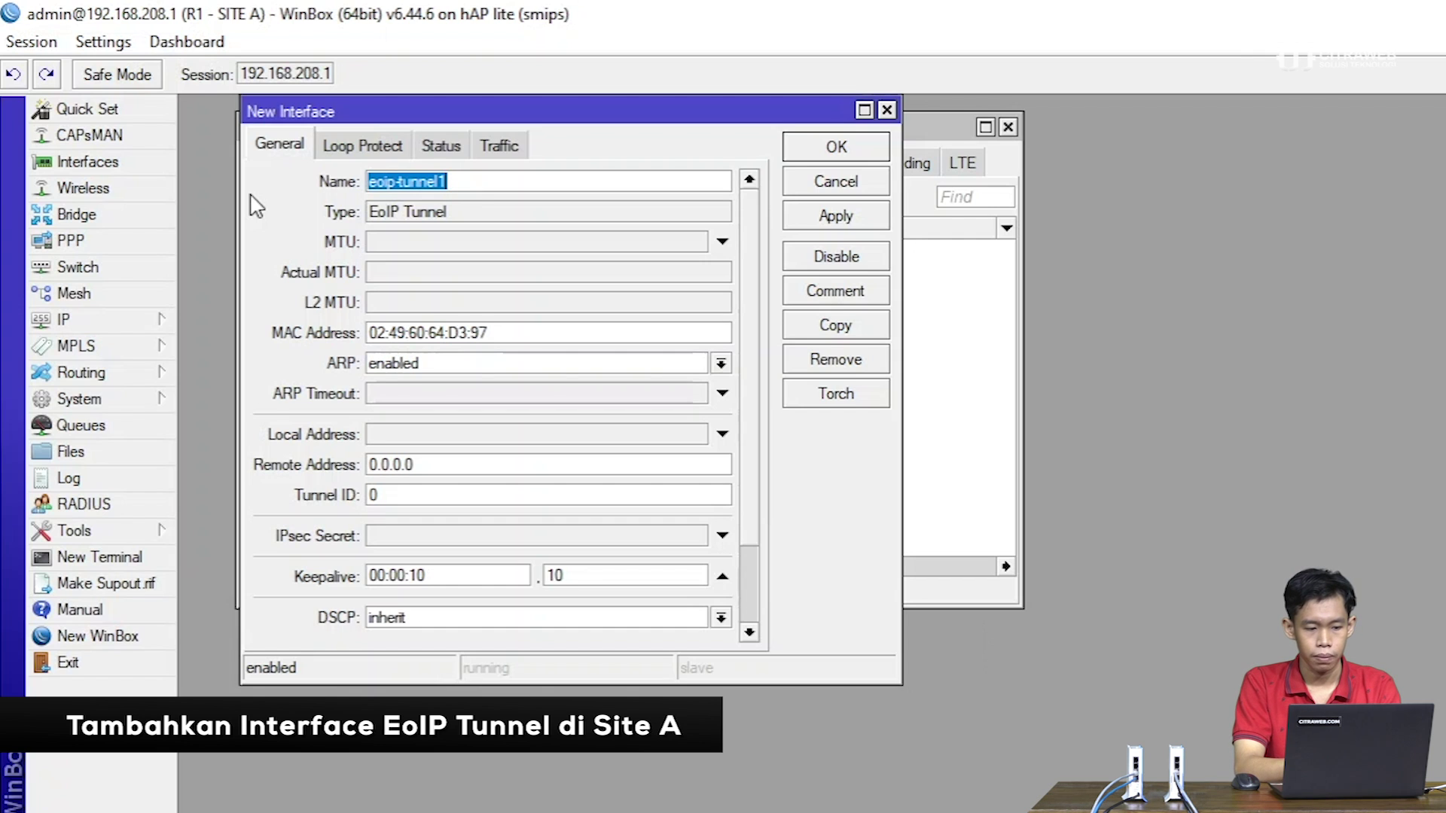
# Set the Site A tunnel's local address to 192.168.73.217 and its remote address to 192.168.73.218
pyautogui.click(385, 437)
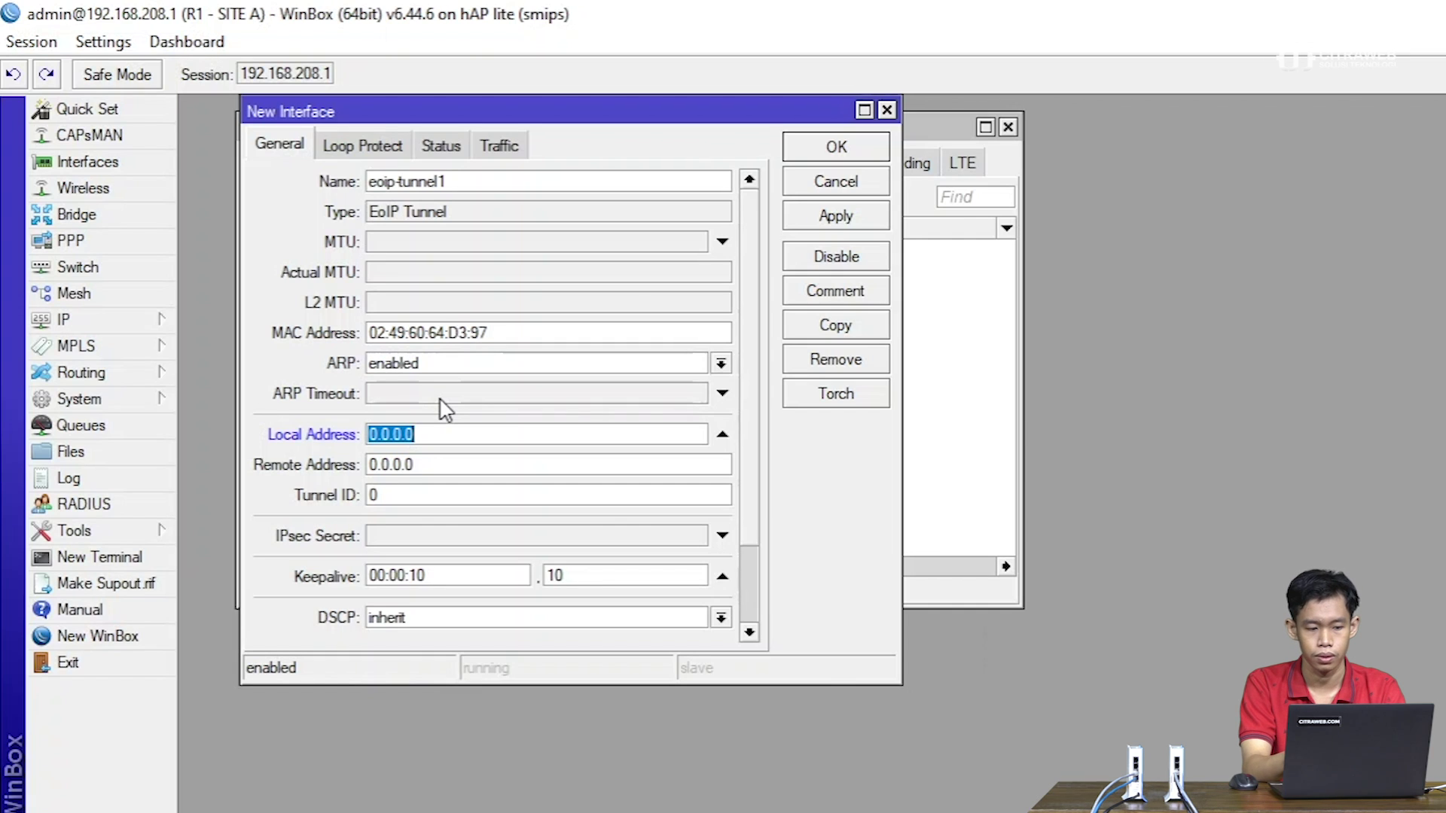
pyautogui.write('192.168.73.21')
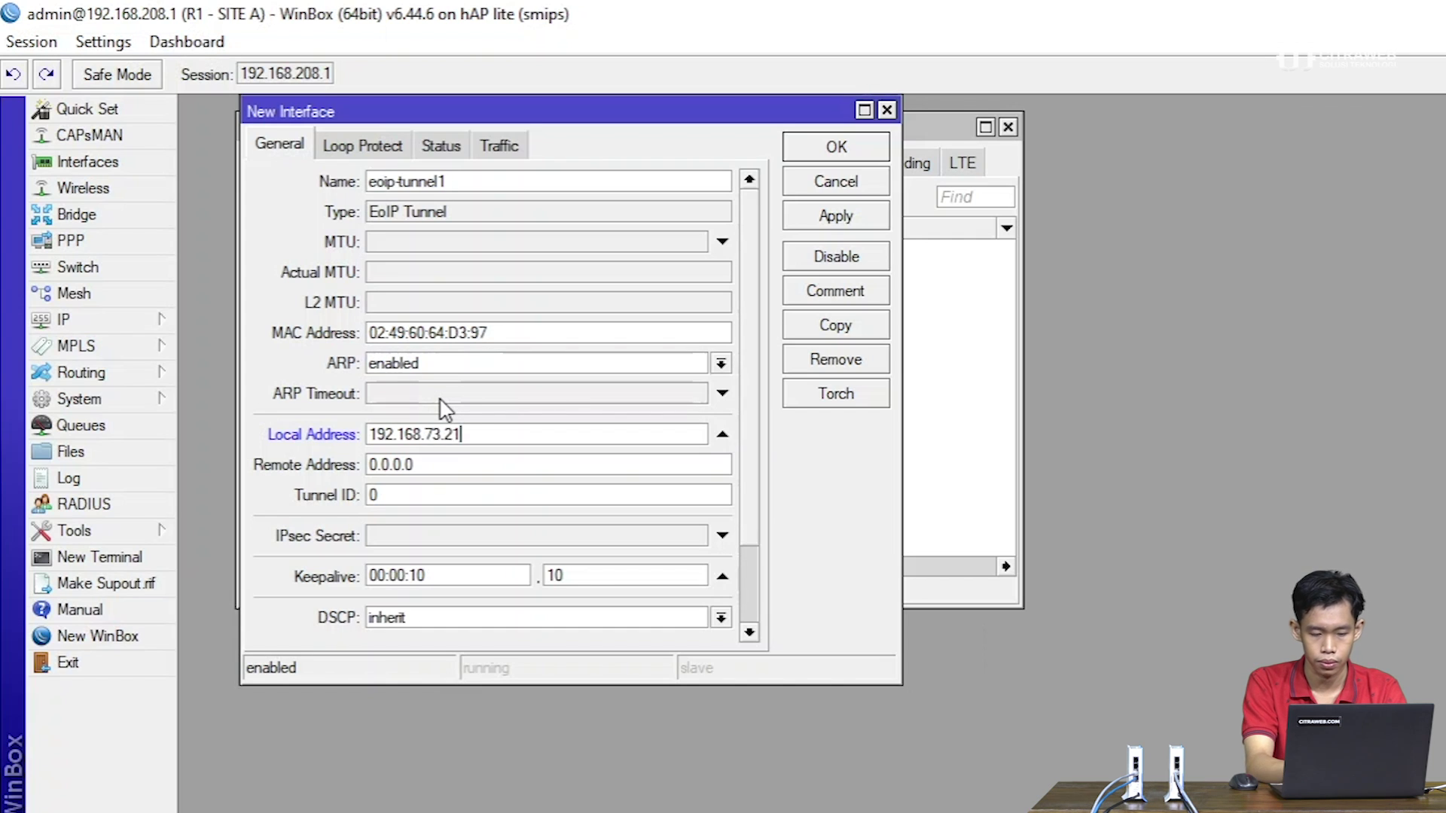
pyautogui.doubleClick(436, 436)
pyautogui.click(435, 437)
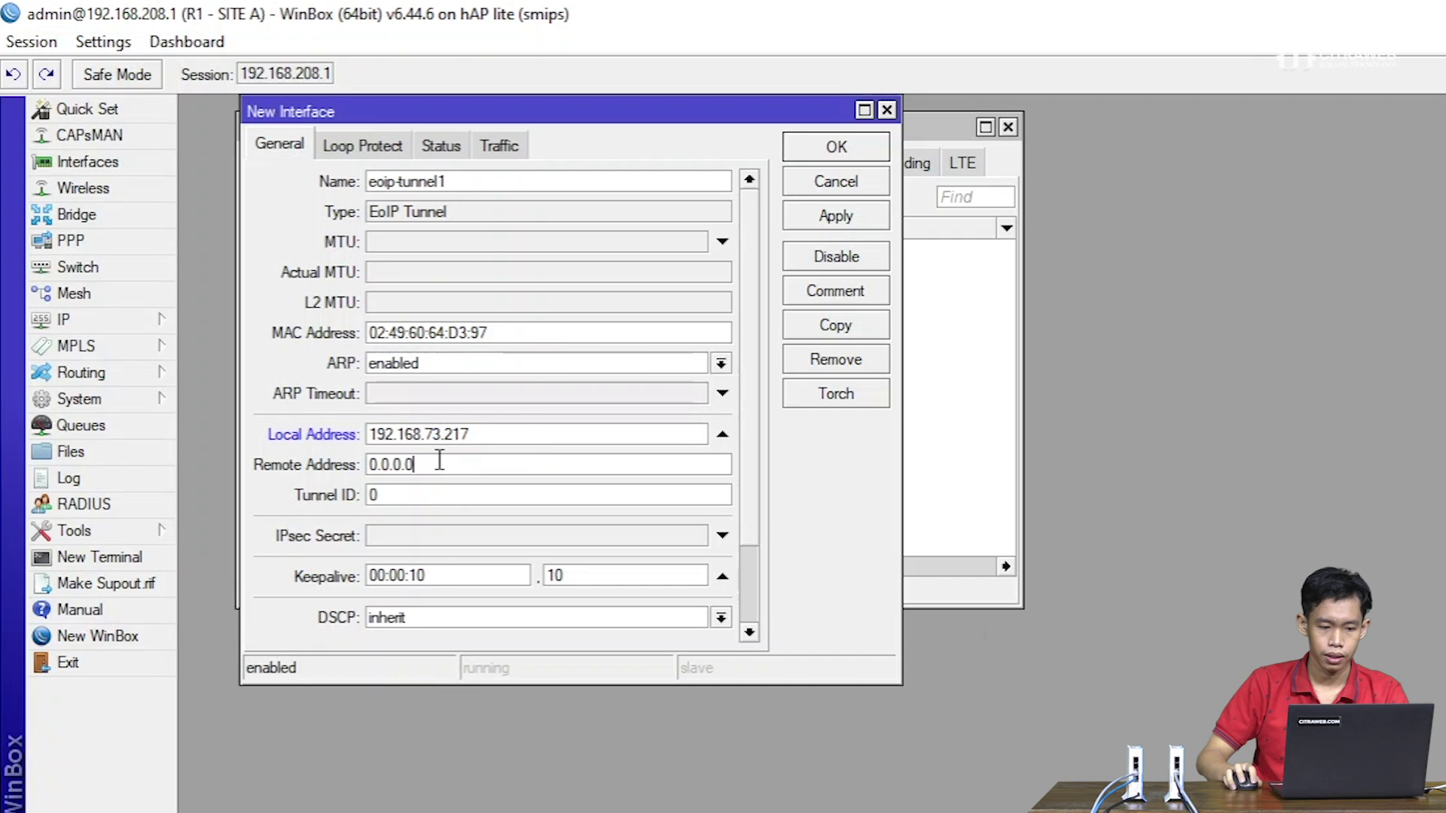
pyautogui.doubleClick(440, 461)
pyautogui.write('192.')
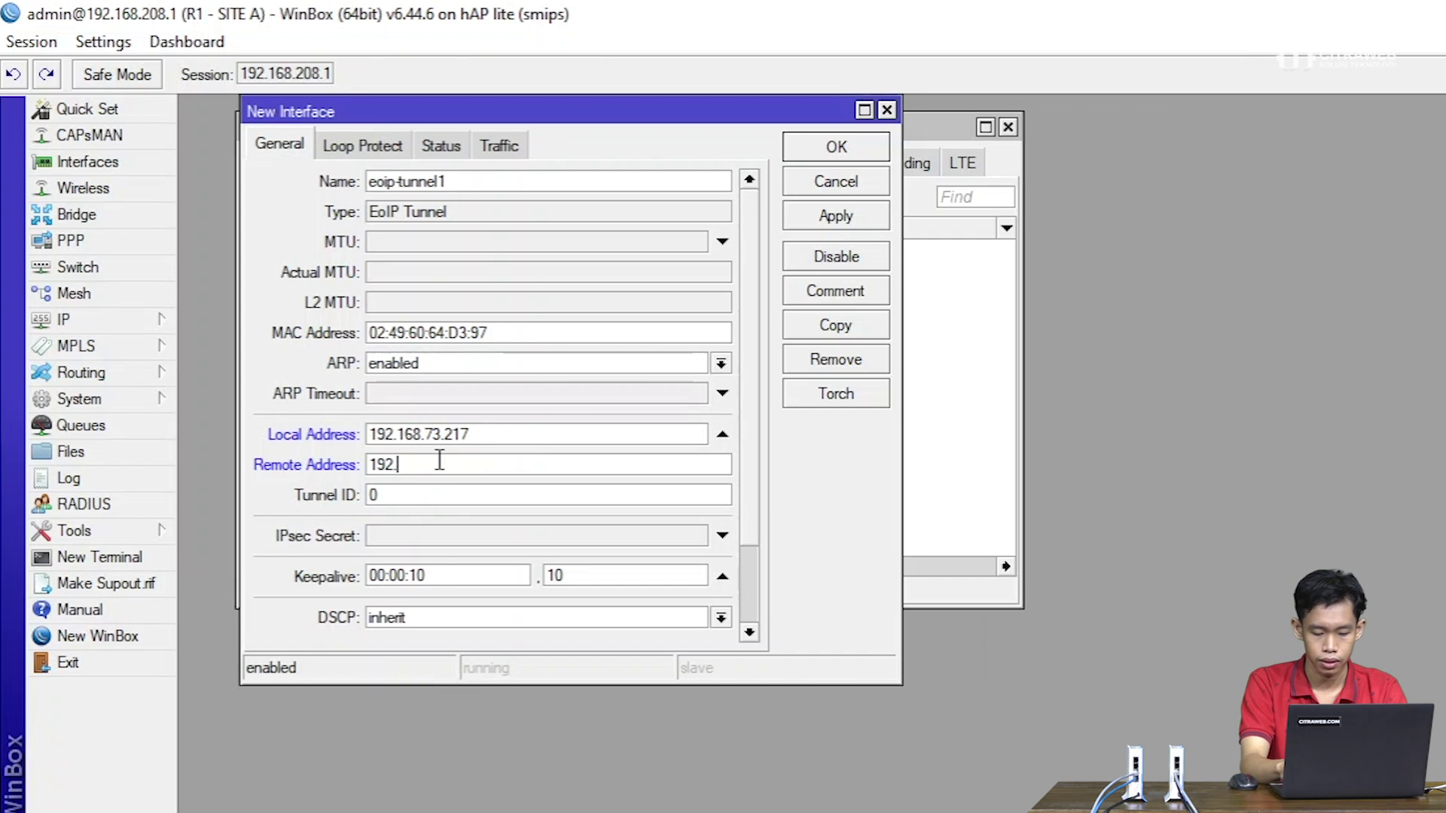
pyautogui.write('168.73.218')
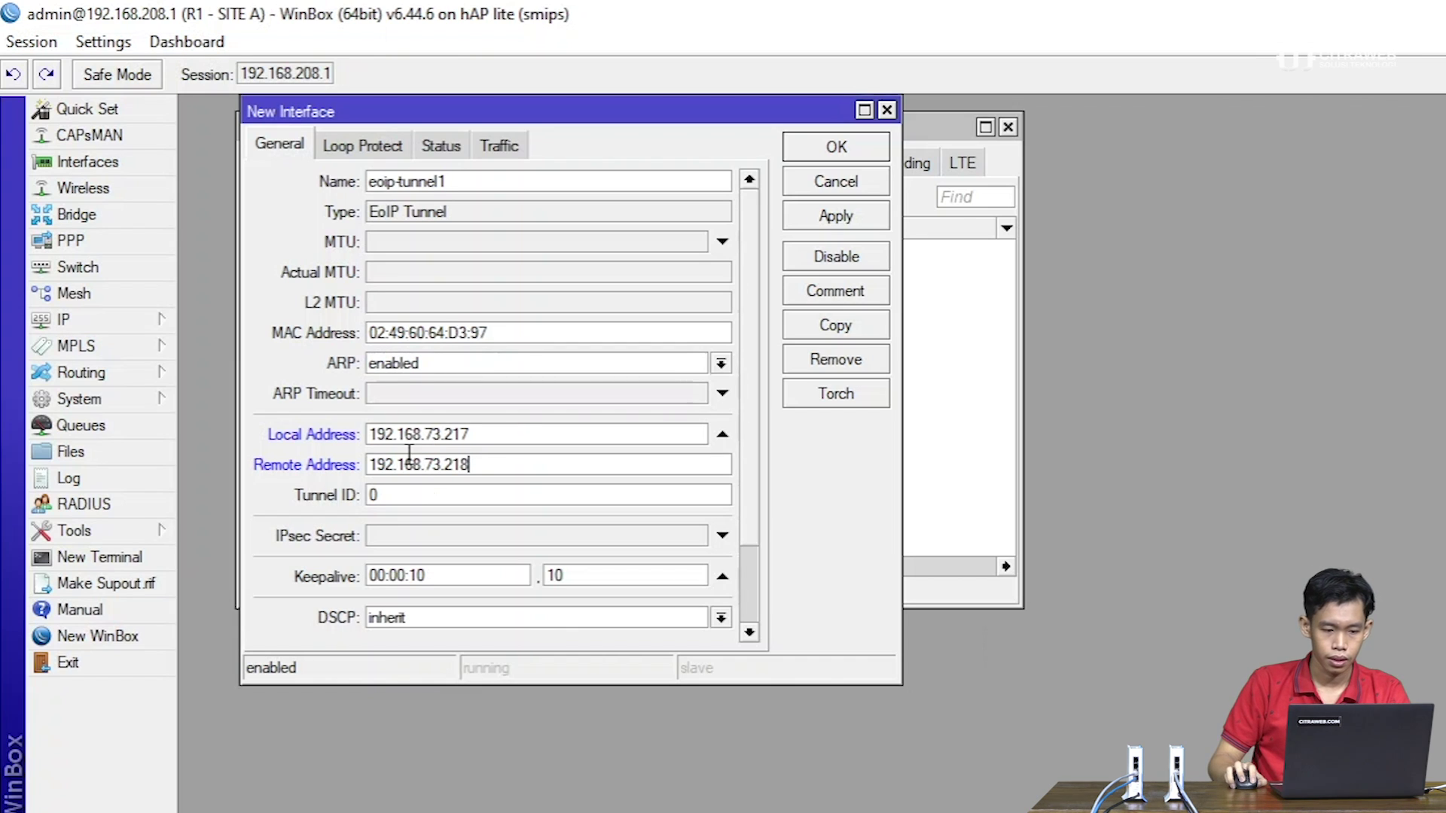
# Set the tunnel ID to 1, apply the new Site A tunnel and place its properties window beside the interface list
pyautogui.click(381, 495)
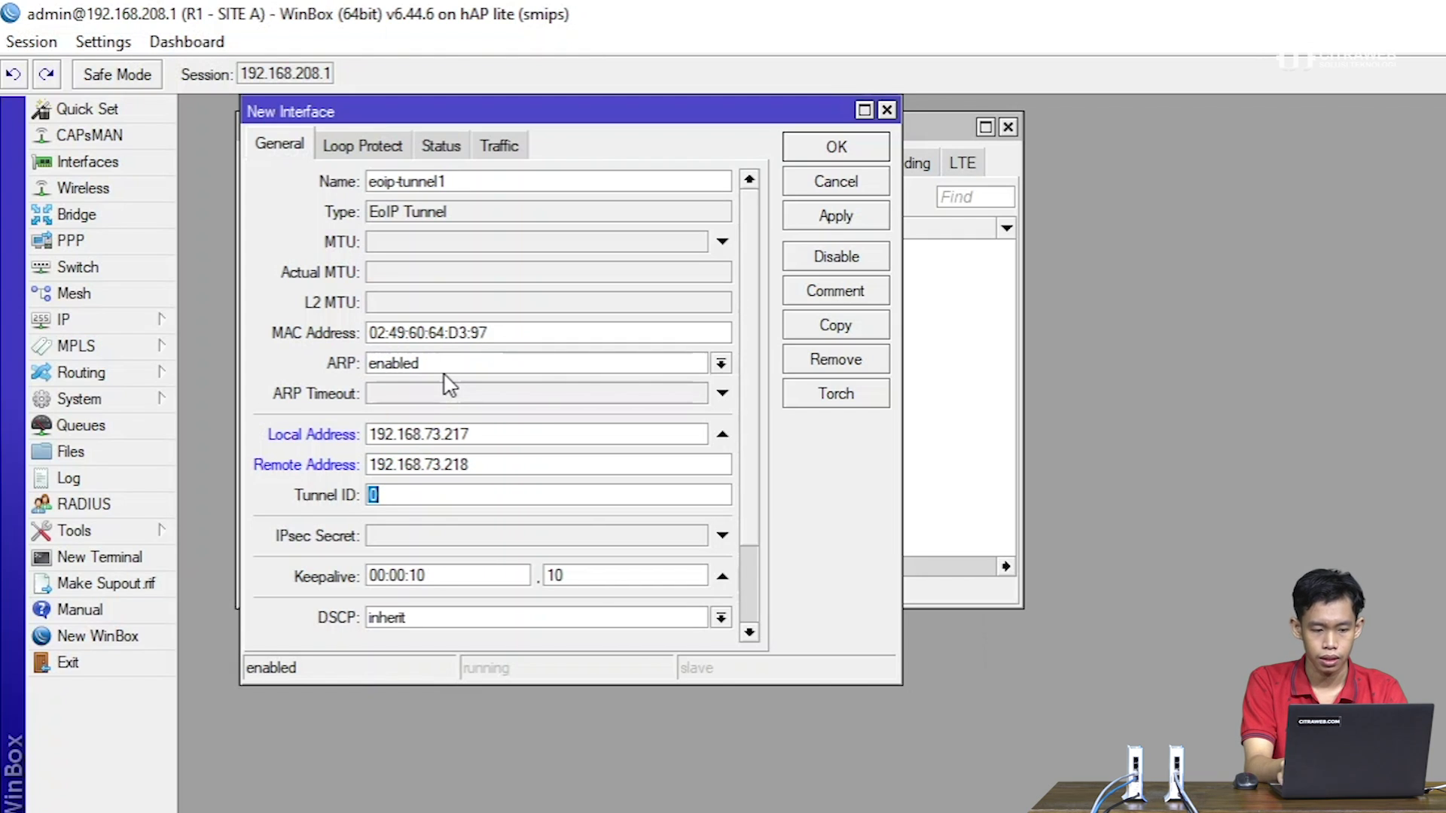
pyautogui.press('BackSpace')
pyautogui.write('1')
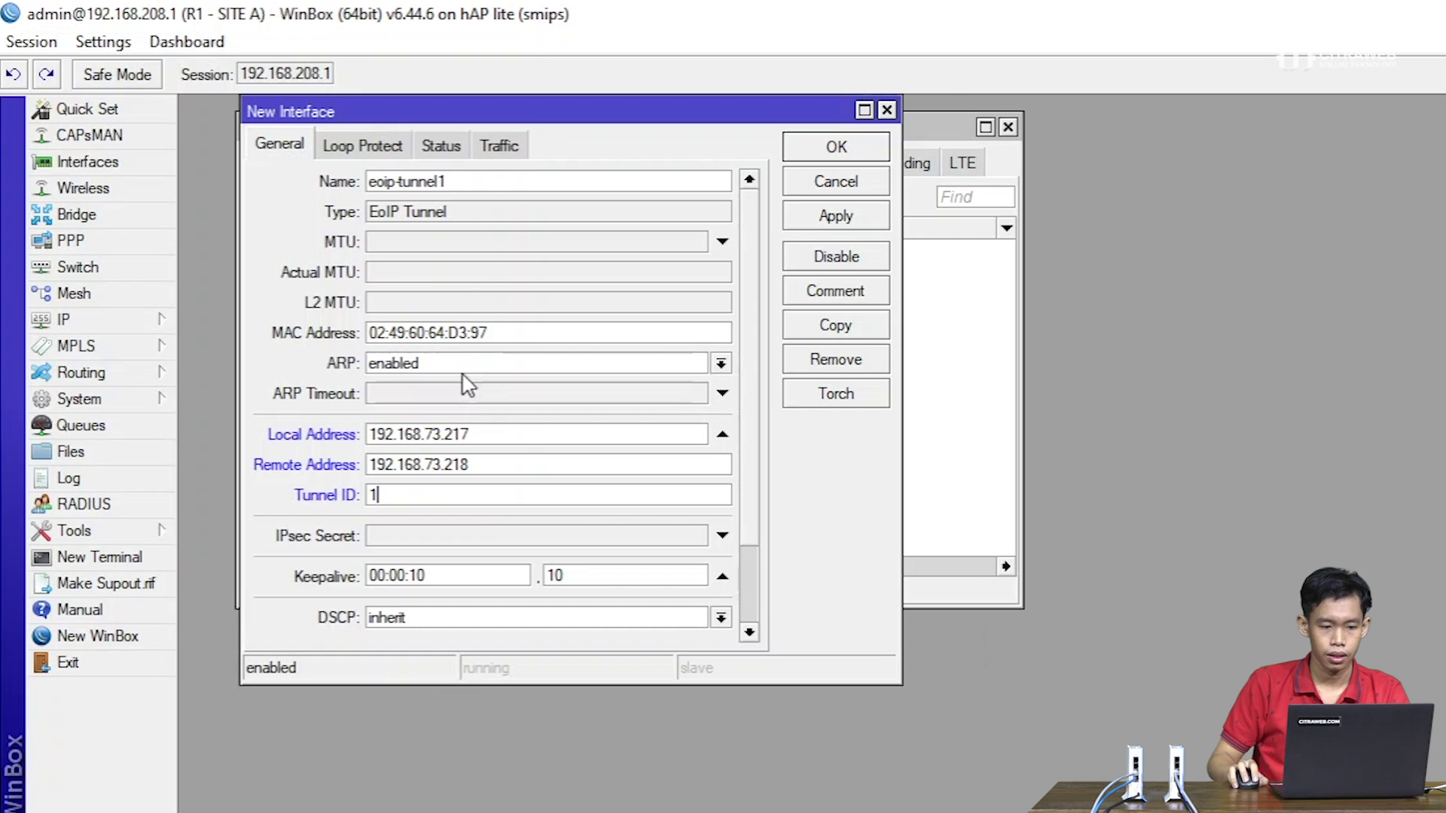
pyautogui.moveTo(498, 115); pyautogui.dragTo(616, 309)
pyautogui.click(953, 410)
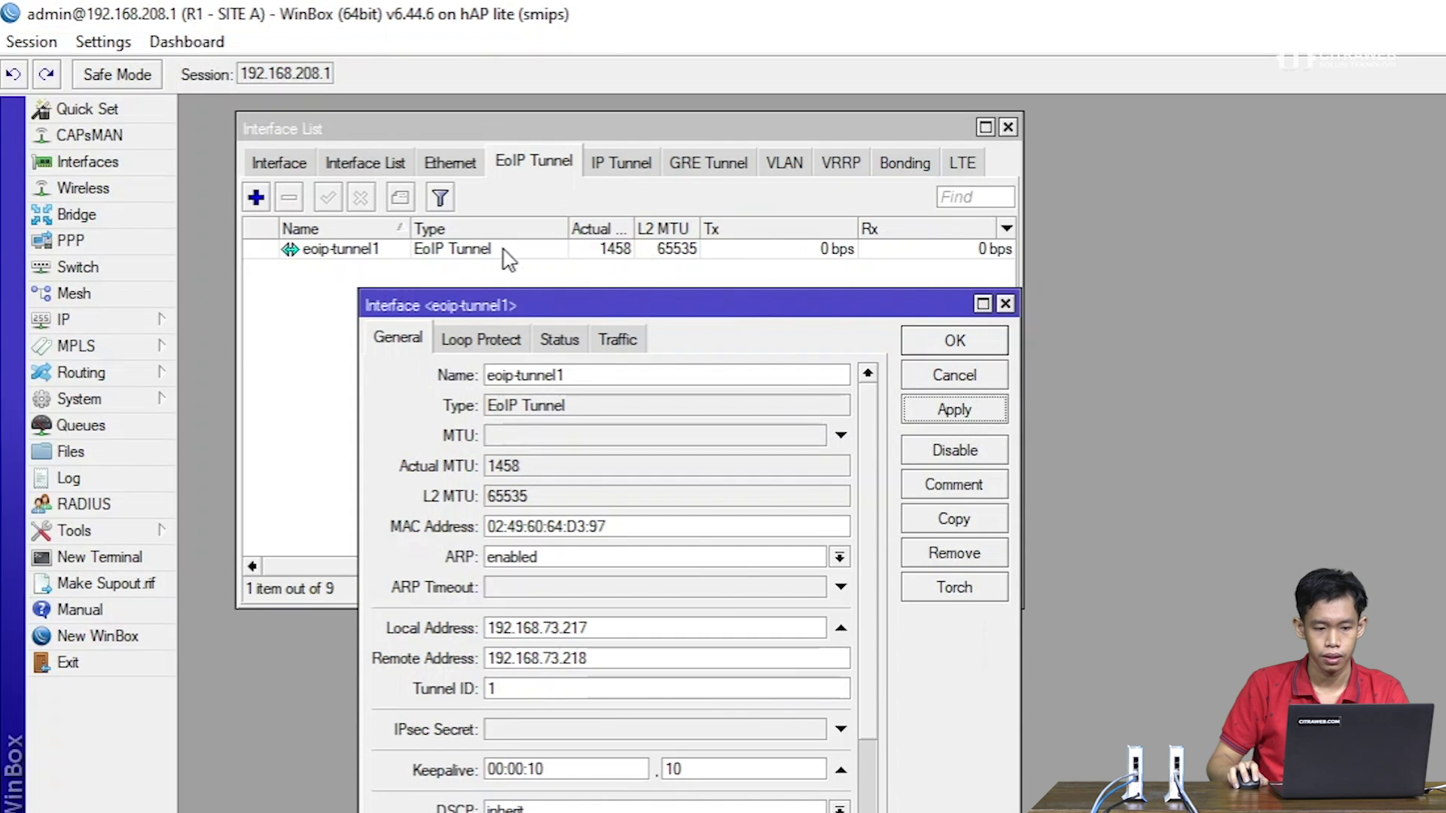
pyautogui.moveTo(630, 300); pyautogui.dragTo(1305, 132)
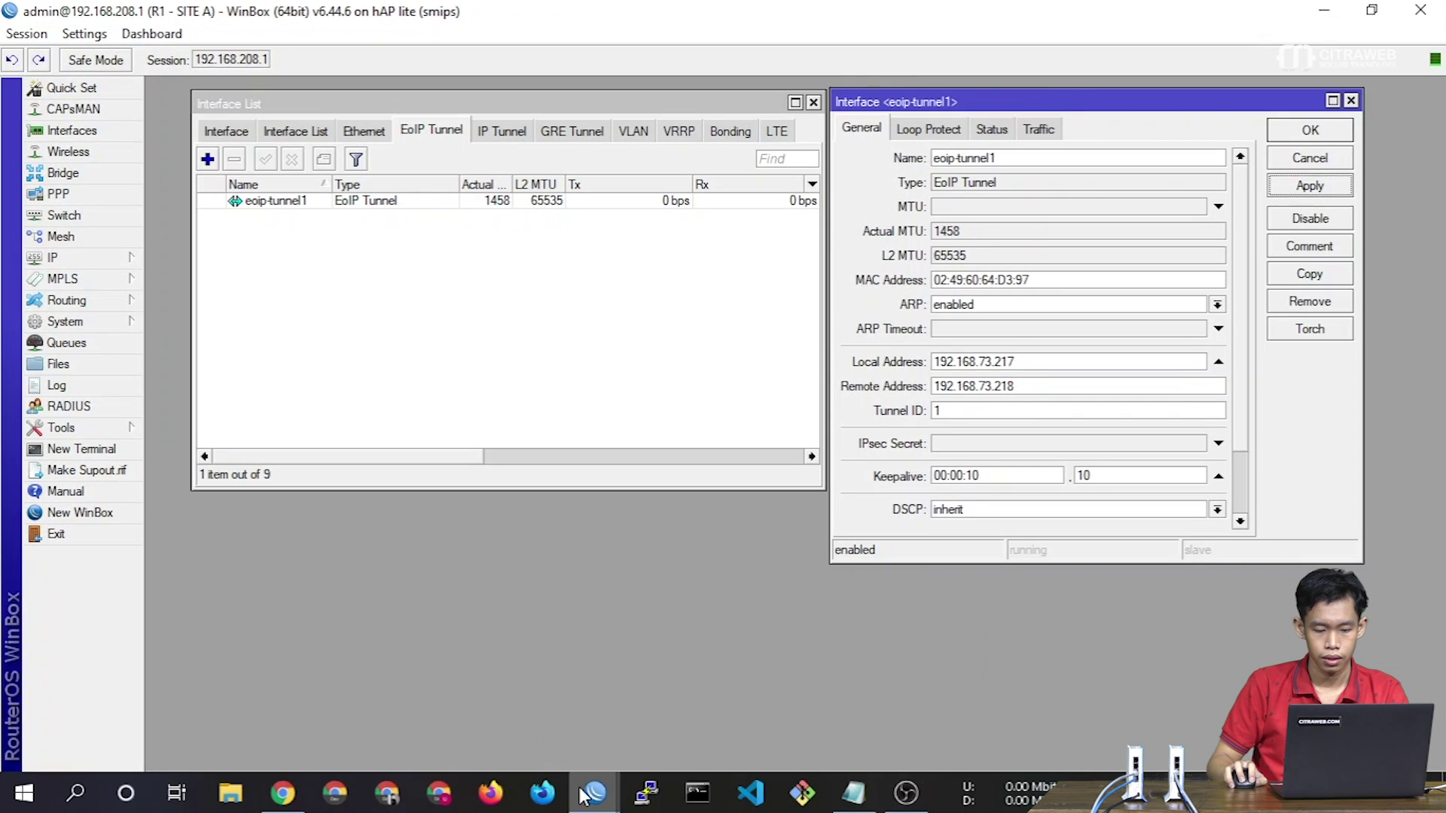
# Switch to the Site B router's window and maximize it
pyautogui.moveTo(598, 787)
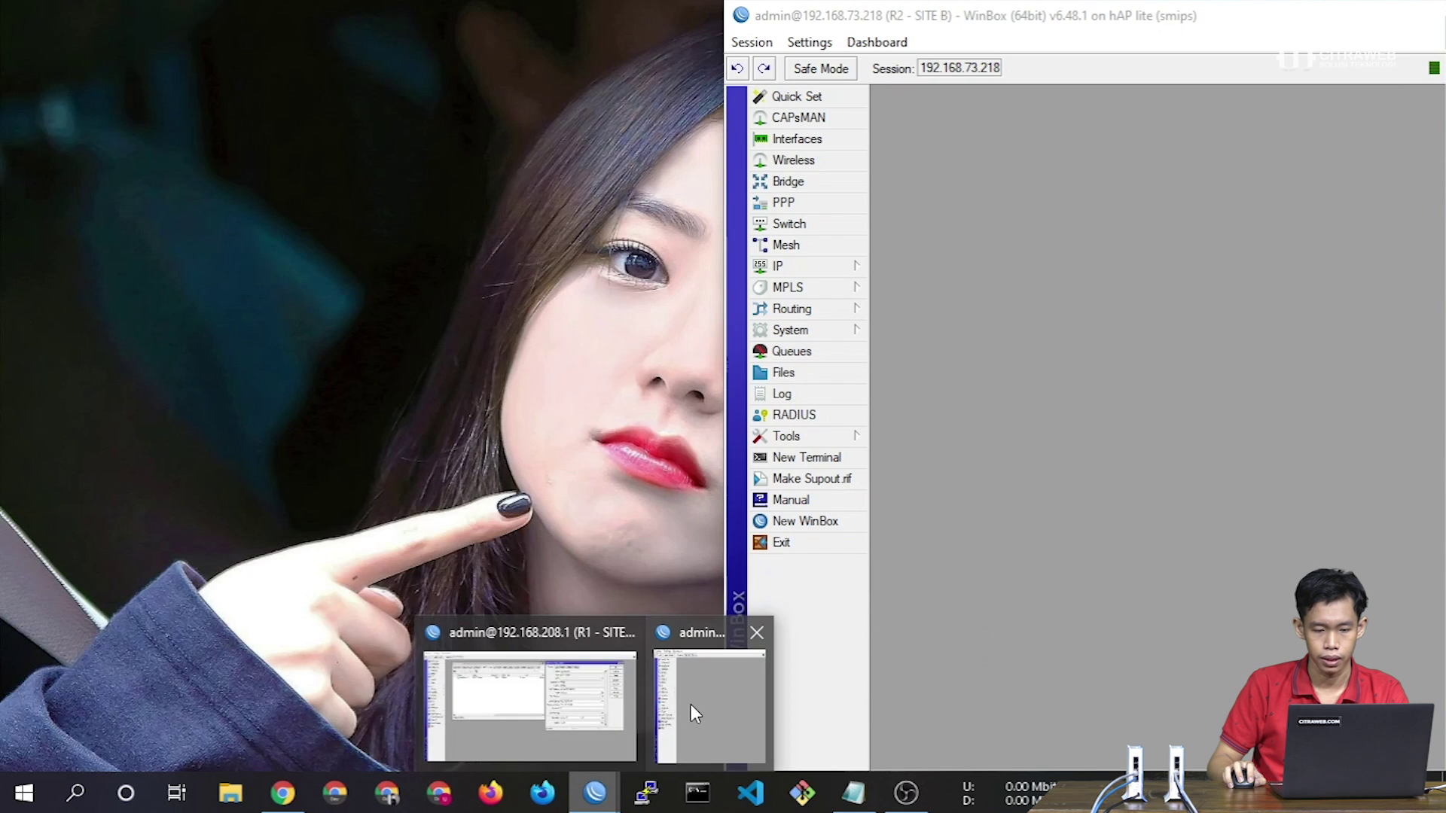
pyautogui.click(690, 703)
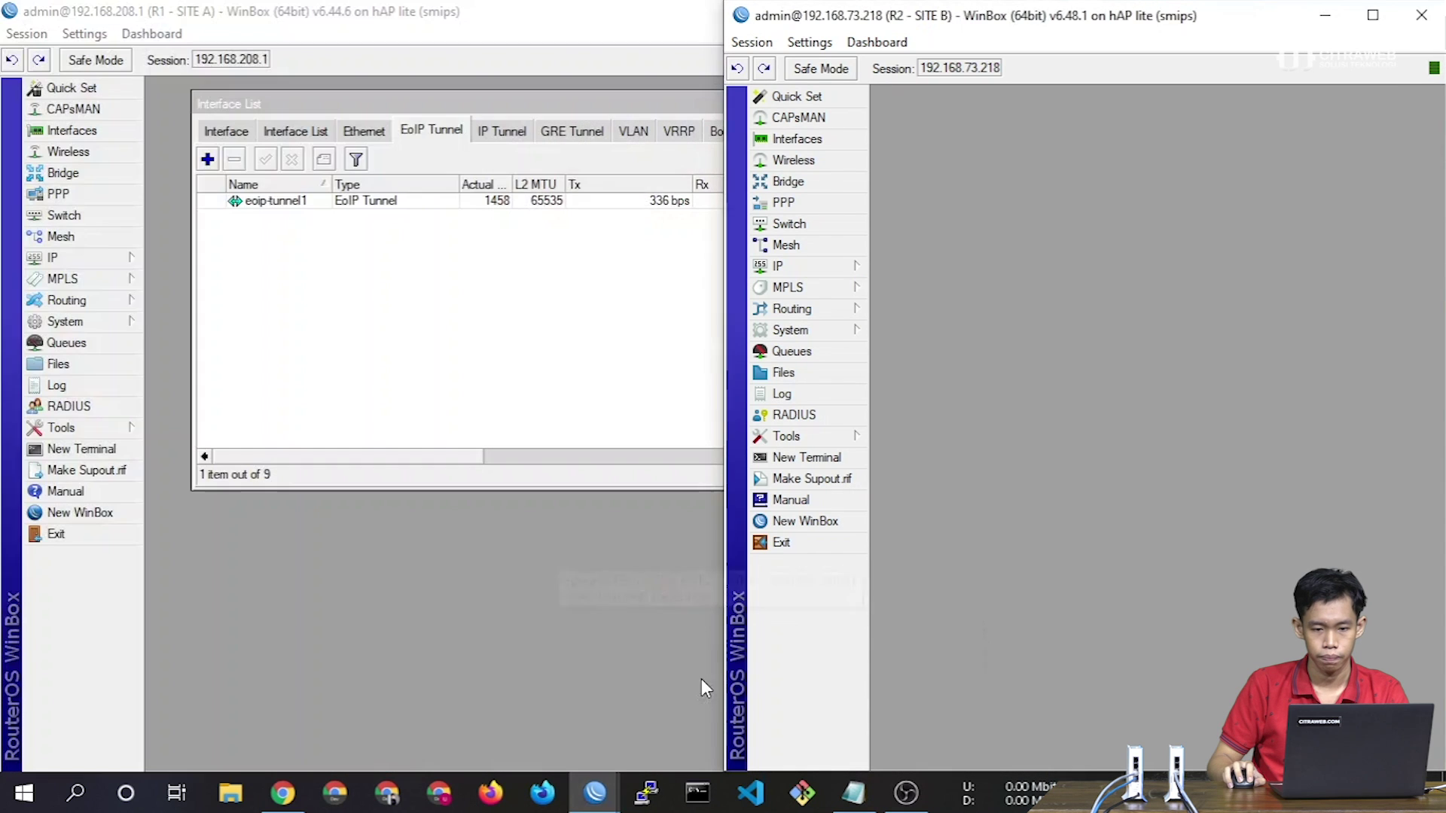
pyautogui.doubleClick(988, 21)
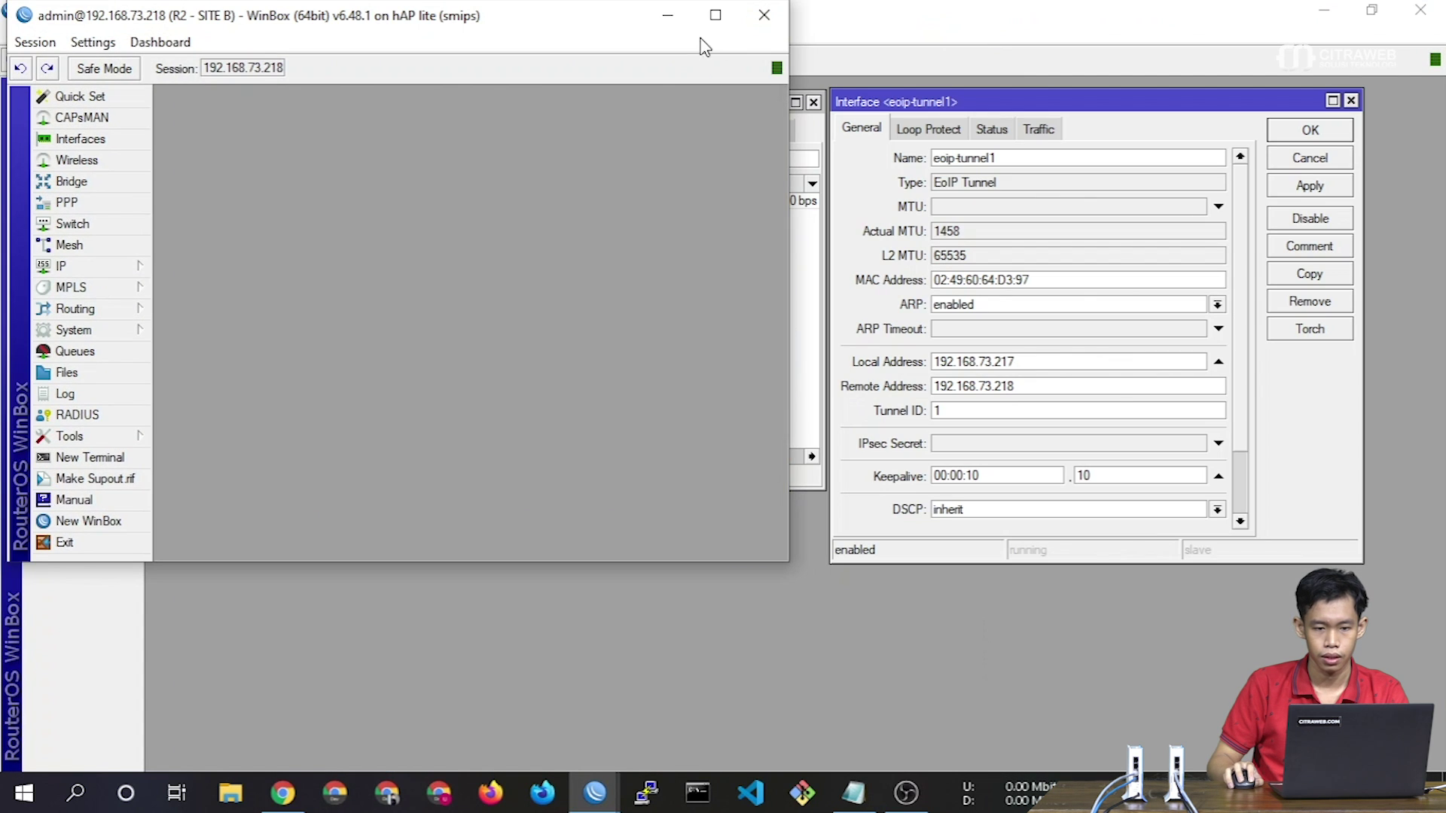
pyautogui.click(715, 17)
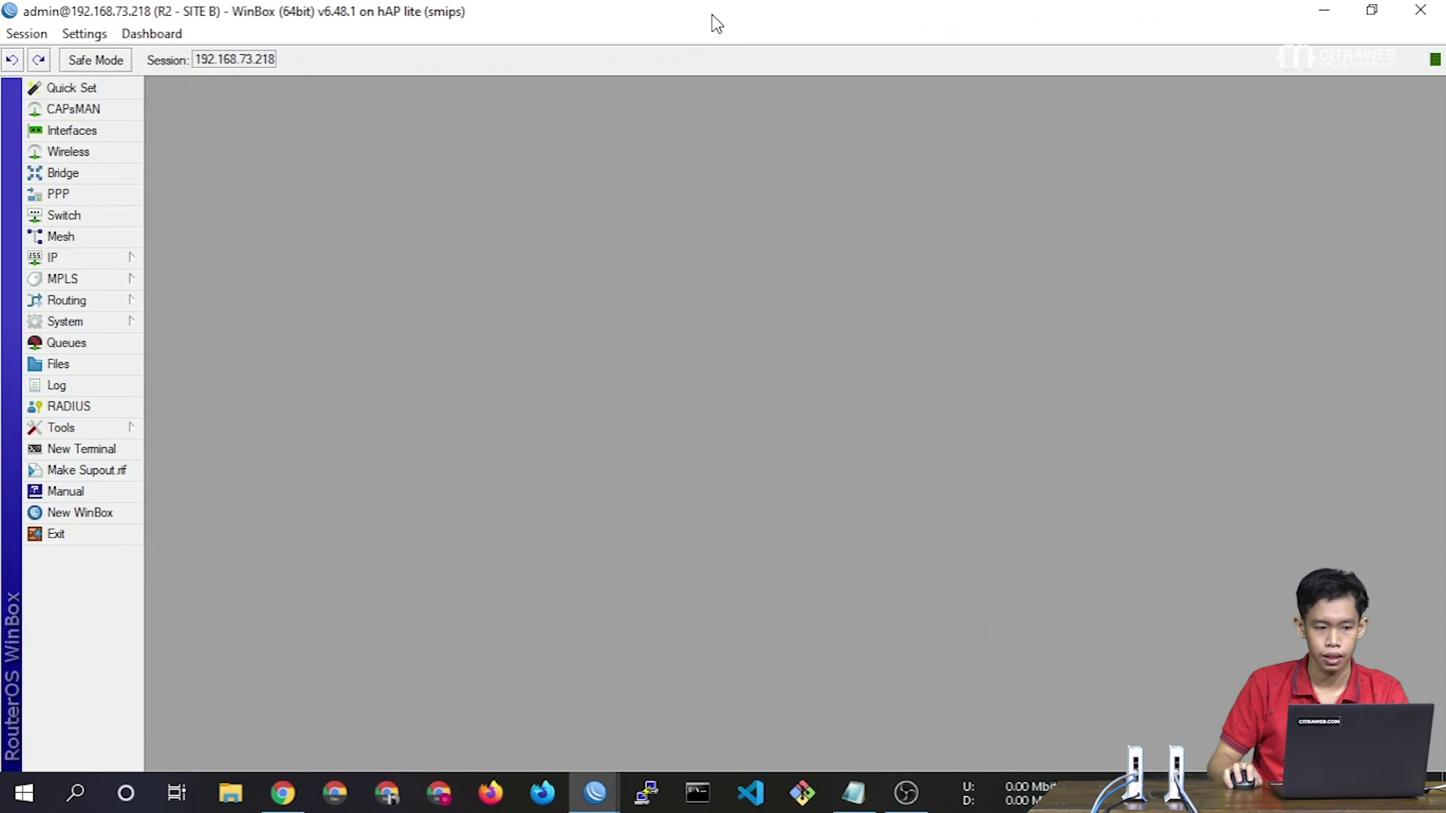
# Start a new EoIP tunnel interface on Site B and move its properties window clear of the interface list
pyautogui.click(127, 131)
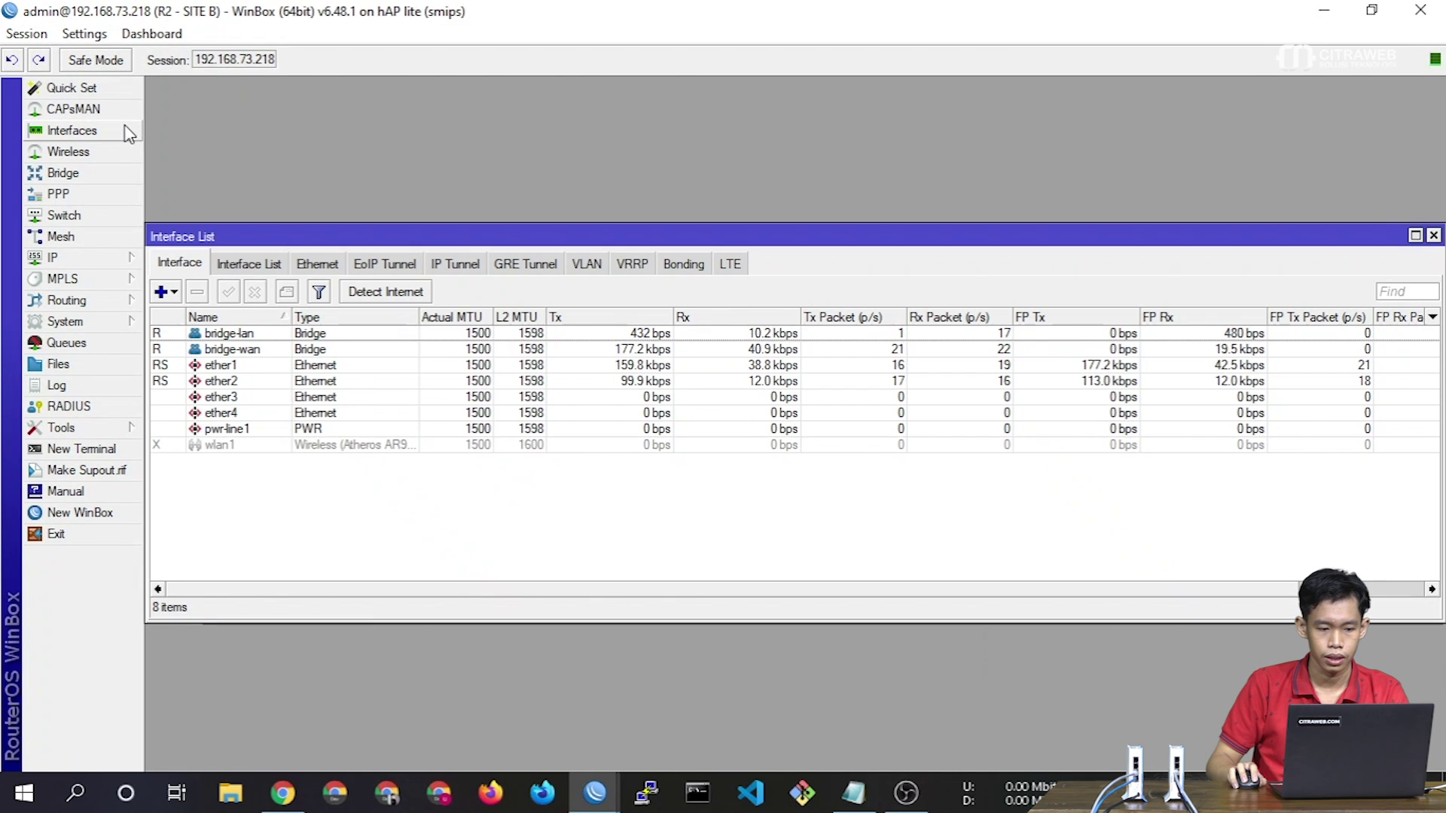
pyautogui.click(369, 265)
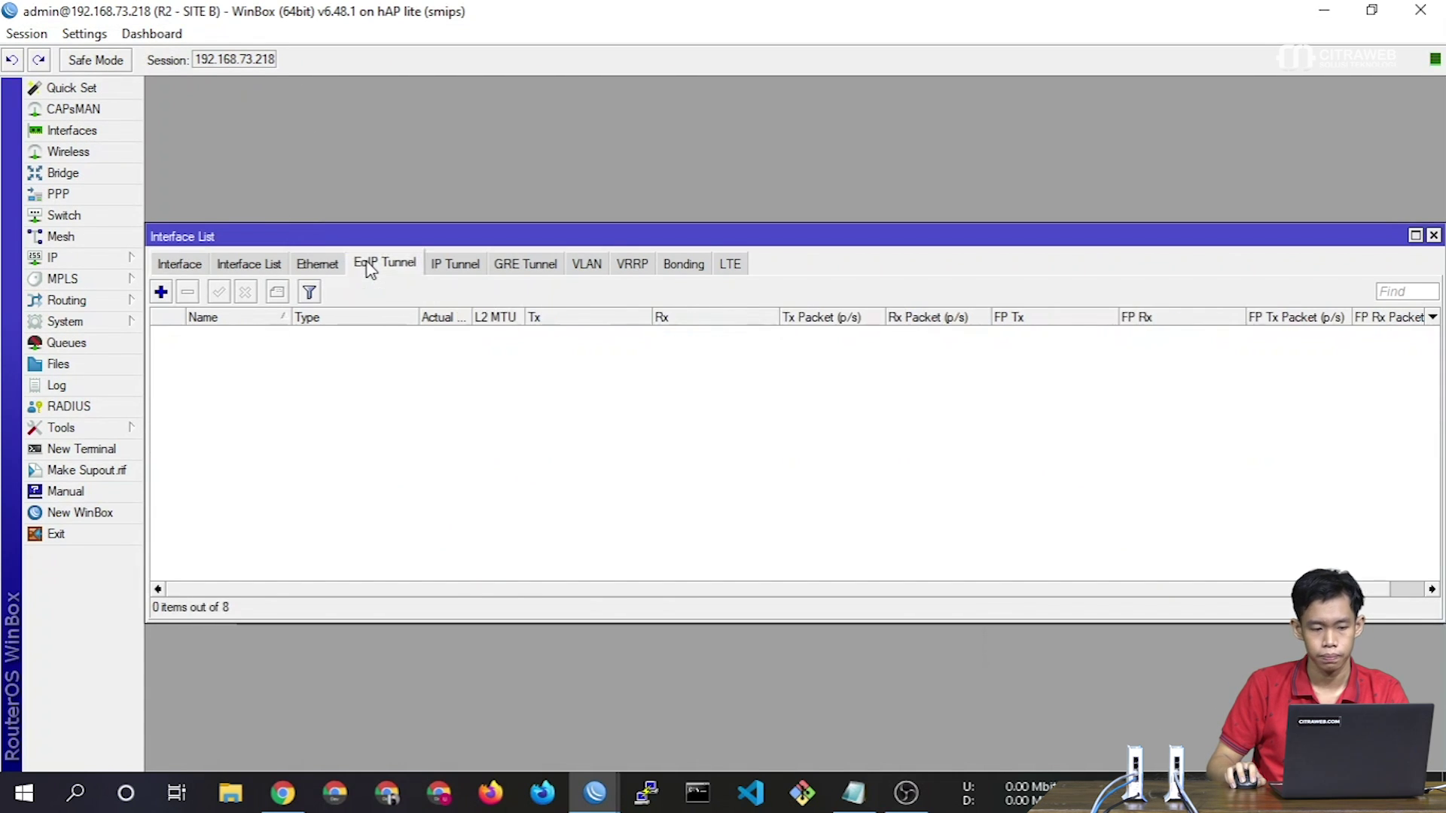
pyautogui.click(160, 292)
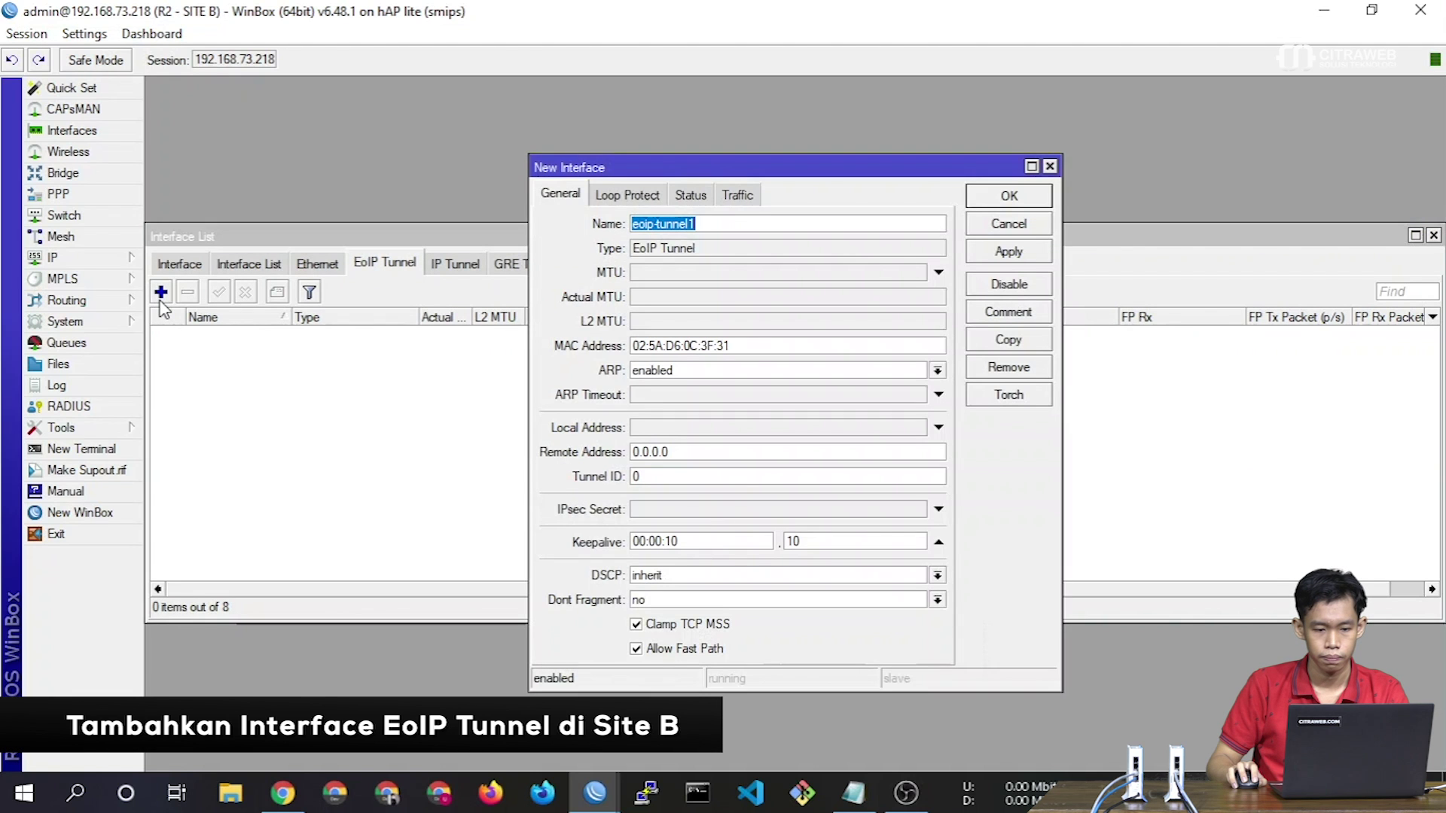
pyautogui.moveTo(693, 157); pyautogui.dragTo(791, 113)
# Set the Site B tunnel's local address to 192.168.73.218
pyautogui.click(729, 409)
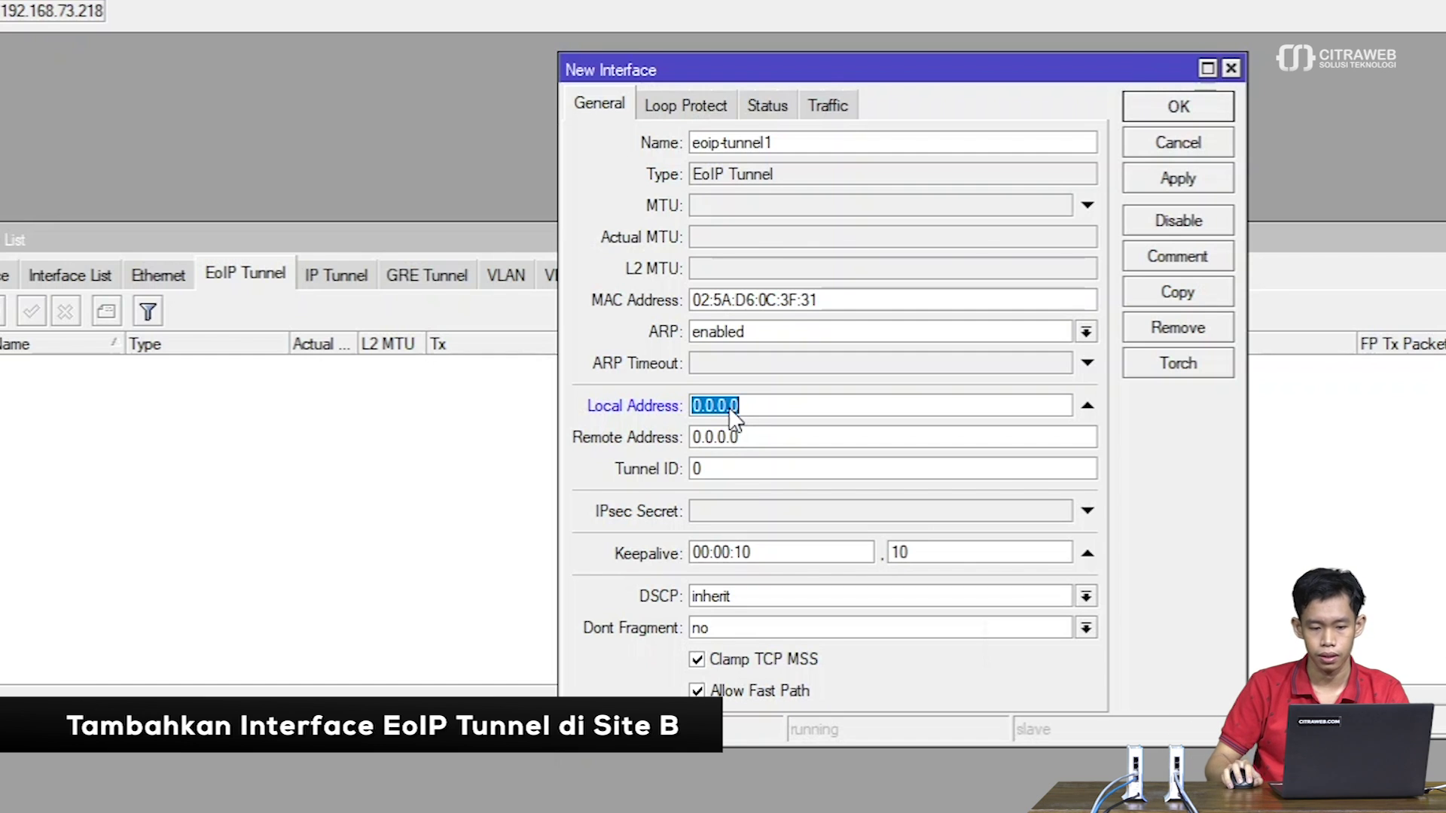
pyautogui.write('192')
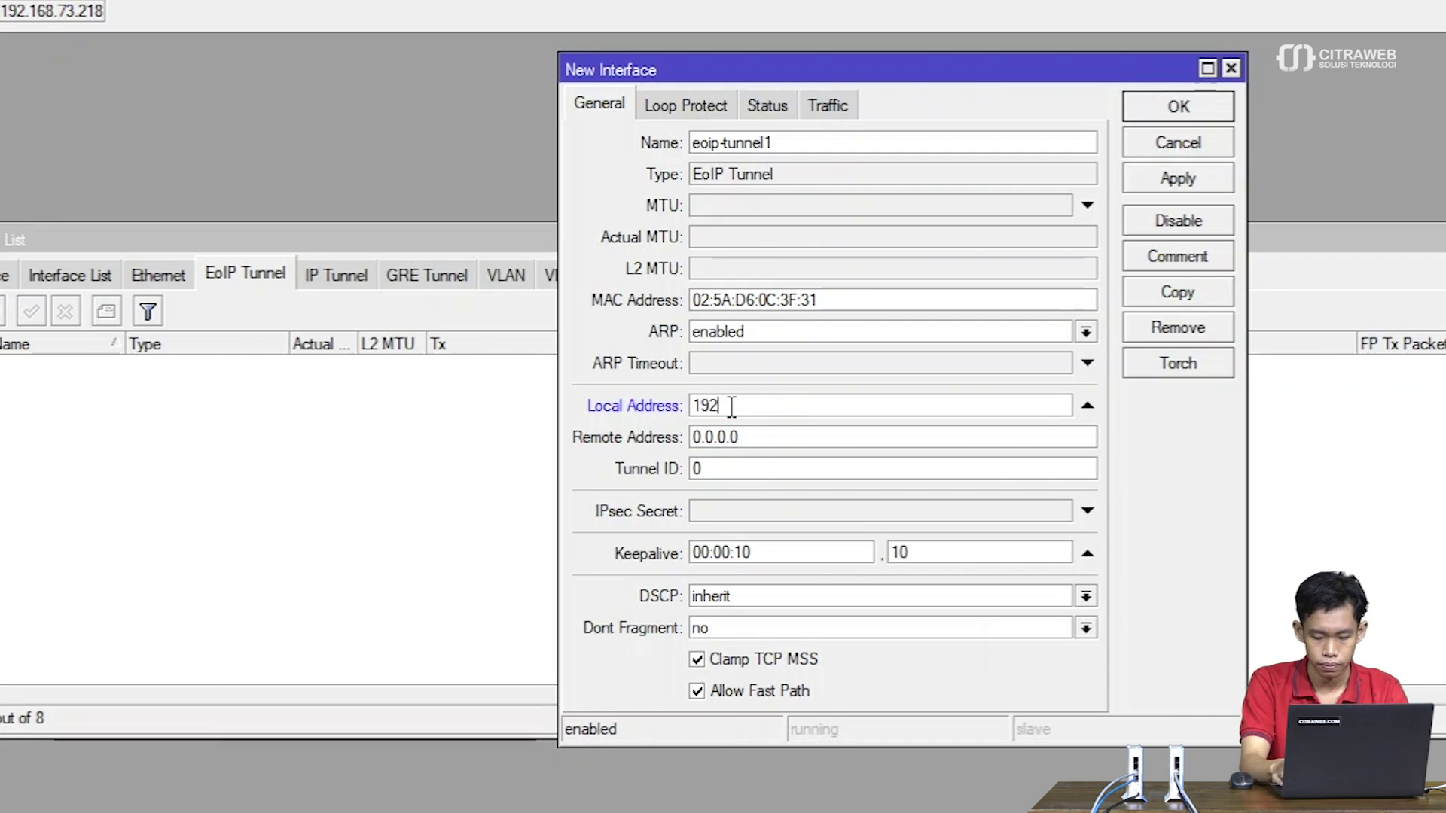
pyautogui.write('.16')
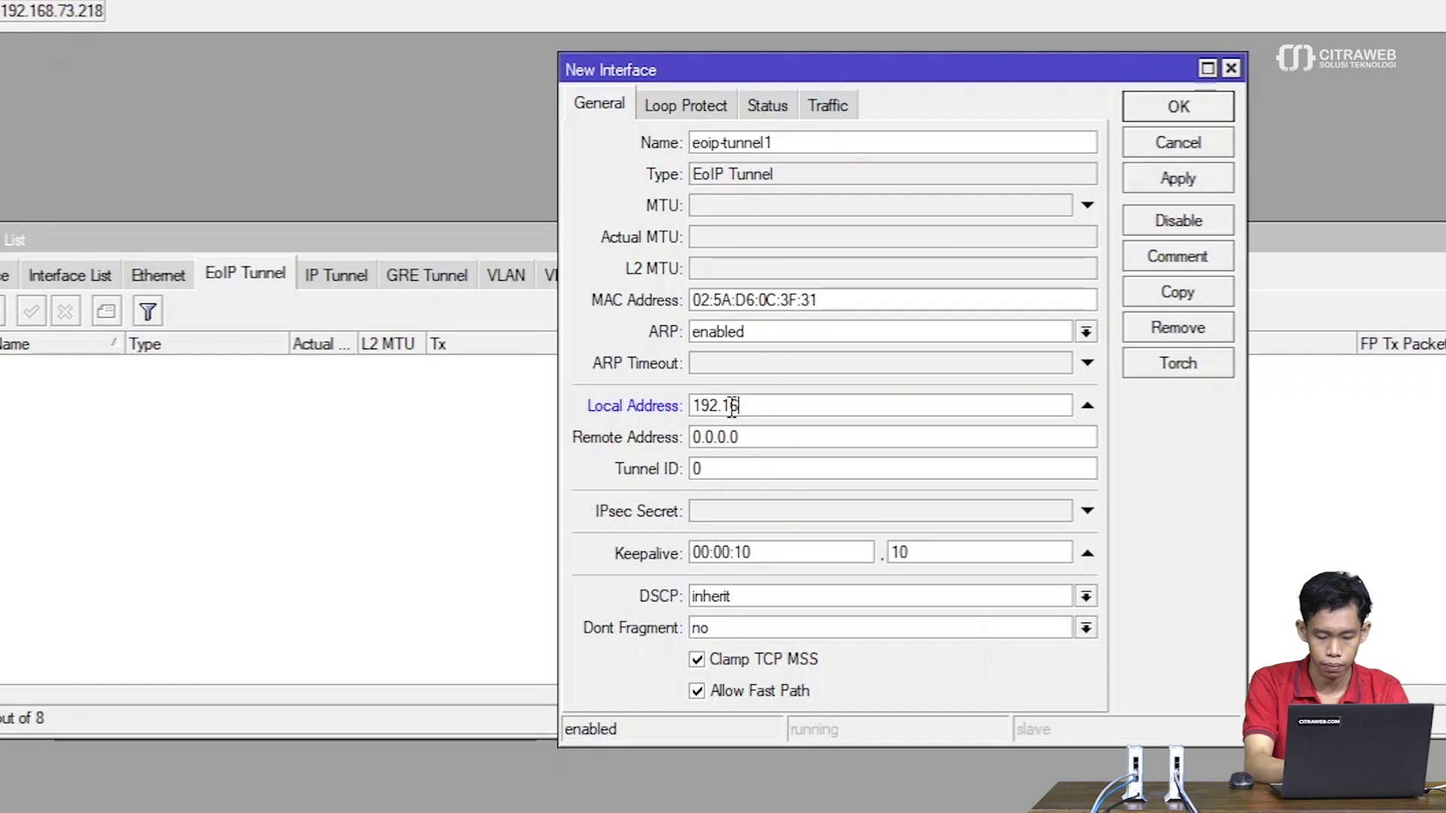
pyautogui.write('8.73.2')
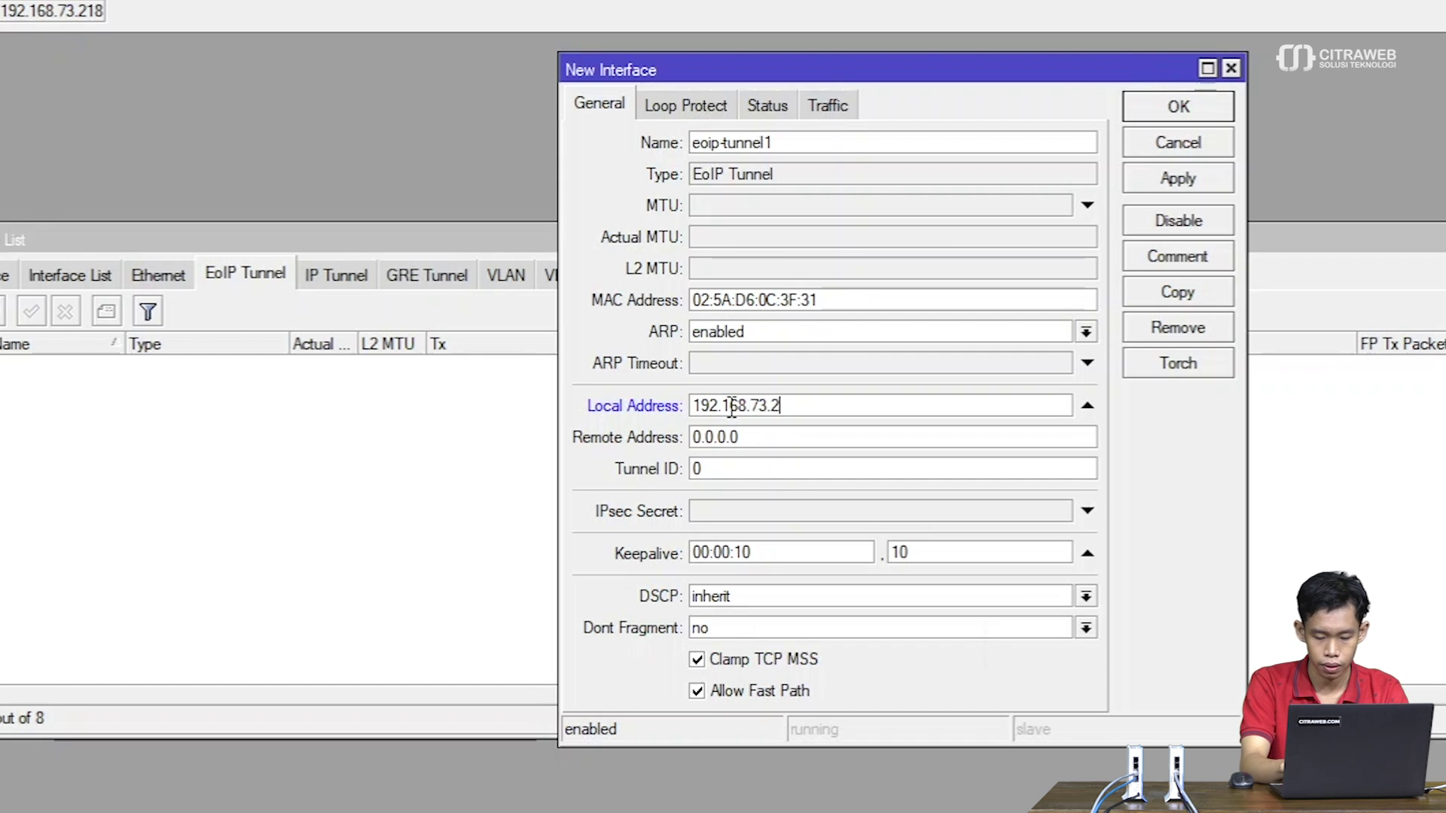
pyautogui.write('18')
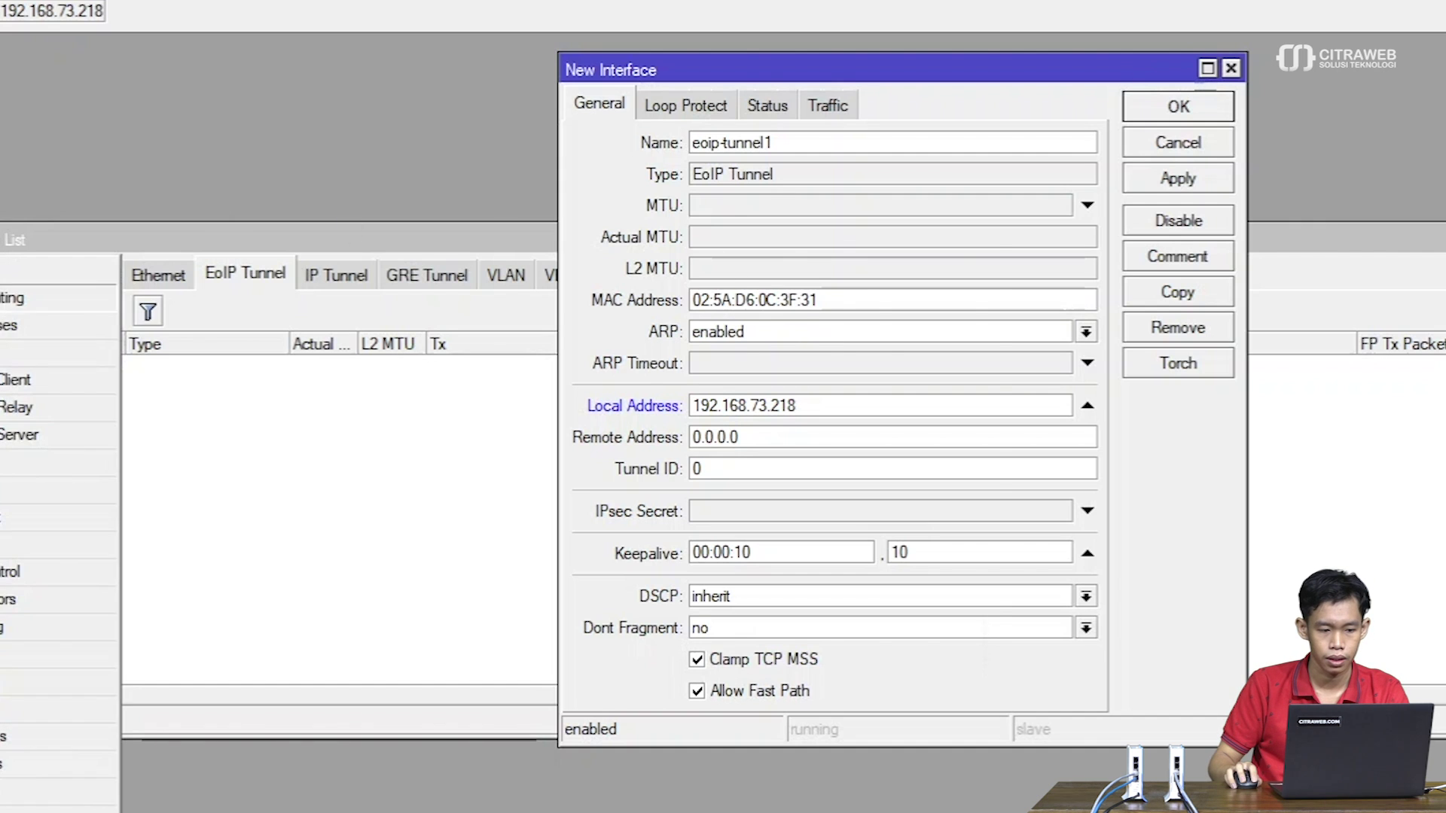
# Open Site B's IP address list beside the tunnel properties and check the address assigned to bridge-wan
pyautogui.click(15, 313)
pyautogui.moveTo(706, 265); pyautogui.dragTo(254, 380)
pyautogui.moveTo(276, 441); pyautogui.dragTo(340, 441)
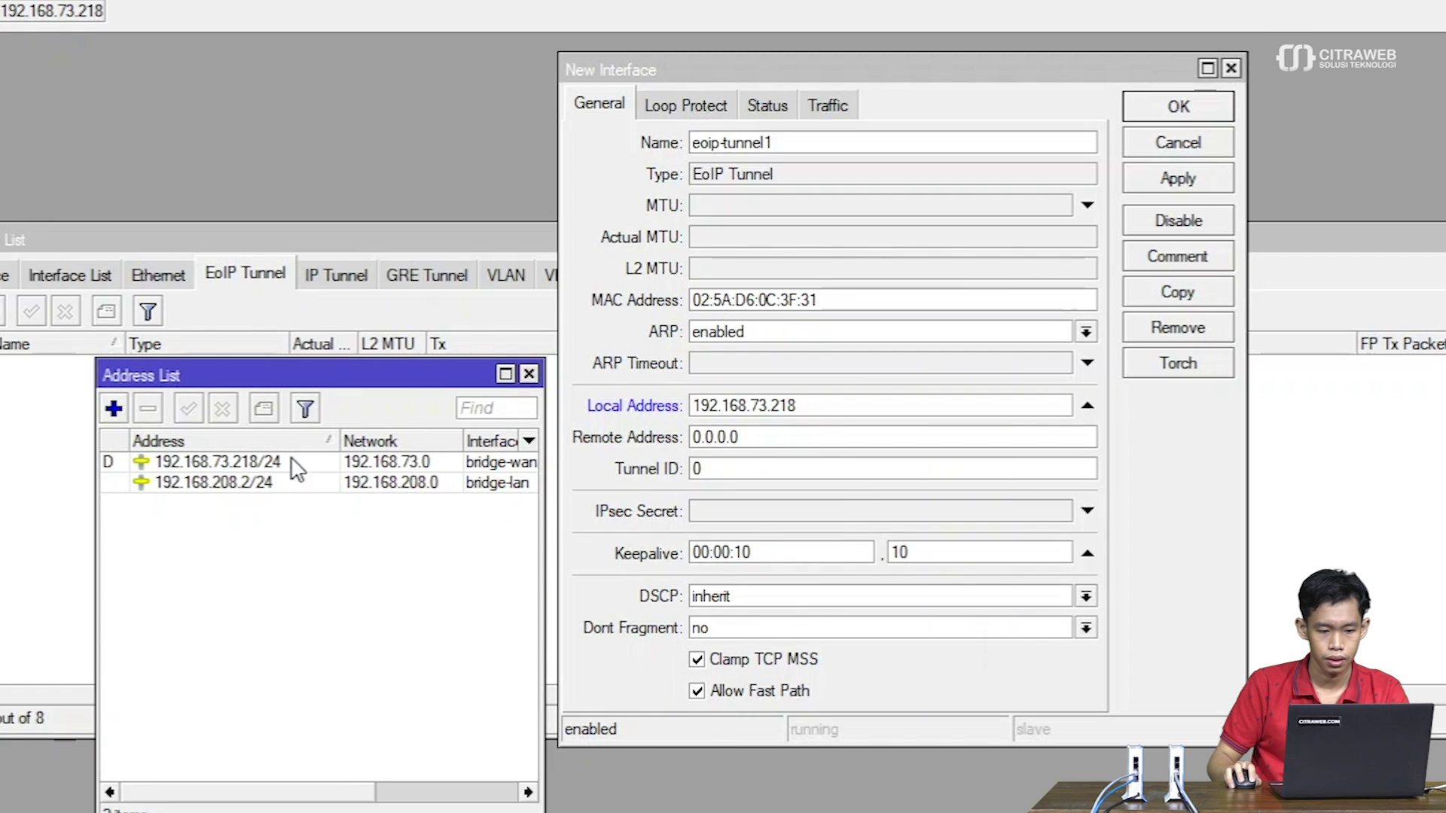
pyautogui.click(179, 460)
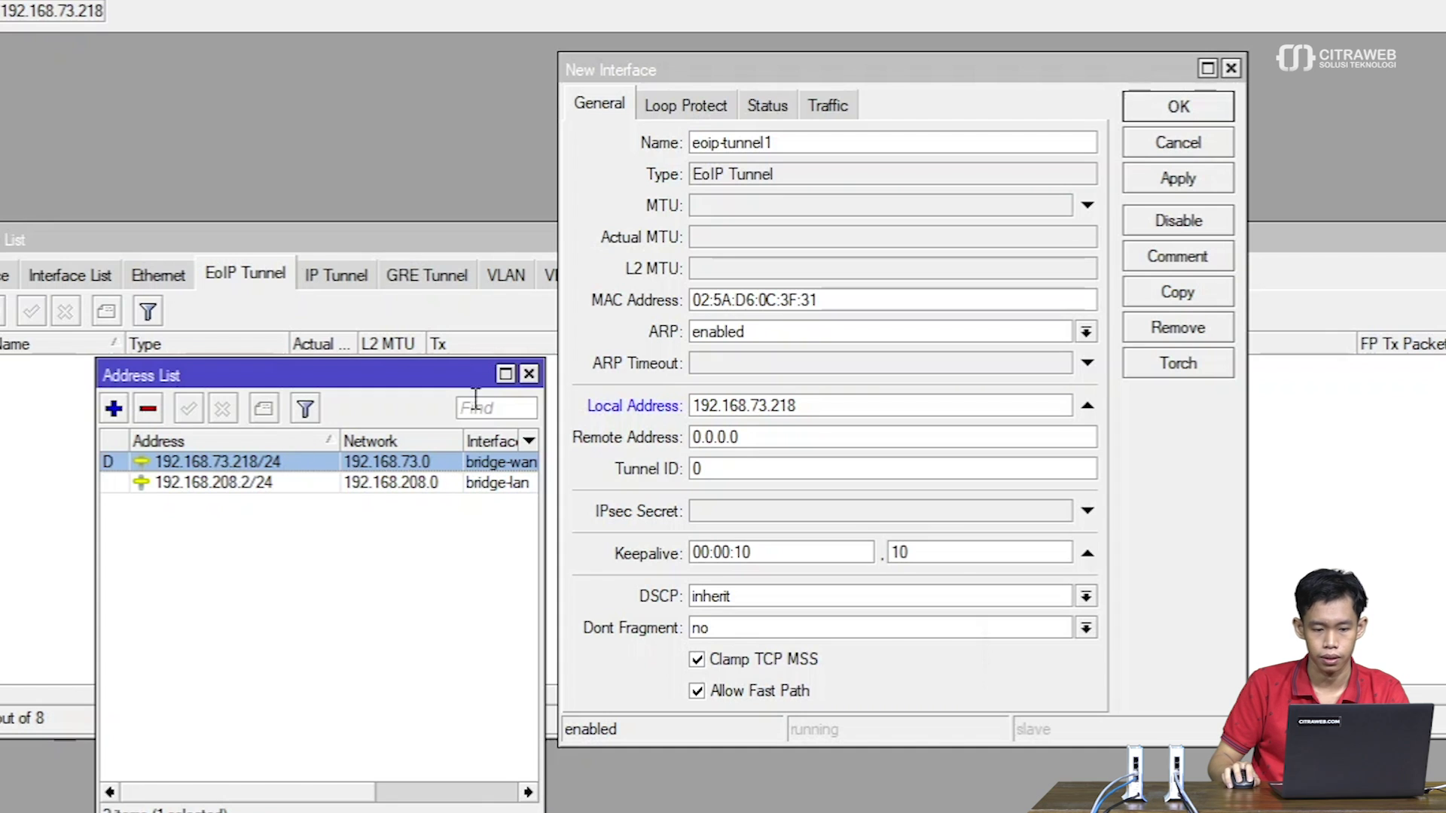
# Set the Site B tunnel's remote address to 192.168.73.217 and its tunnel ID to 1, and apply the new interface
pyautogui.click(802, 435)
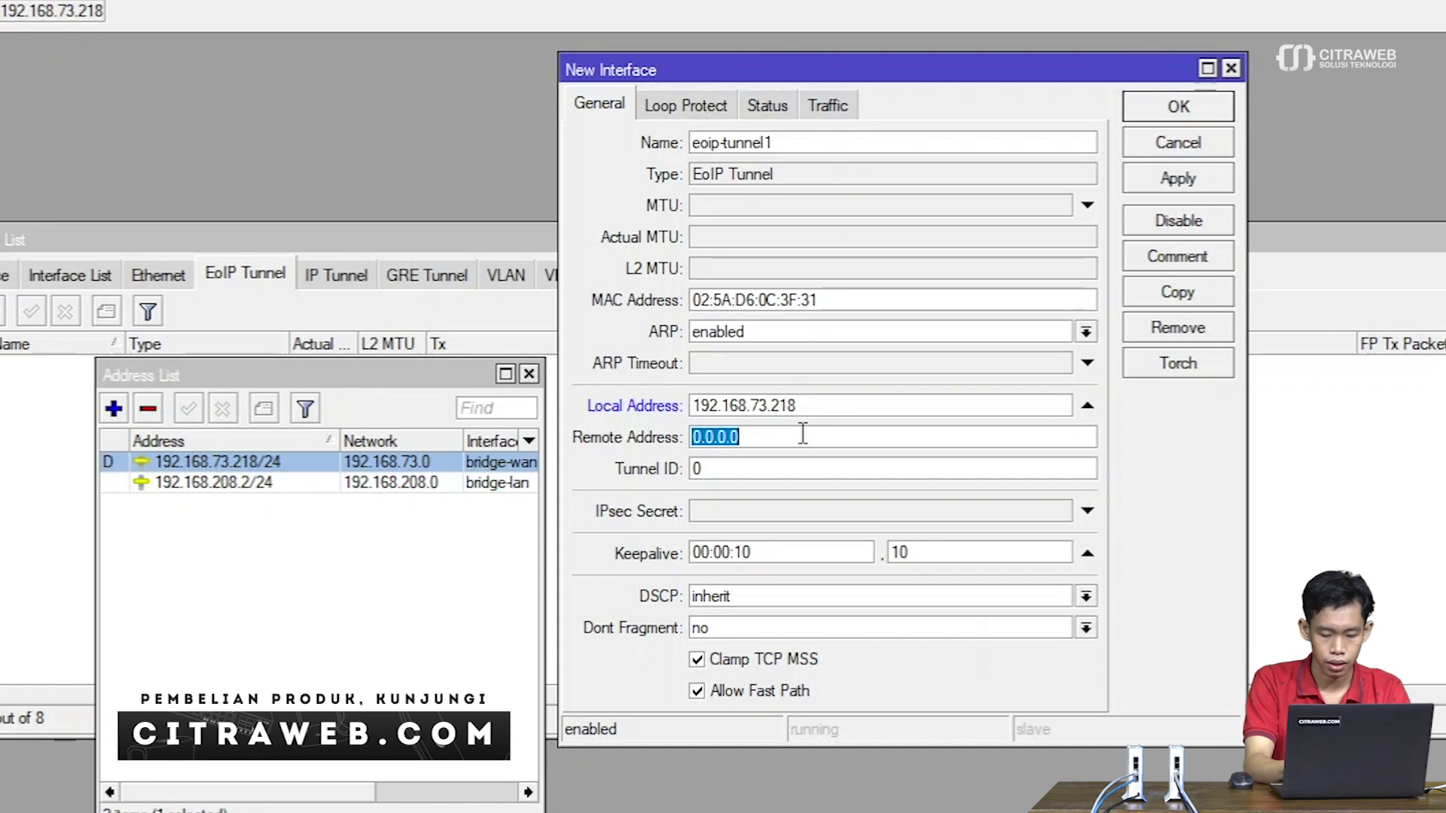
pyautogui.write('192.168')
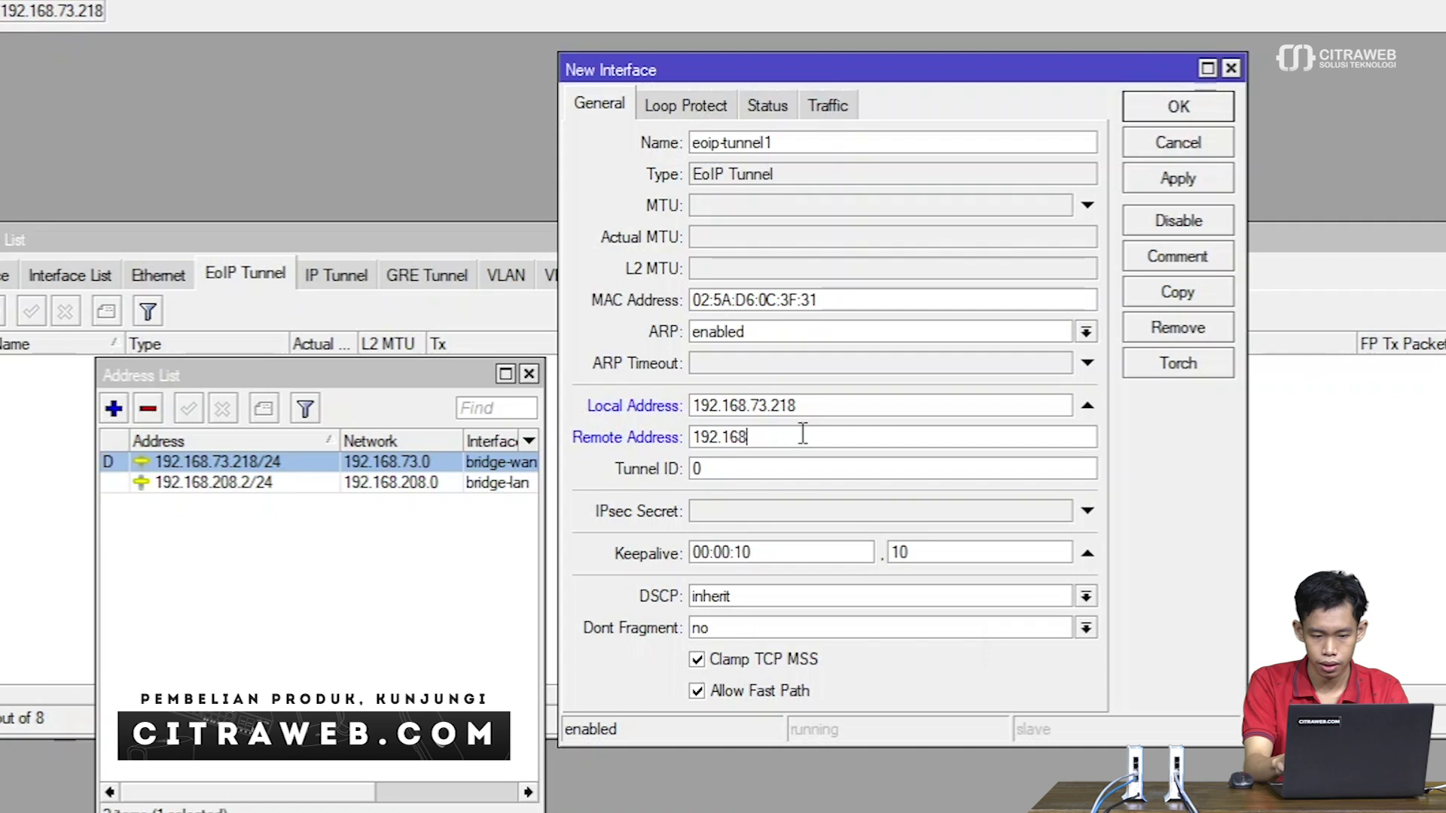
pyautogui.write('.73.217')
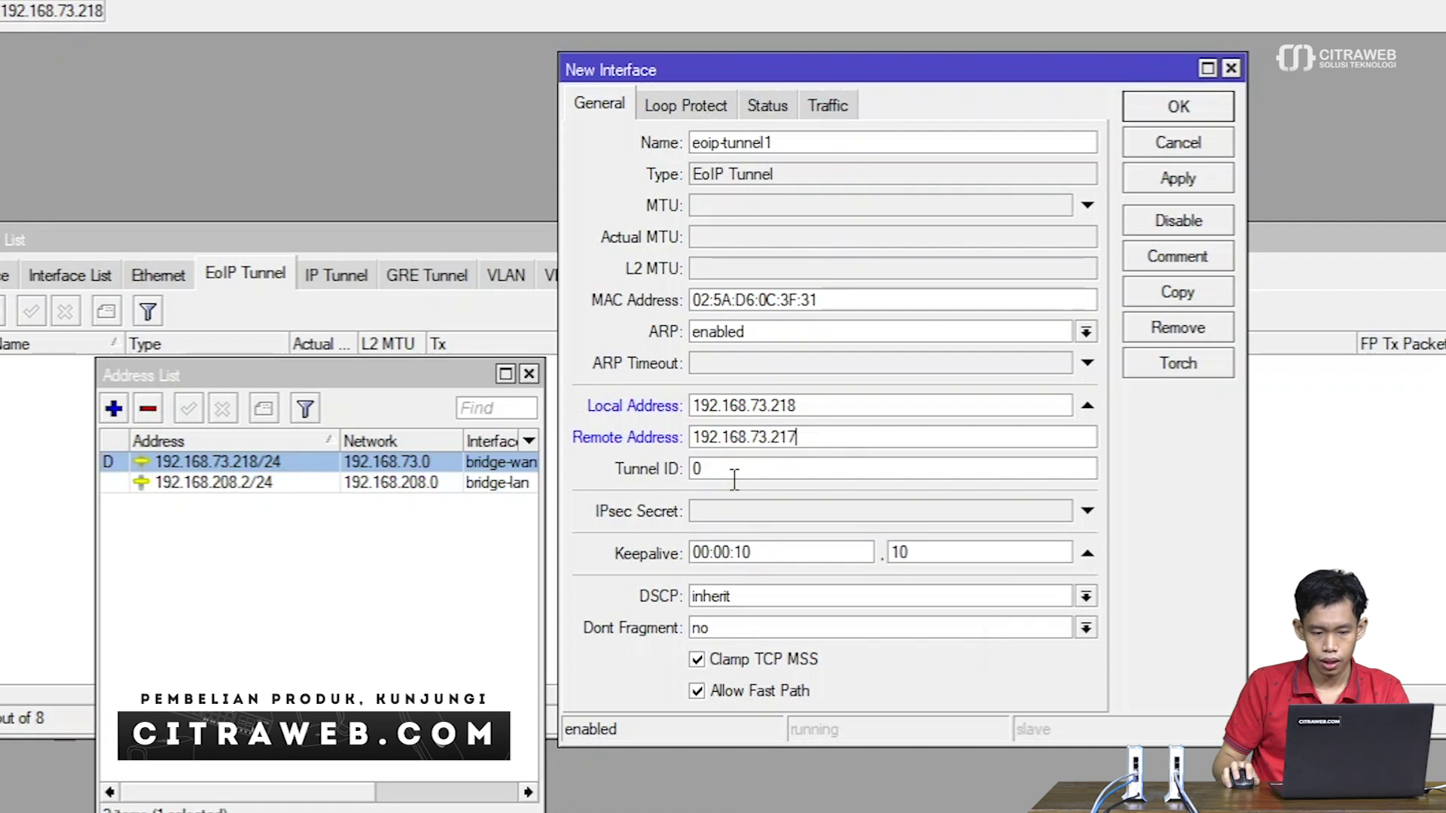
pyautogui.doubleClick(695, 466)
pyautogui.write('1')
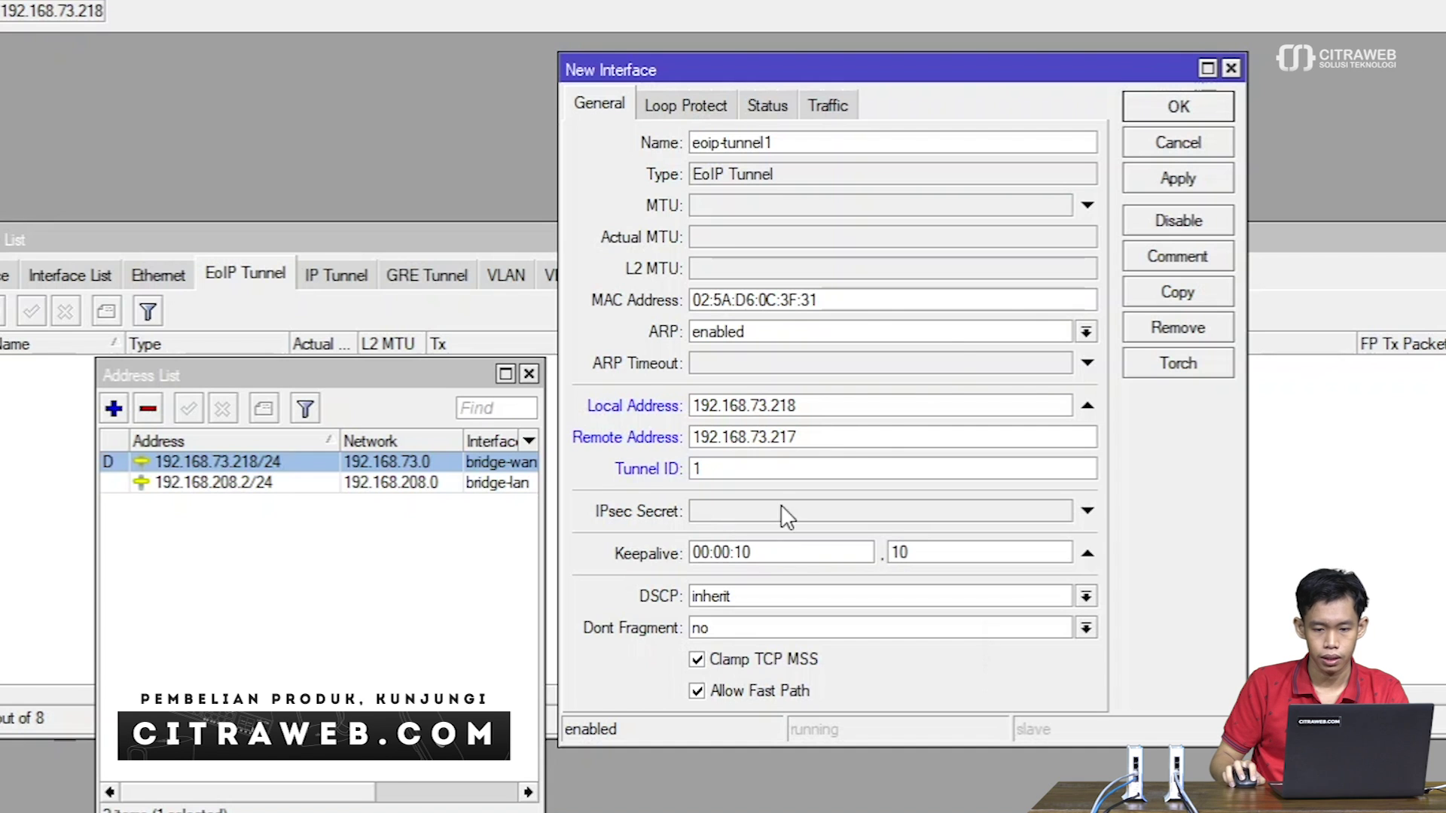
pyautogui.click(1150, 179)
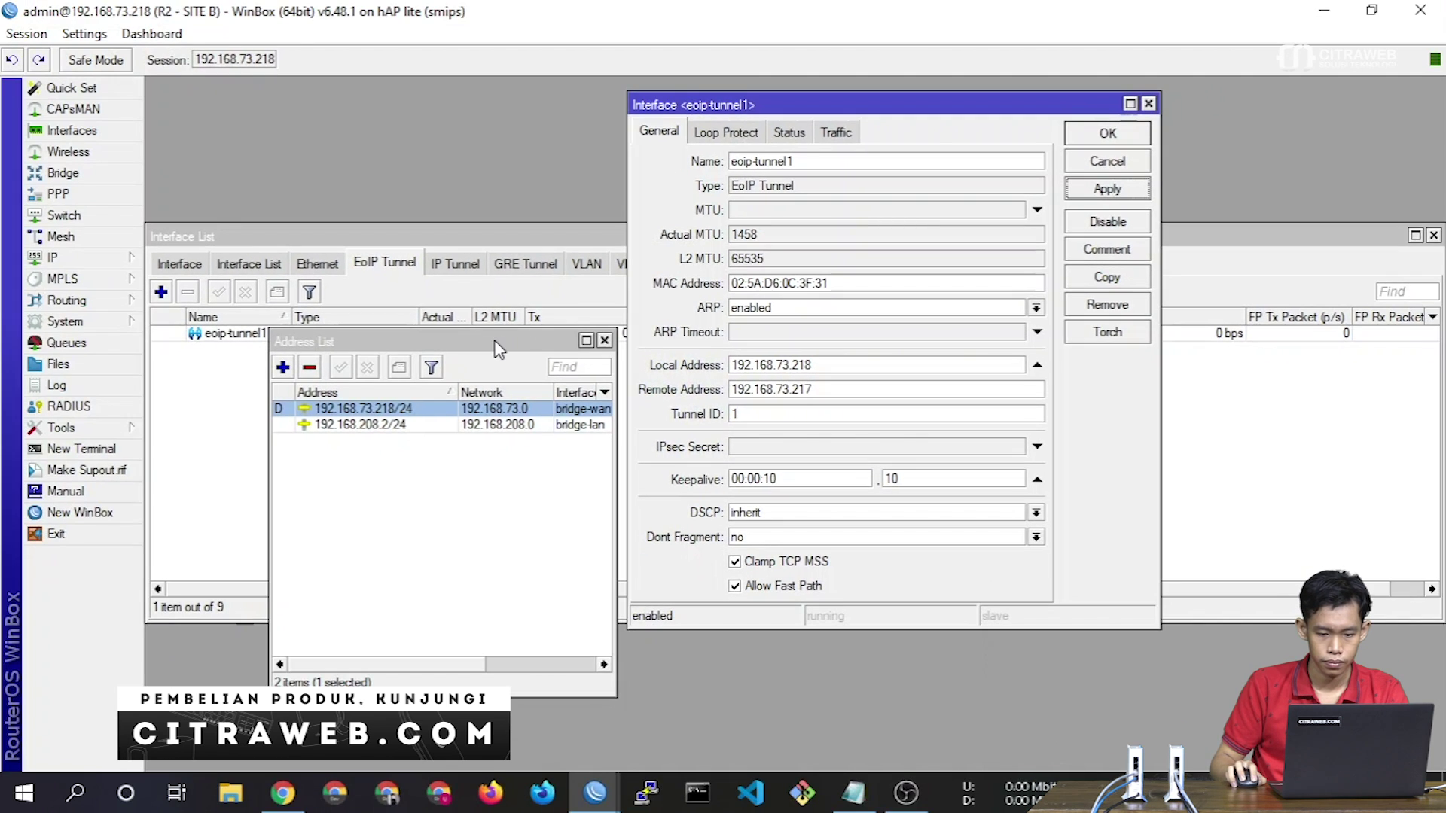
# Close Site B's address list and check the status flag of the new EoIP tunnel in the interface list
pyautogui.moveTo(495, 347); pyautogui.dragTo(424, 358)
pyautogui.moveTo(413, 374); pyautogui.dragTo(409, 386)
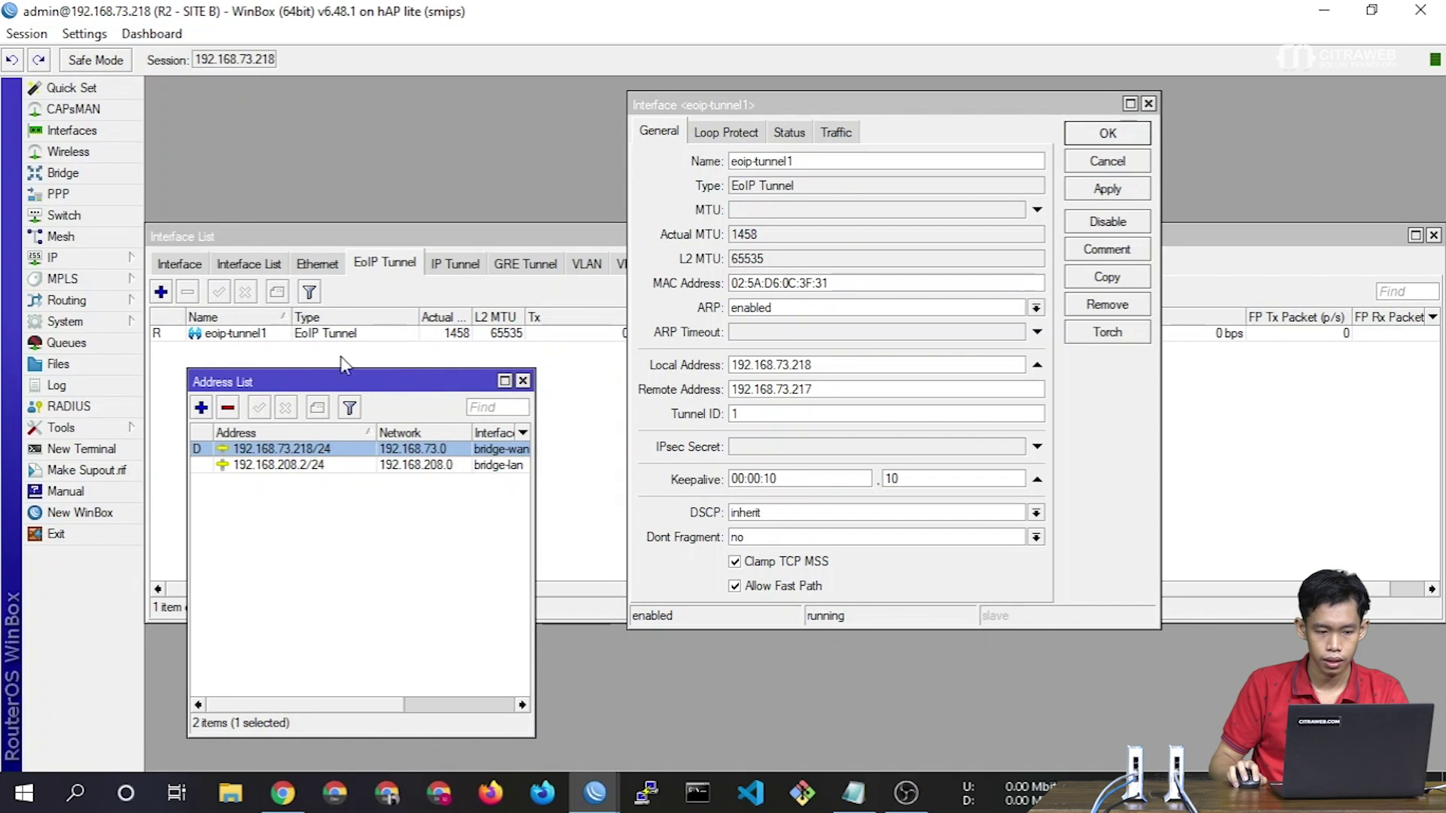
pyautogui.click(523, 380)
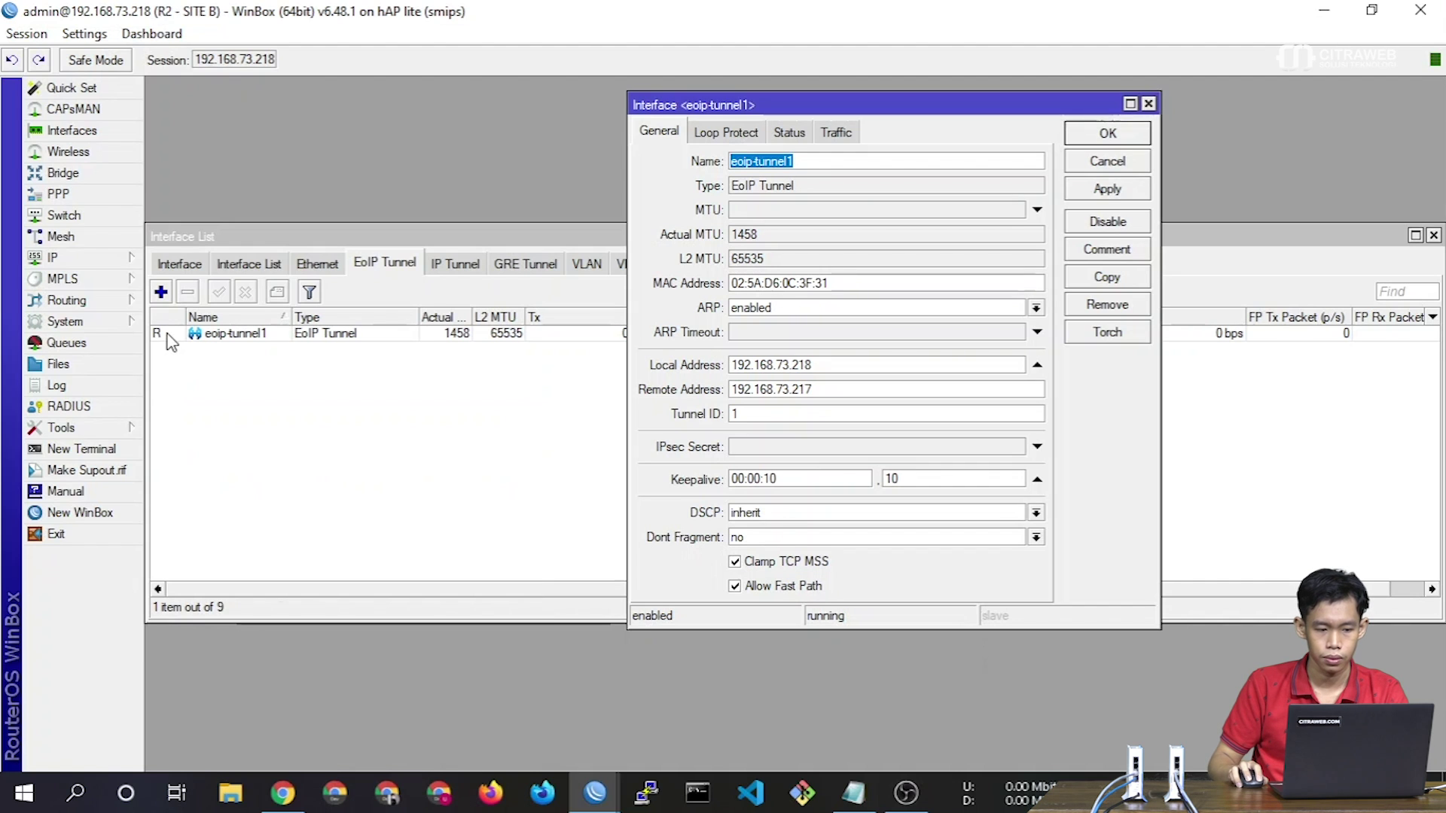
pyautogui.click(169, 336)
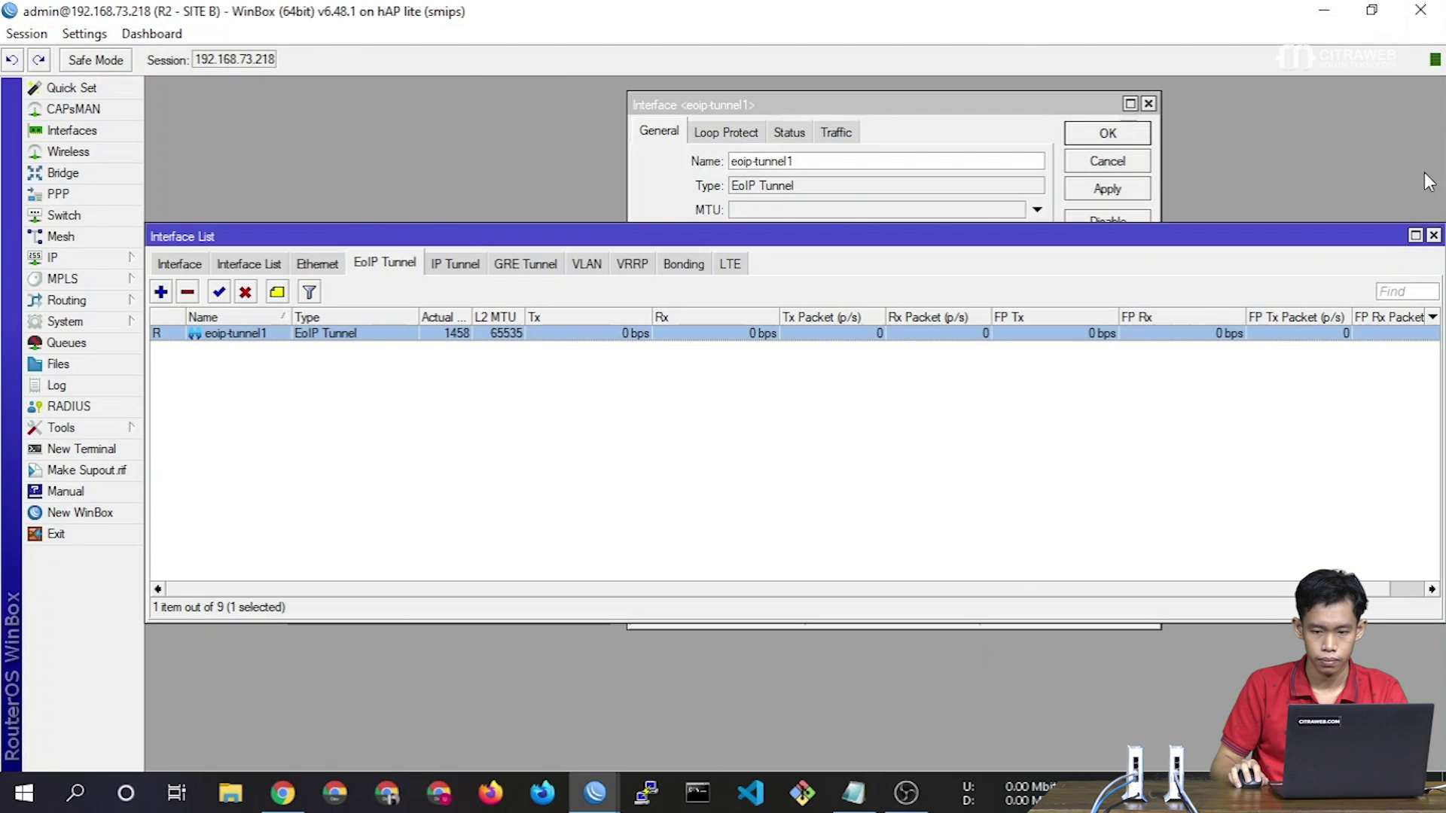
# Close Site B's interface list and tunnel properties, and arrange the Site A and Site B windows side by side
pyautogui.click(1433, 235)
pyautogui.click(1107, 164)
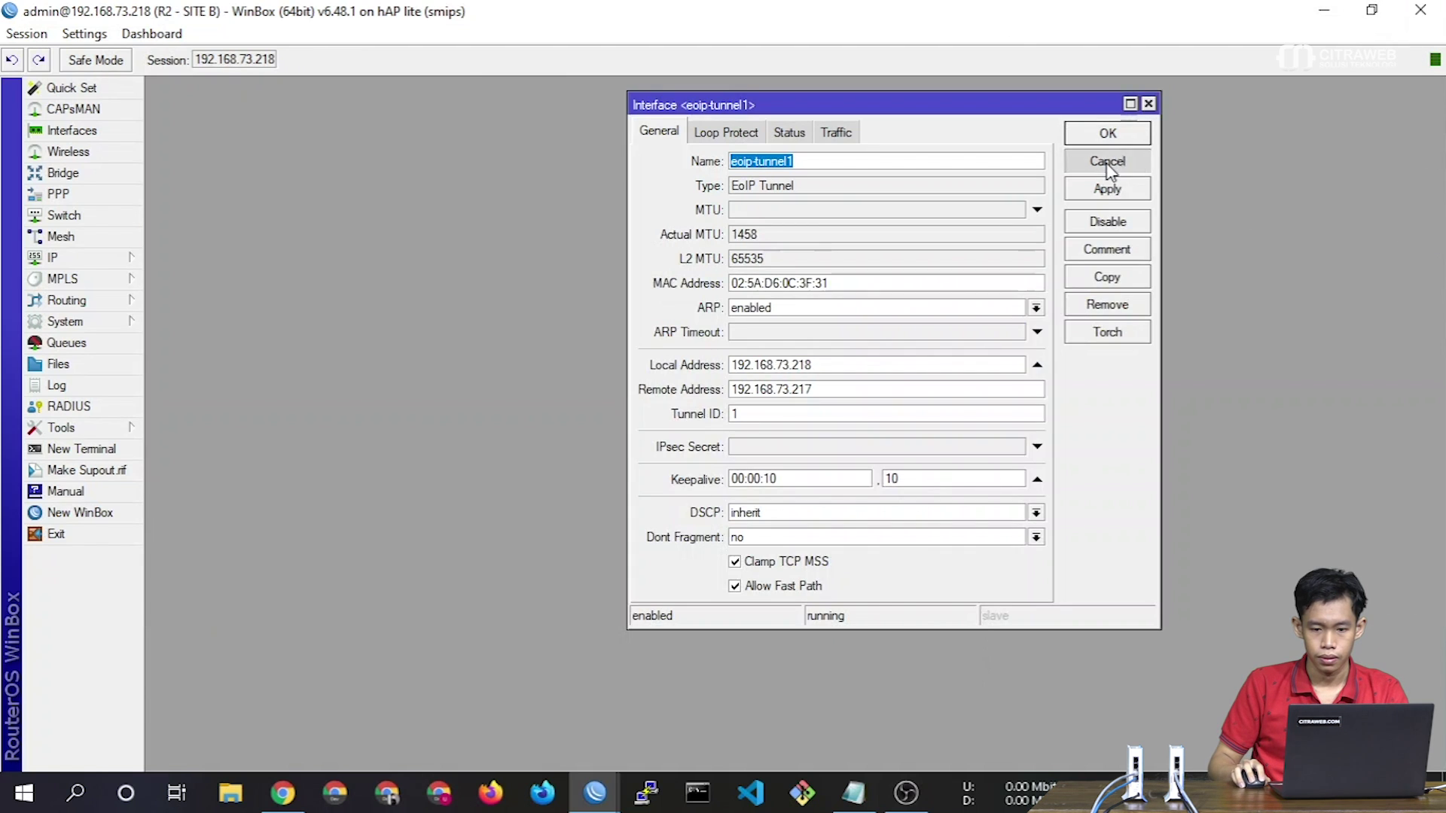
pyautogui.moveTo(476, 11); pyautogui.dragTo(1440, 92)
pyautogui.click(184, 228)
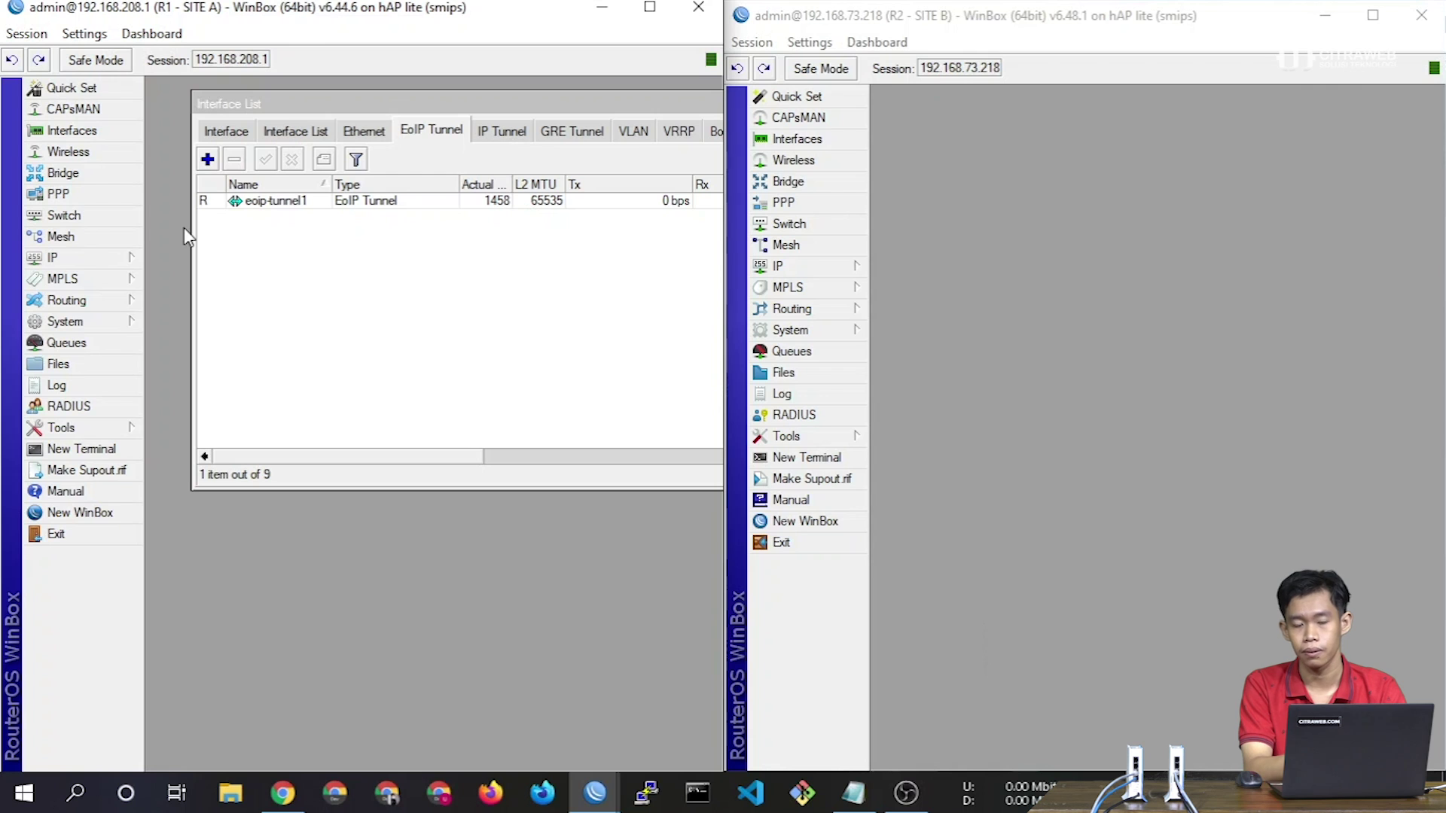
# Maximize the Site A window, check its EoIP tunnel's status, and close the interface list and tunnel properties
pyautogui.moveTo(259, 103); pyautogui.dragTo(218, 104)
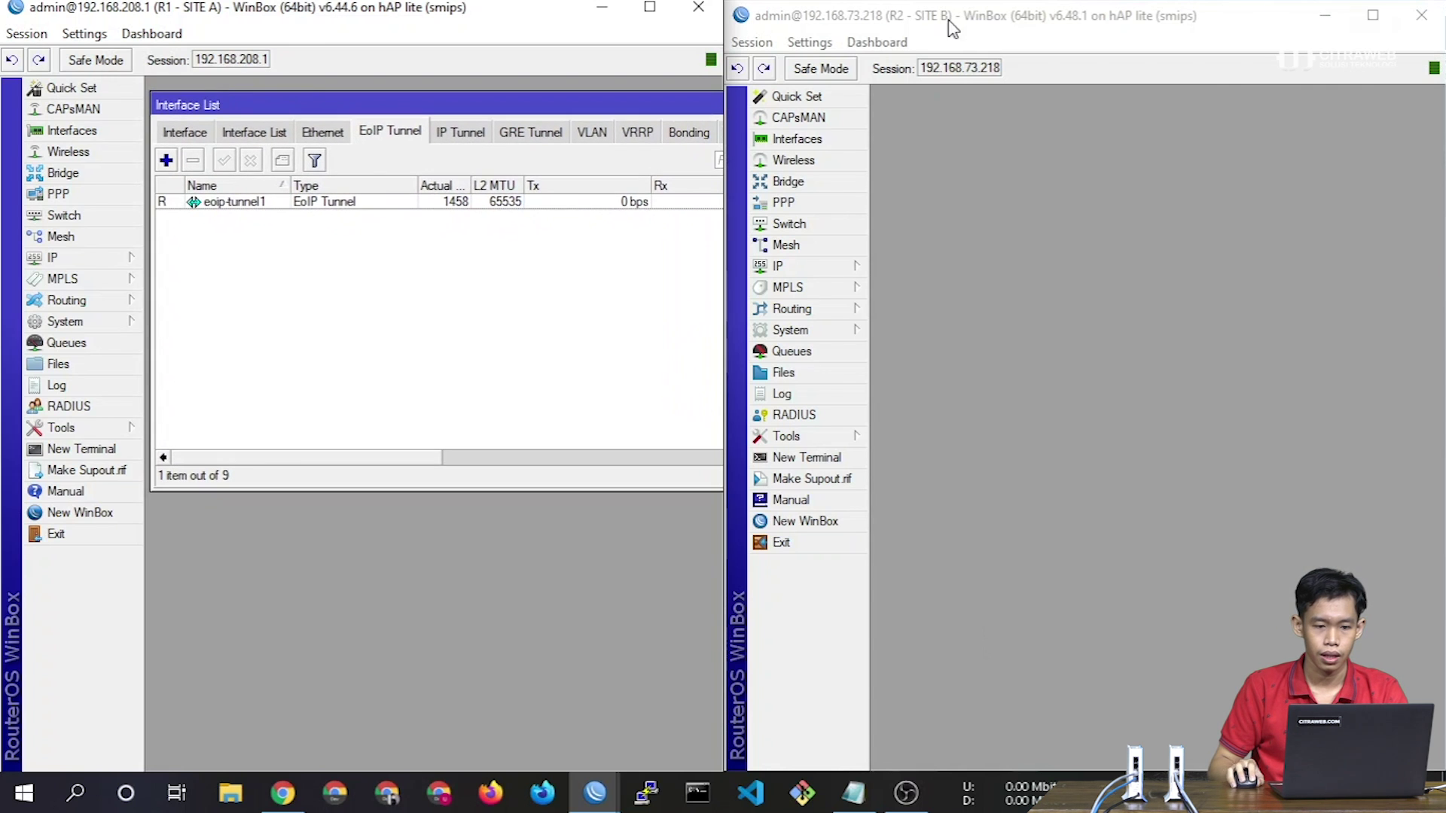
pyautogui.click(650, 7)
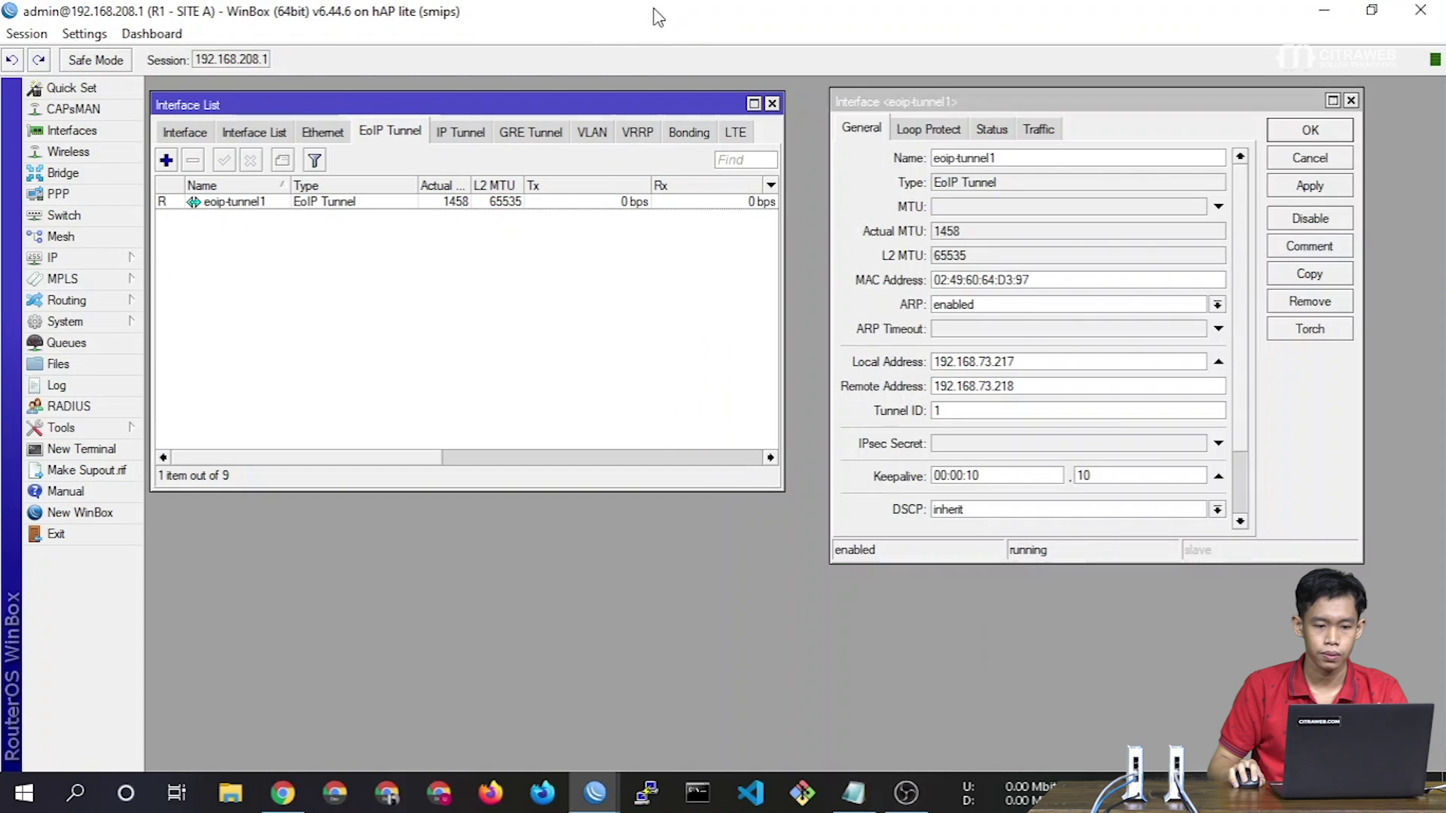
pyautogui.click(257, 205)
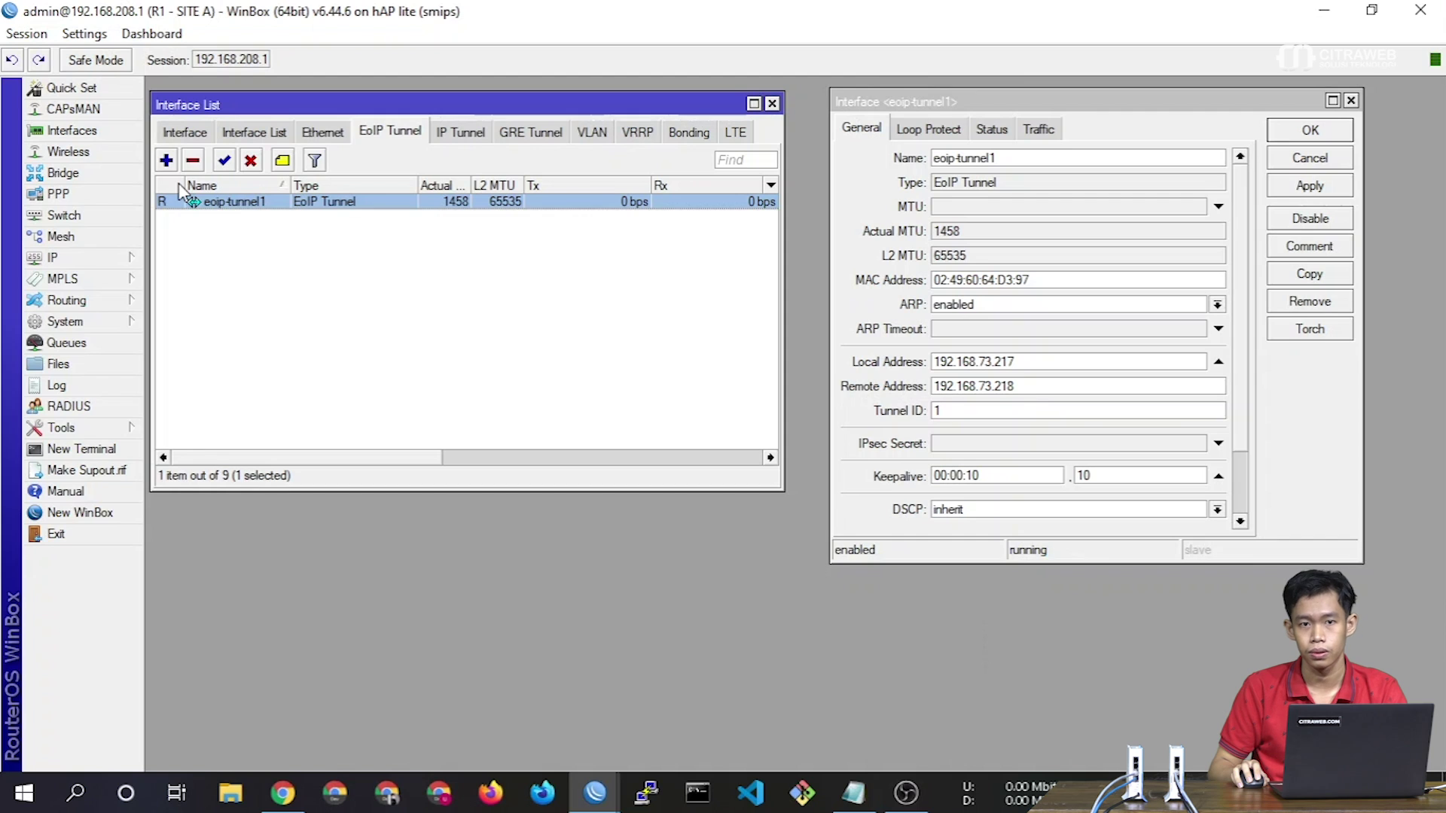
pyautogui.press('Escape')
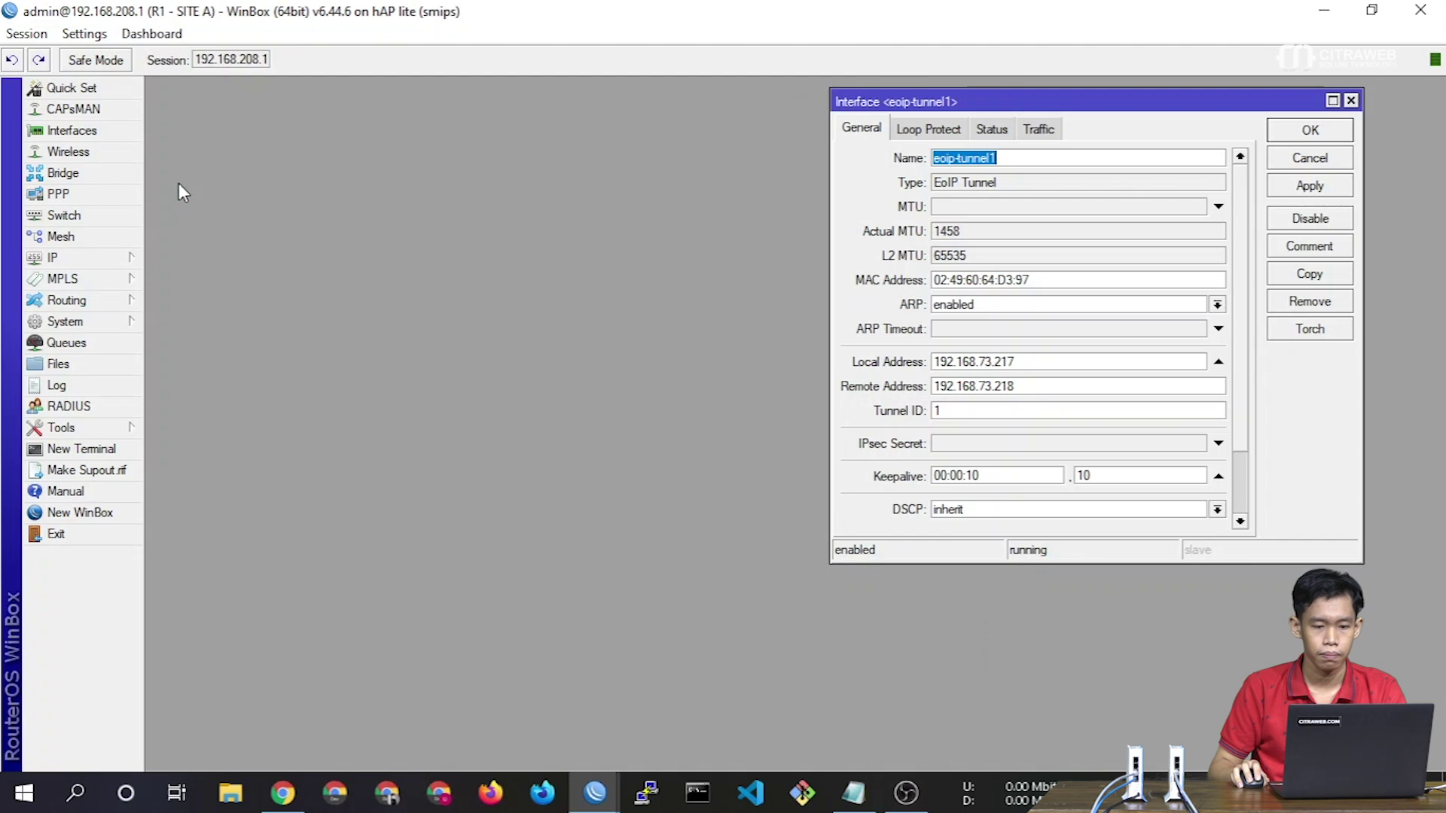
pyautogui.press('Escape')
# Add eoip-tunnel1 as a new port of bridge-lan on the Site A router
pyautogui.click(111, 179)
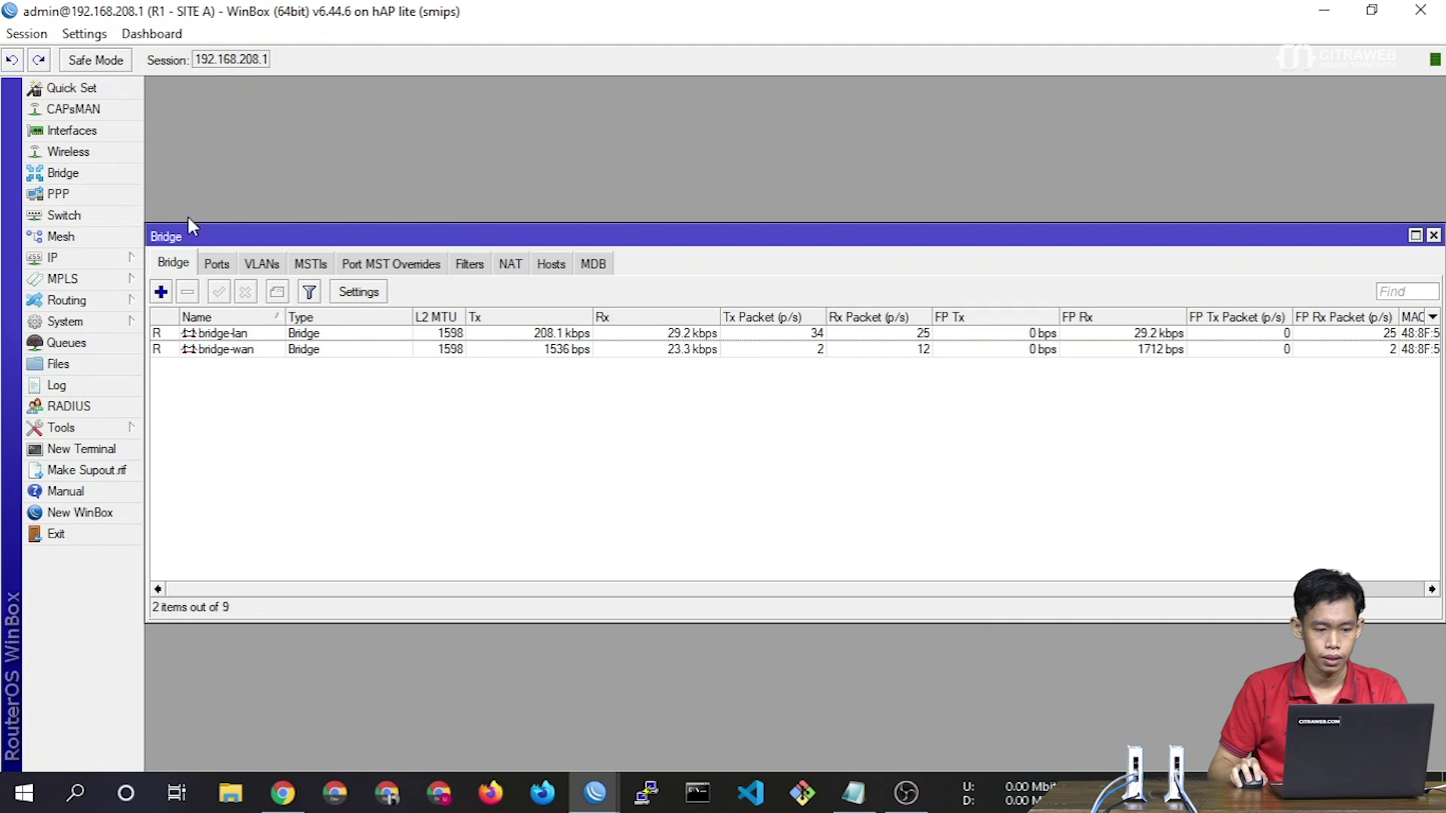
pyautogui.click(227, 334)
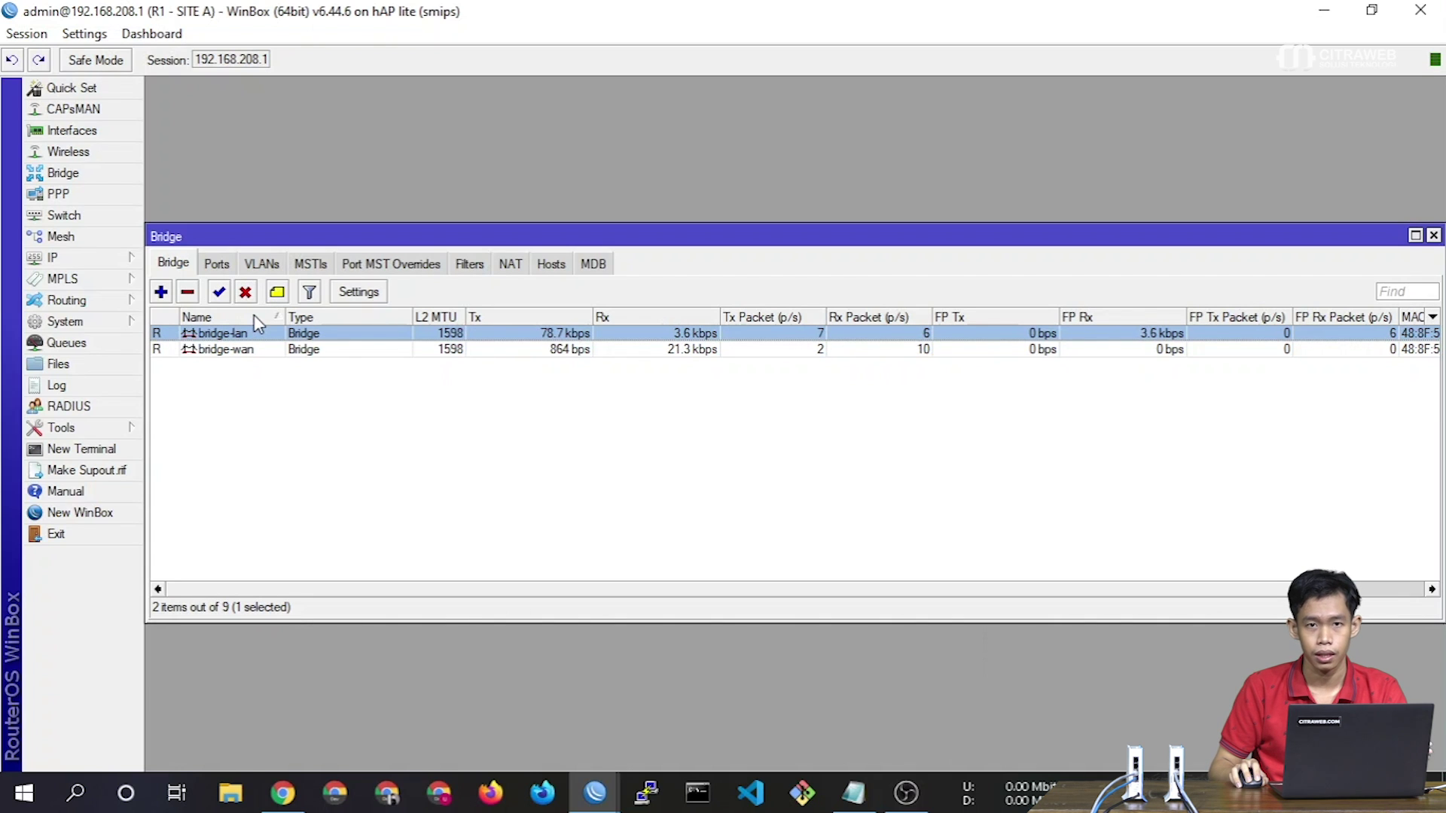
pyautogui.click(219, 261)
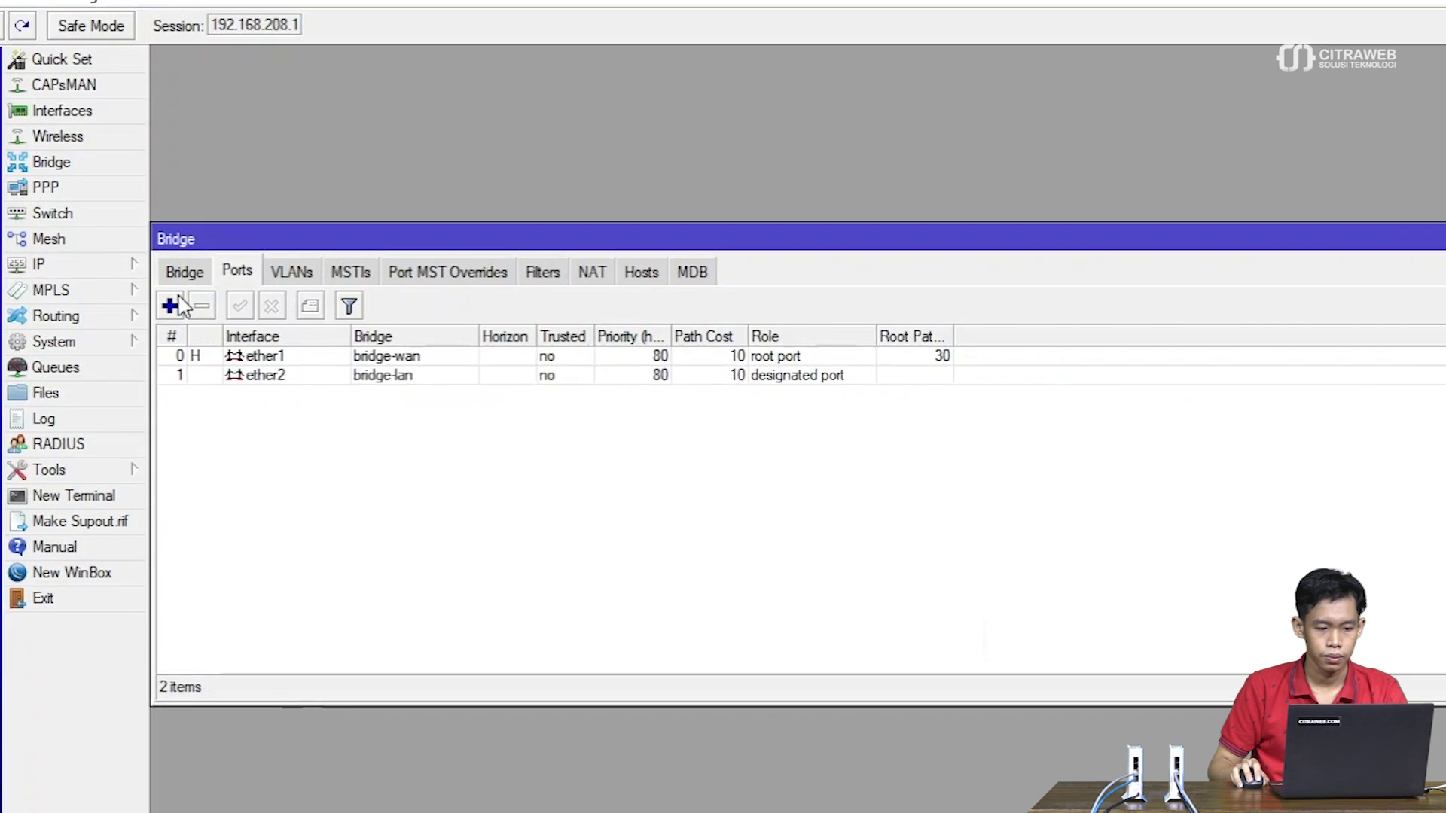
pyautogui.click(172, 305)
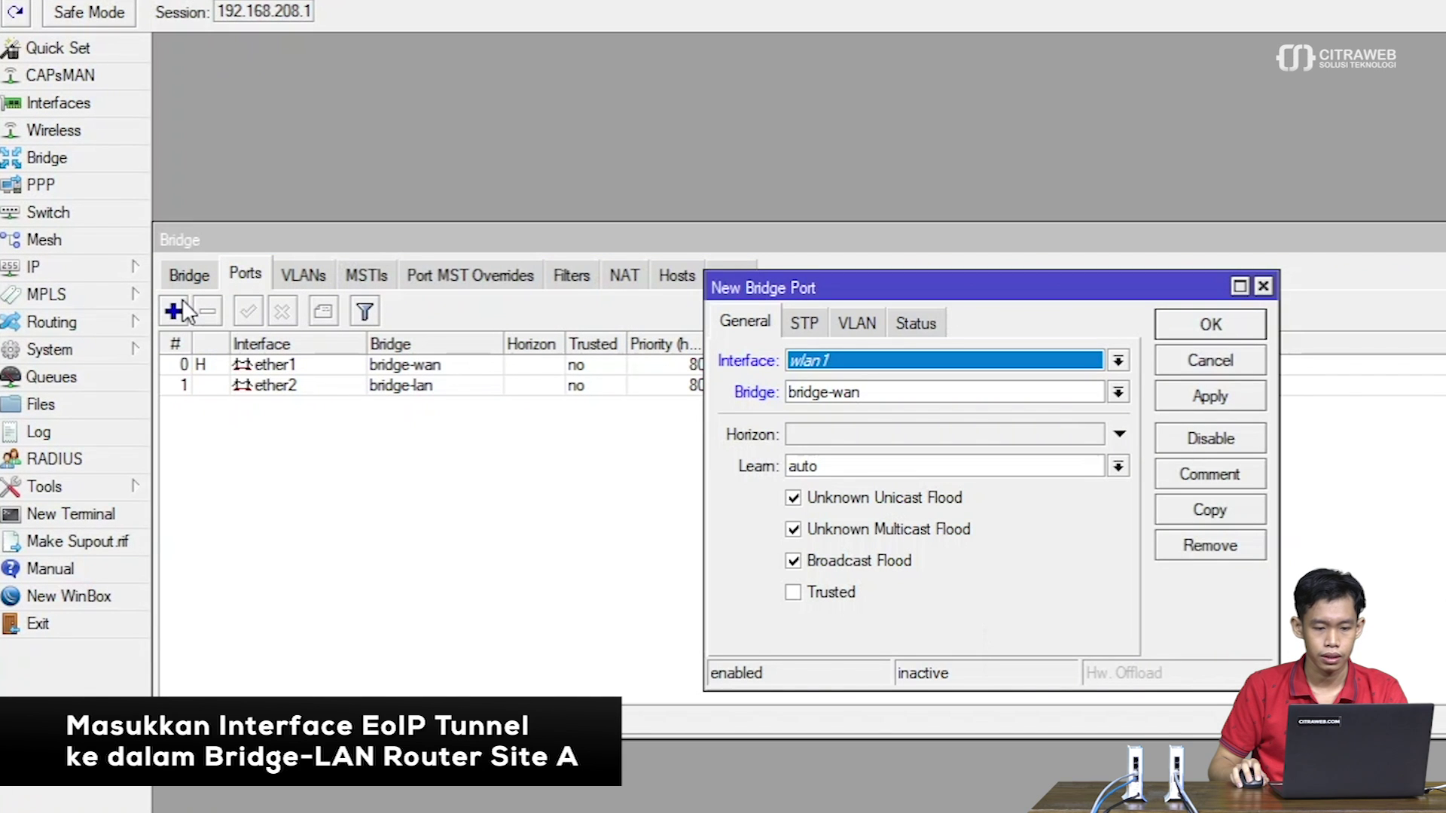
pyautogui.click(903, 369)
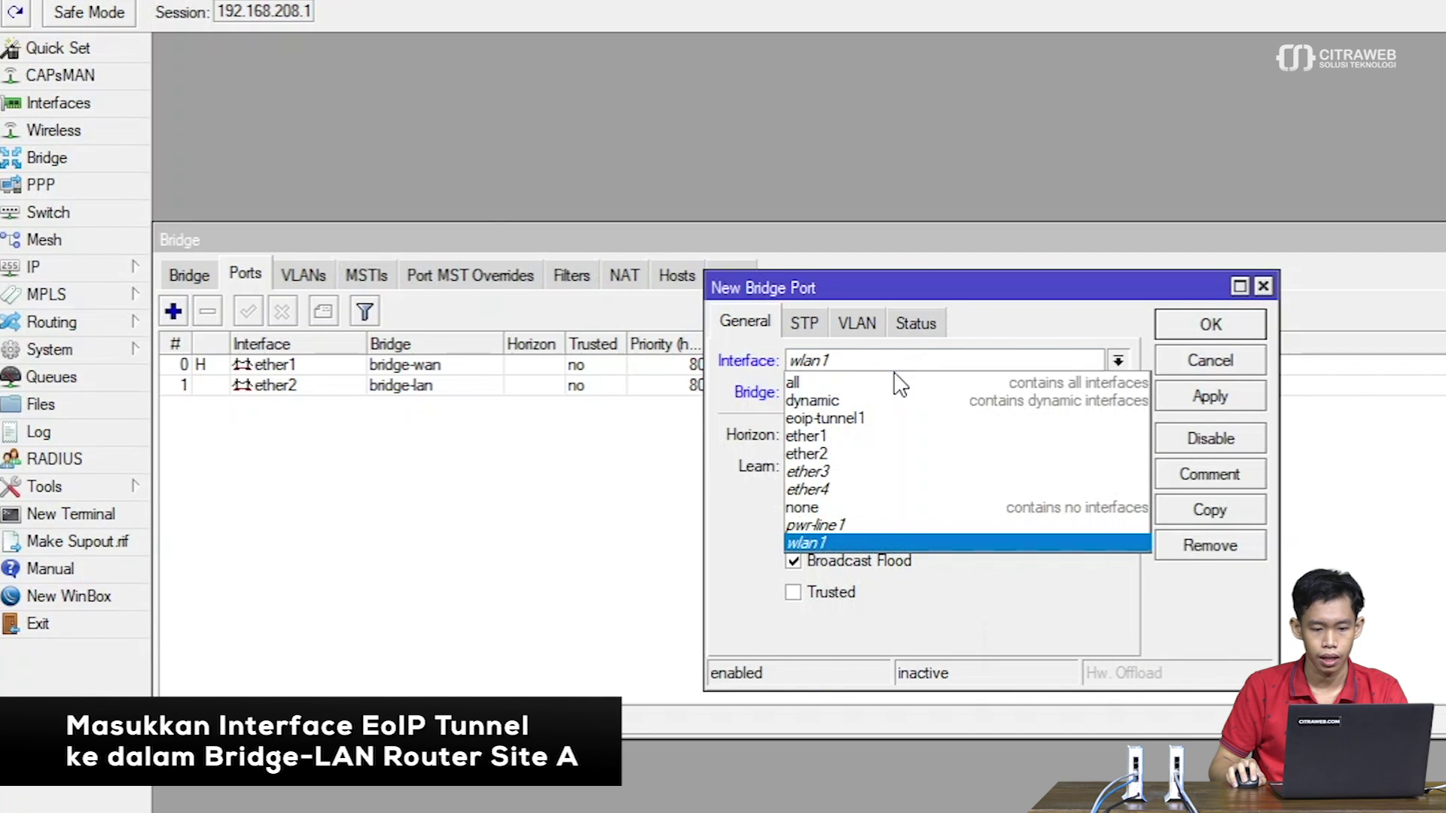
pyautogui.click(894, 418)
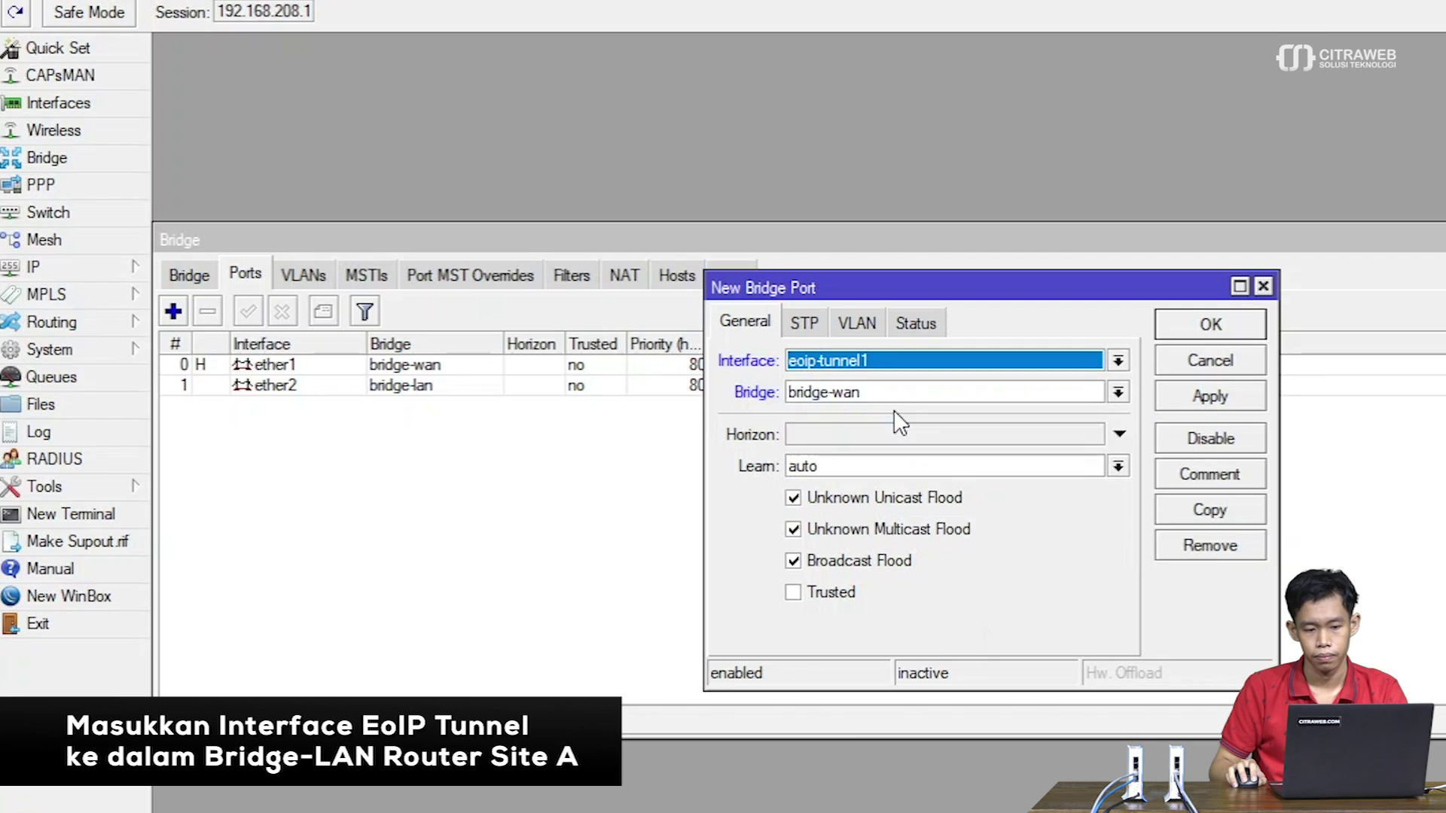
pyautogui.click(853, 390)
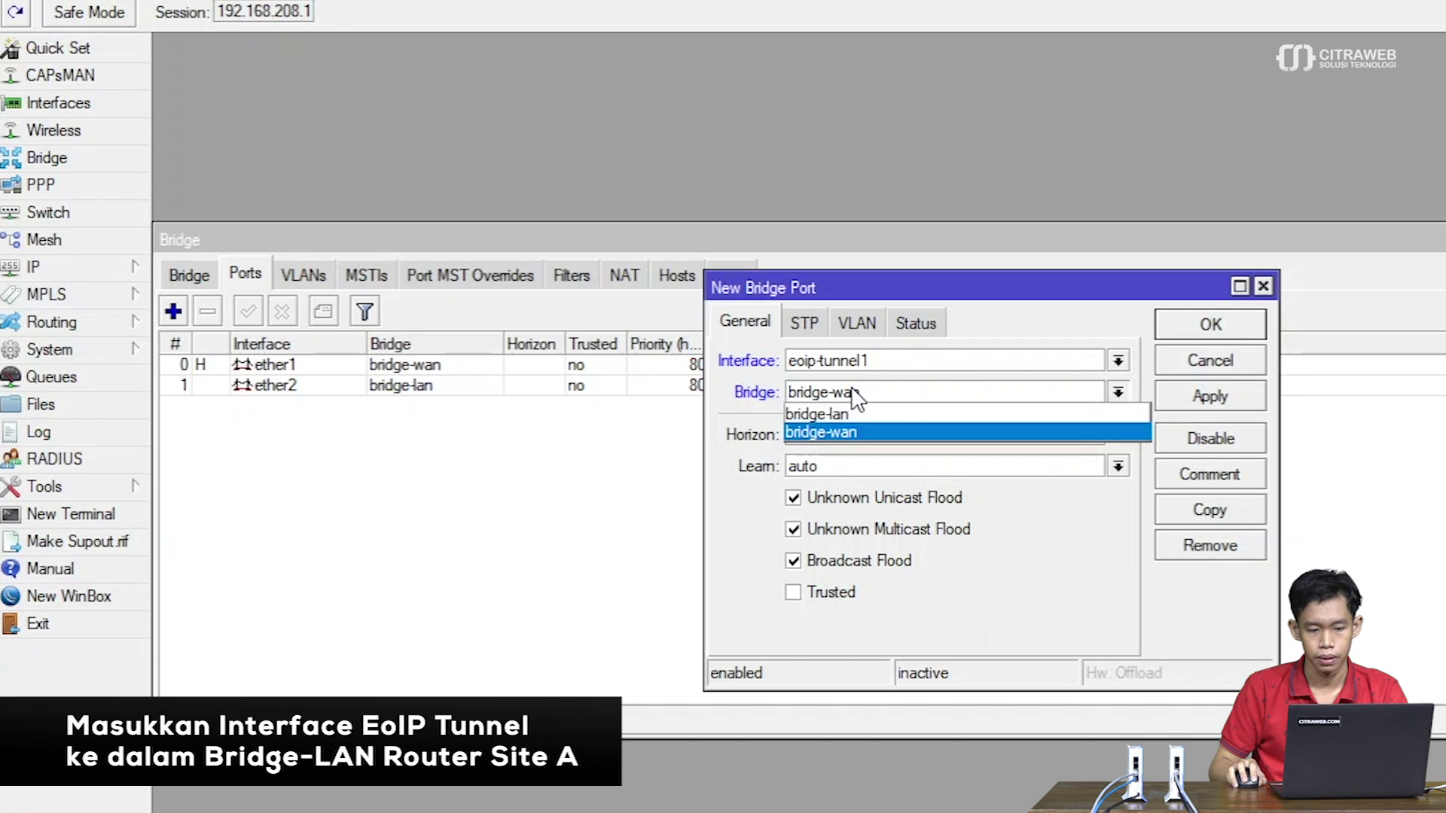
pyautogui.click(868, 414)
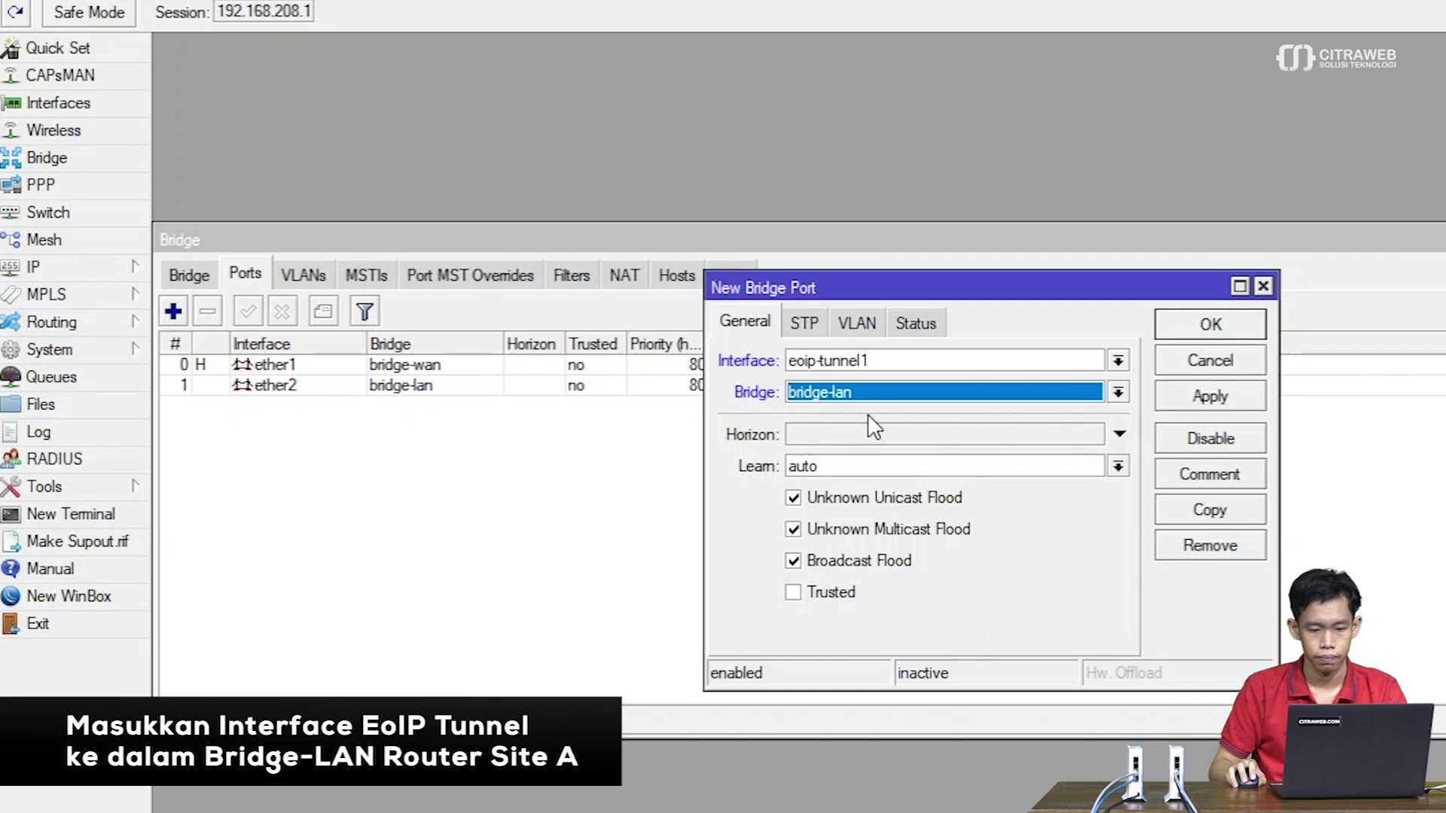
pyautogui.click(1171, 323)
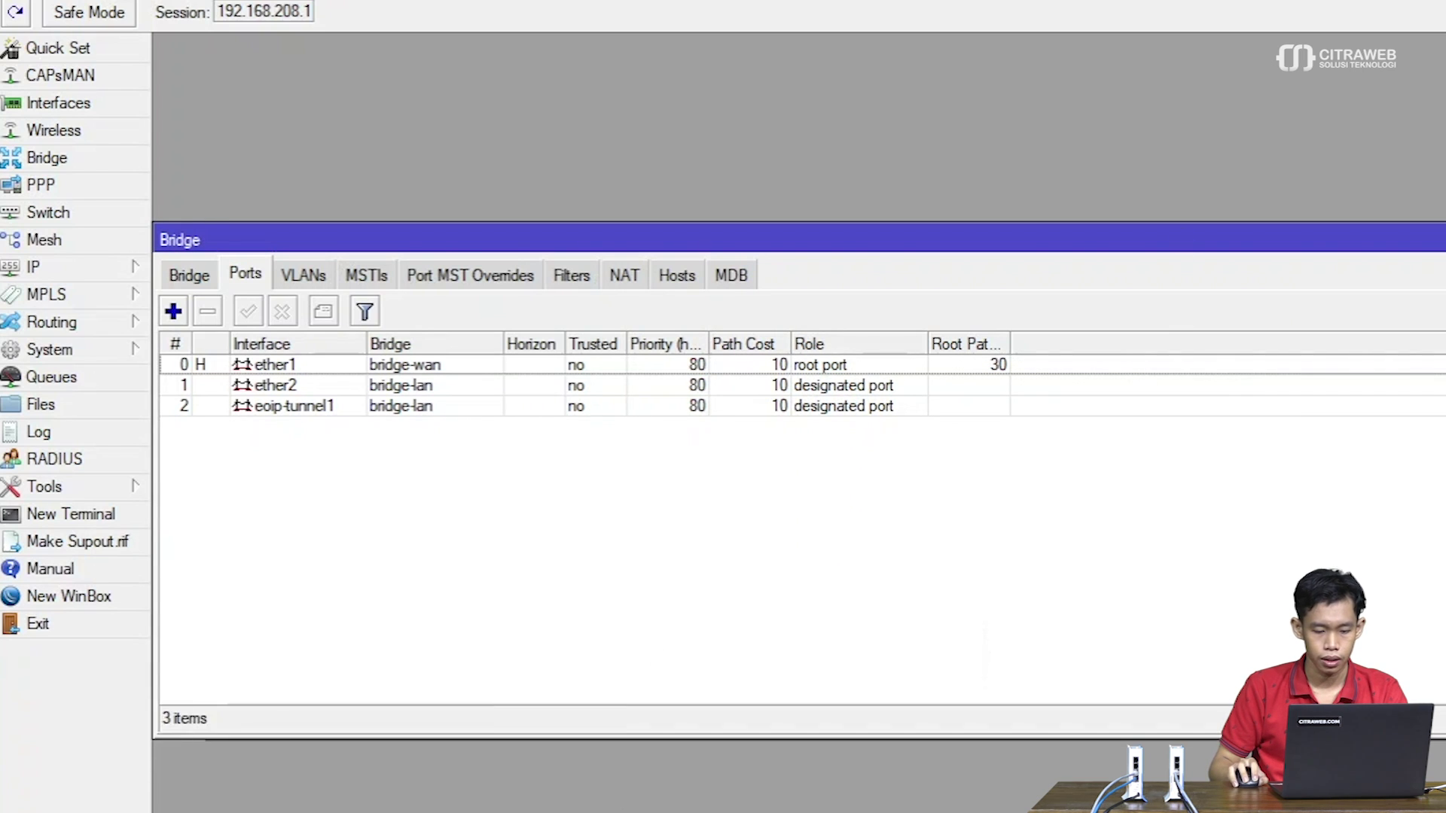
# Bring the Site B router's window to the front and maximize it
pyautogui.click(733, 810)
pyautogui.click(881, 753)
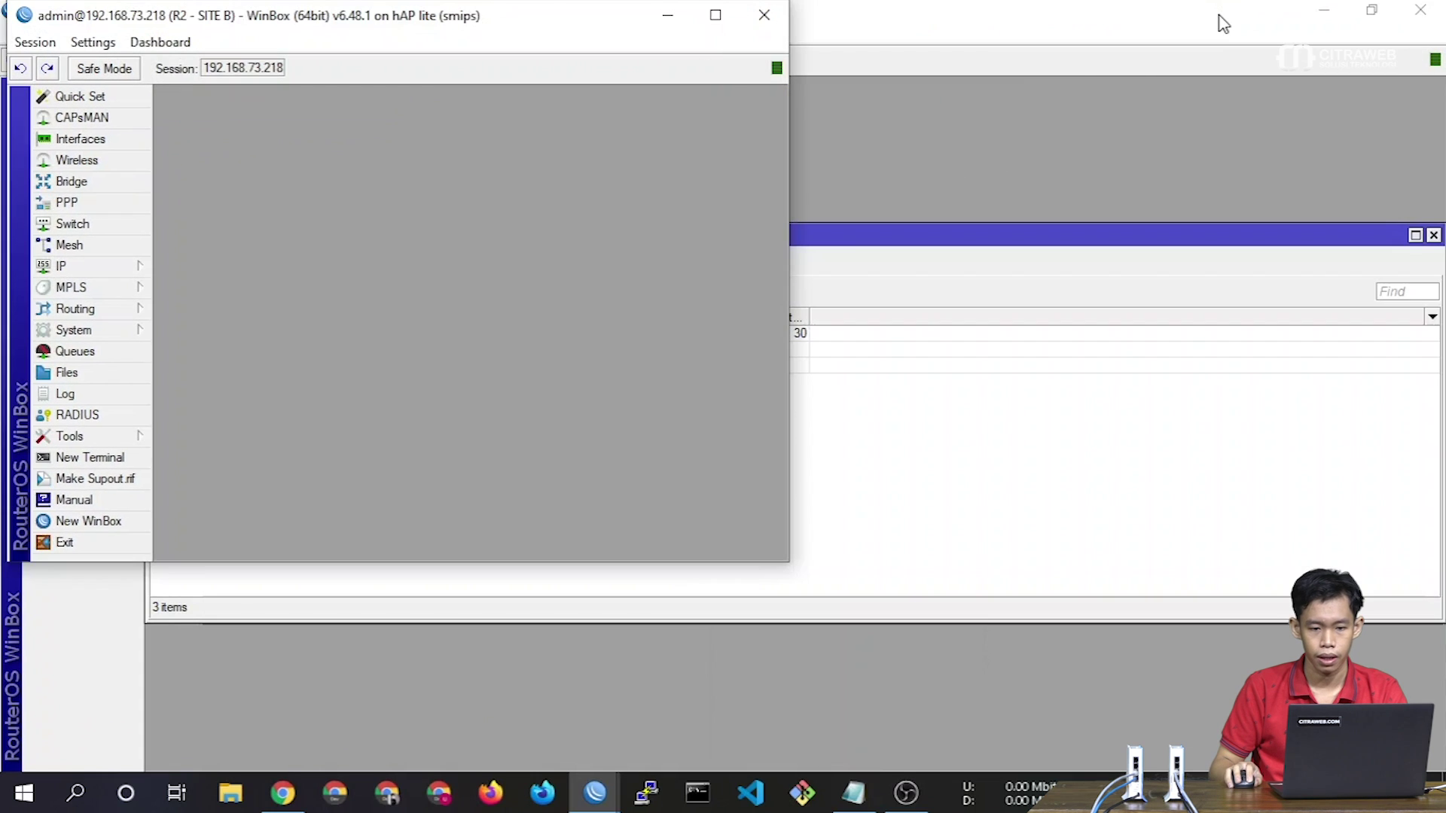
pyautogui.doubleClick(589, 20)
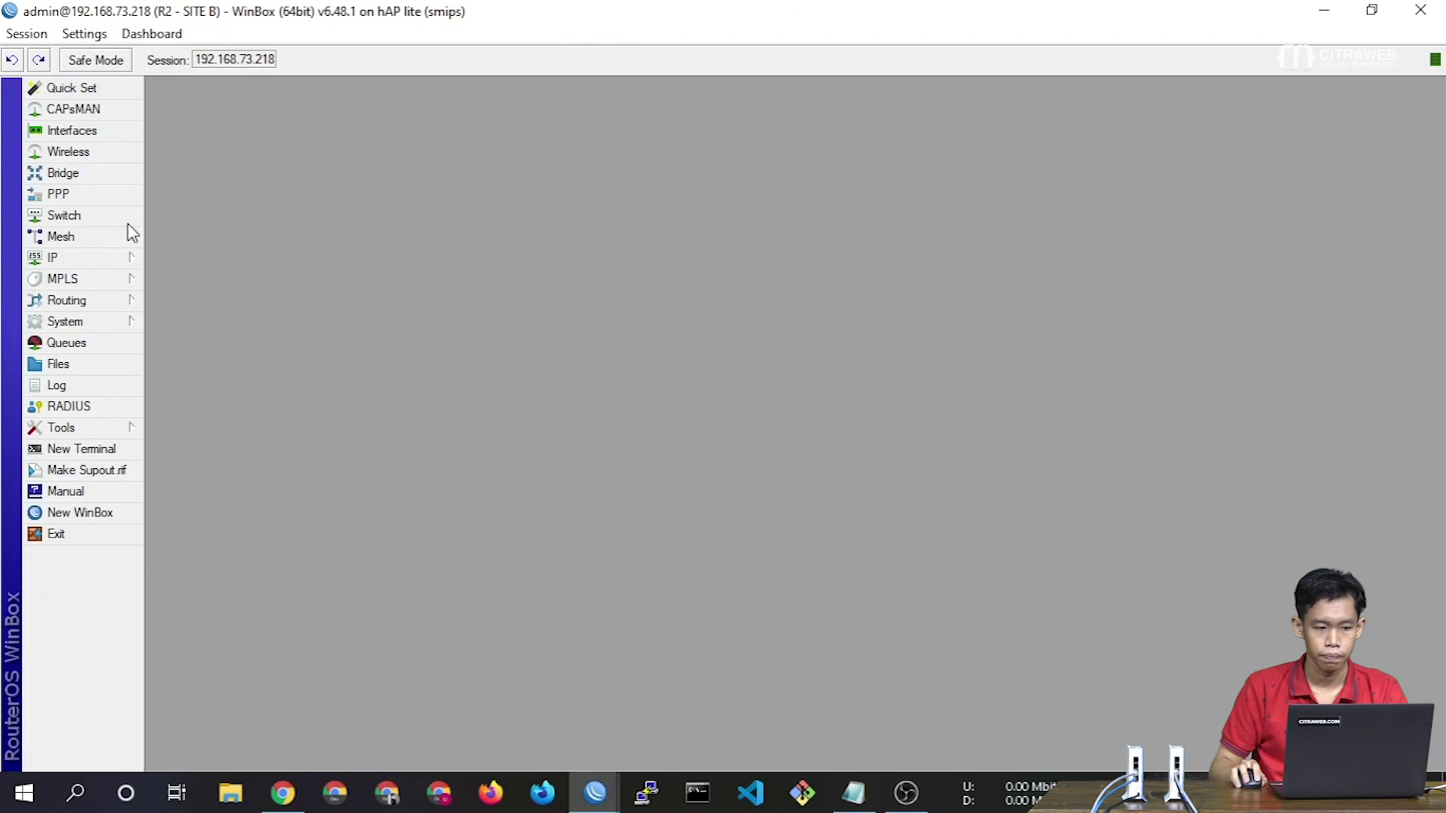
# Add eoip-tunnel1 as a new port of bridge-lan on the Site B router
pyautogui.click(90, 176)
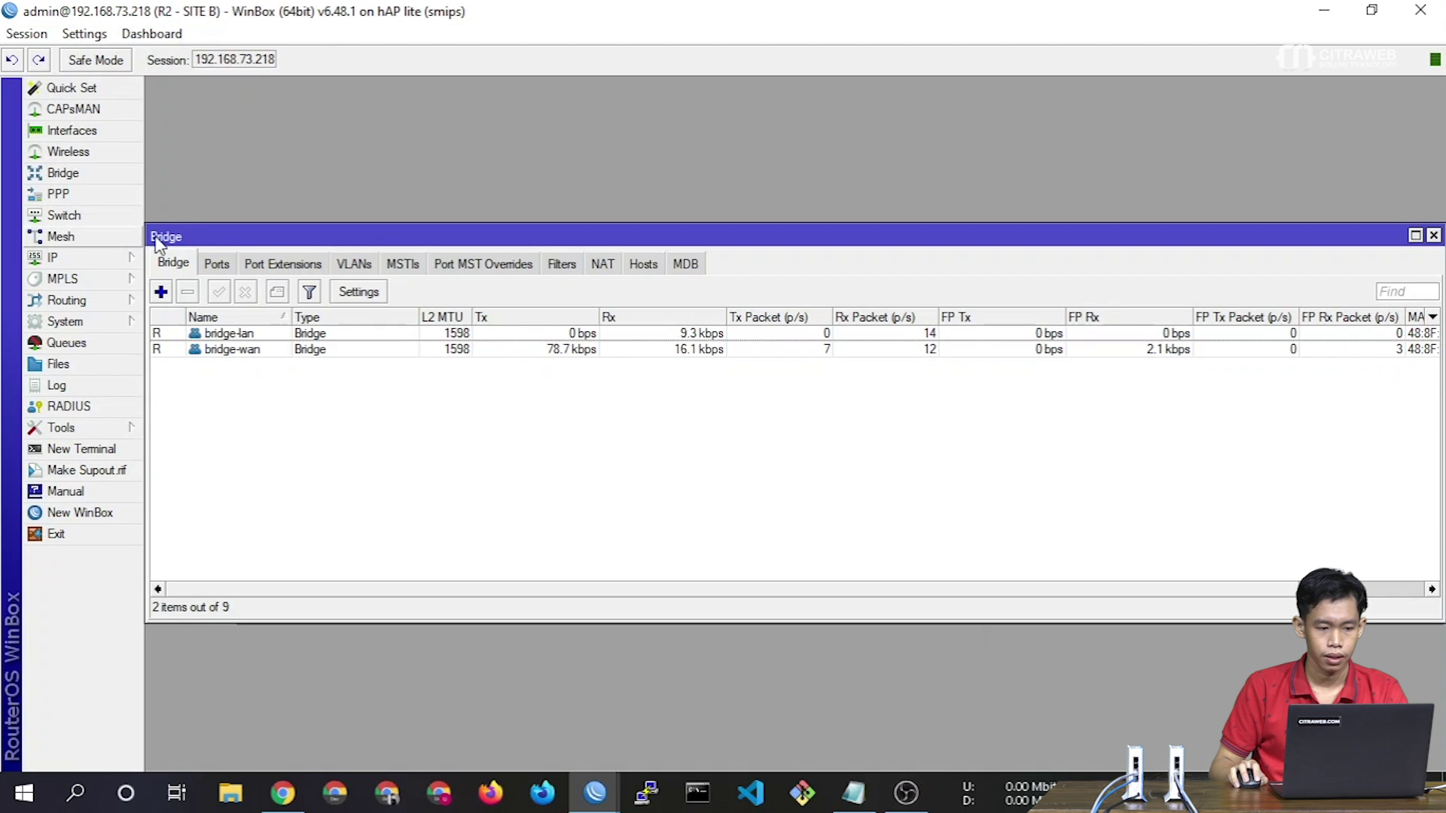
pyautogui.moveTo(189, 235); pyautogui.dragTo(197, 92)
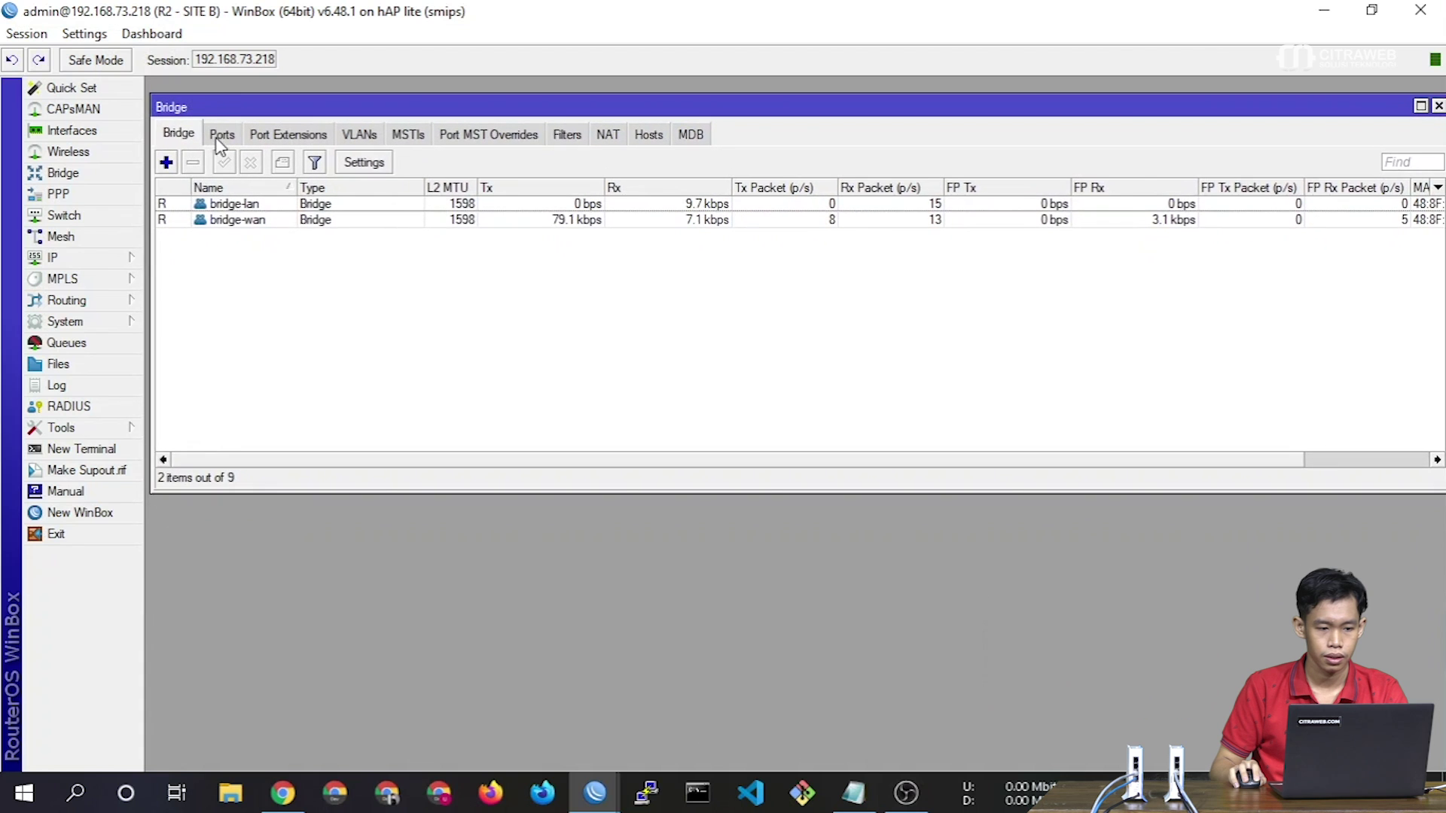
pyautogui.click(220, 135)
pyautogui.click(166, 163)
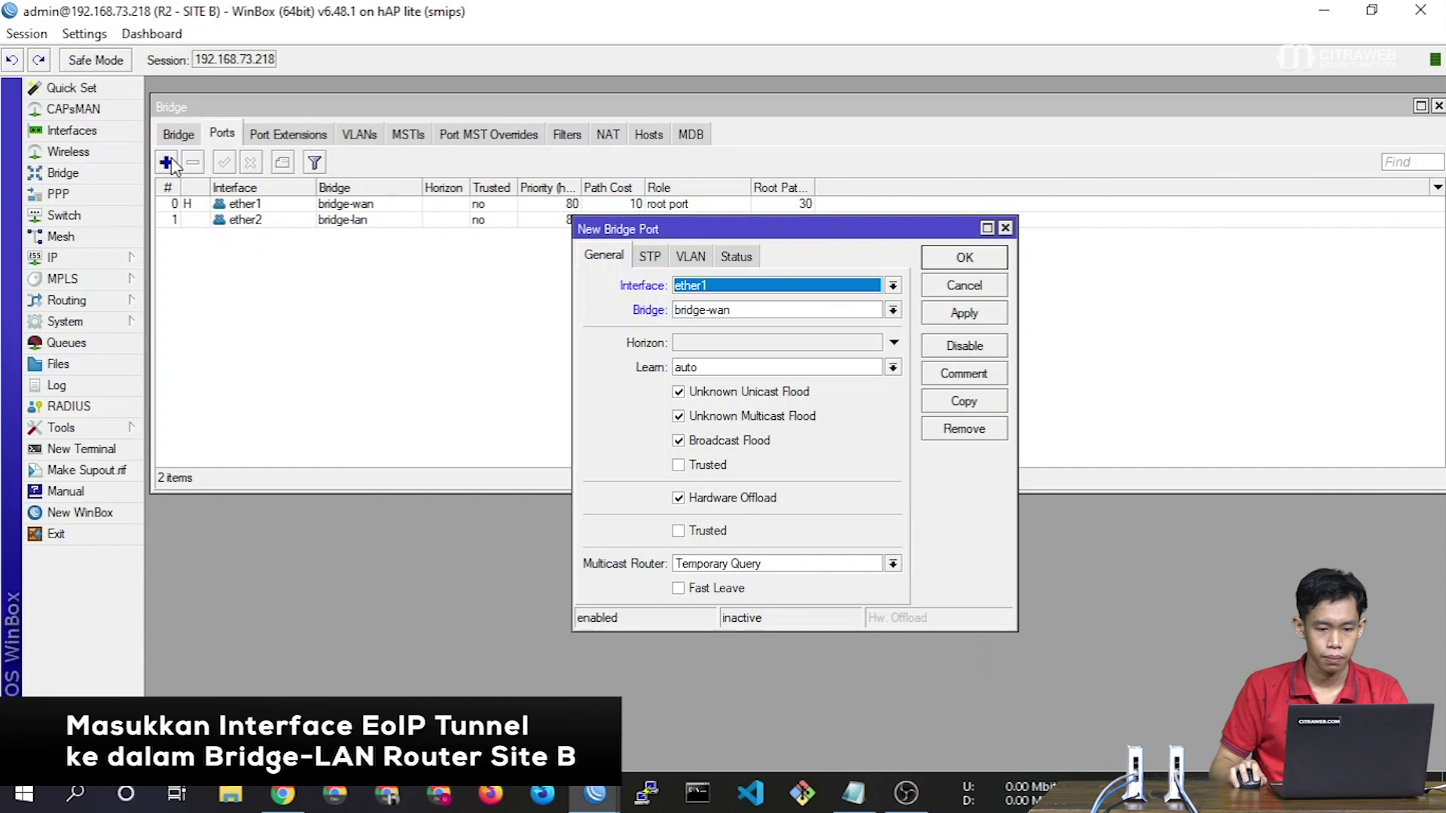
pyautogui.click(784, 284)
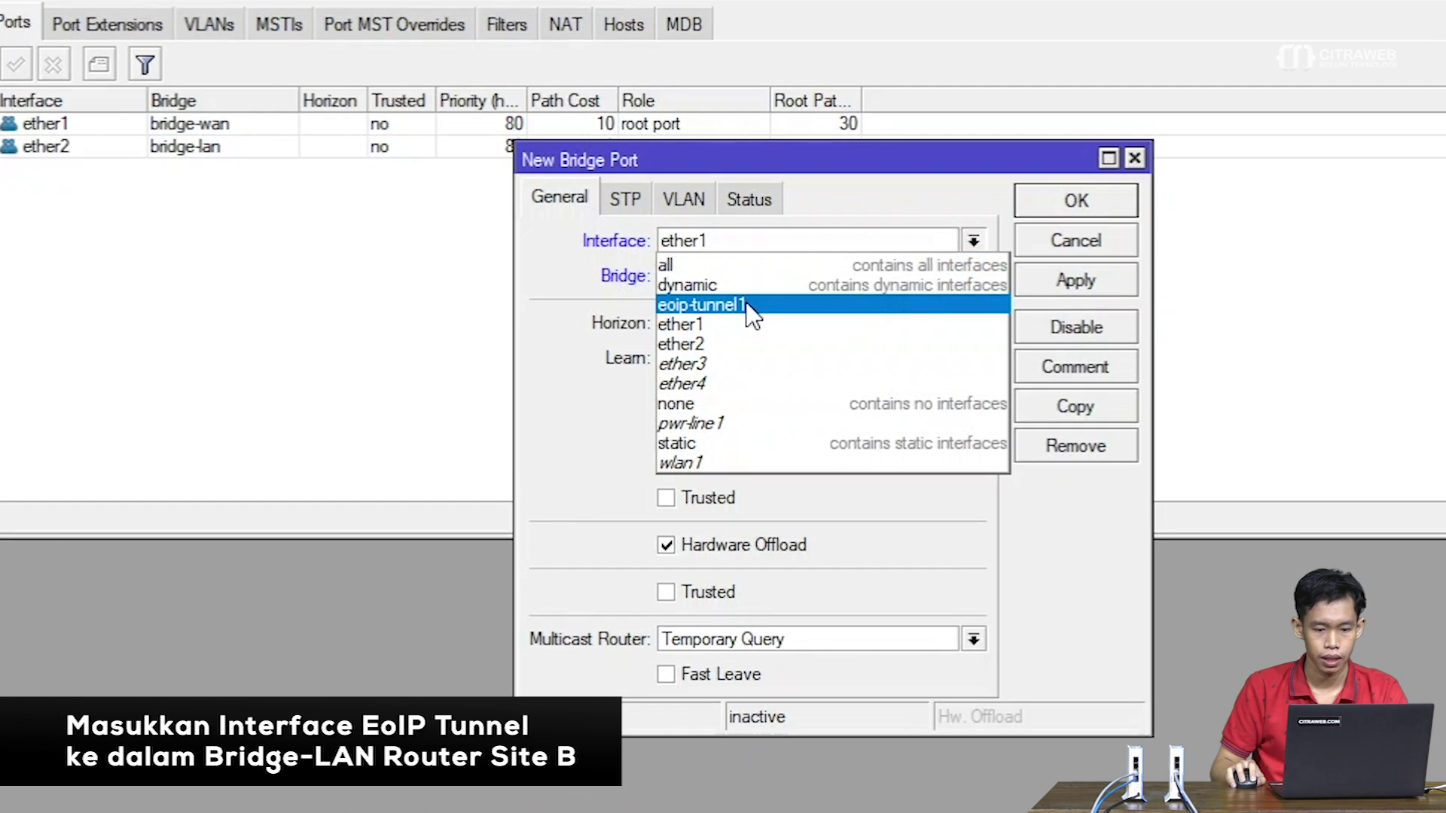
pyautogui.click(737, 328)
pyautogui.click(743, 277)
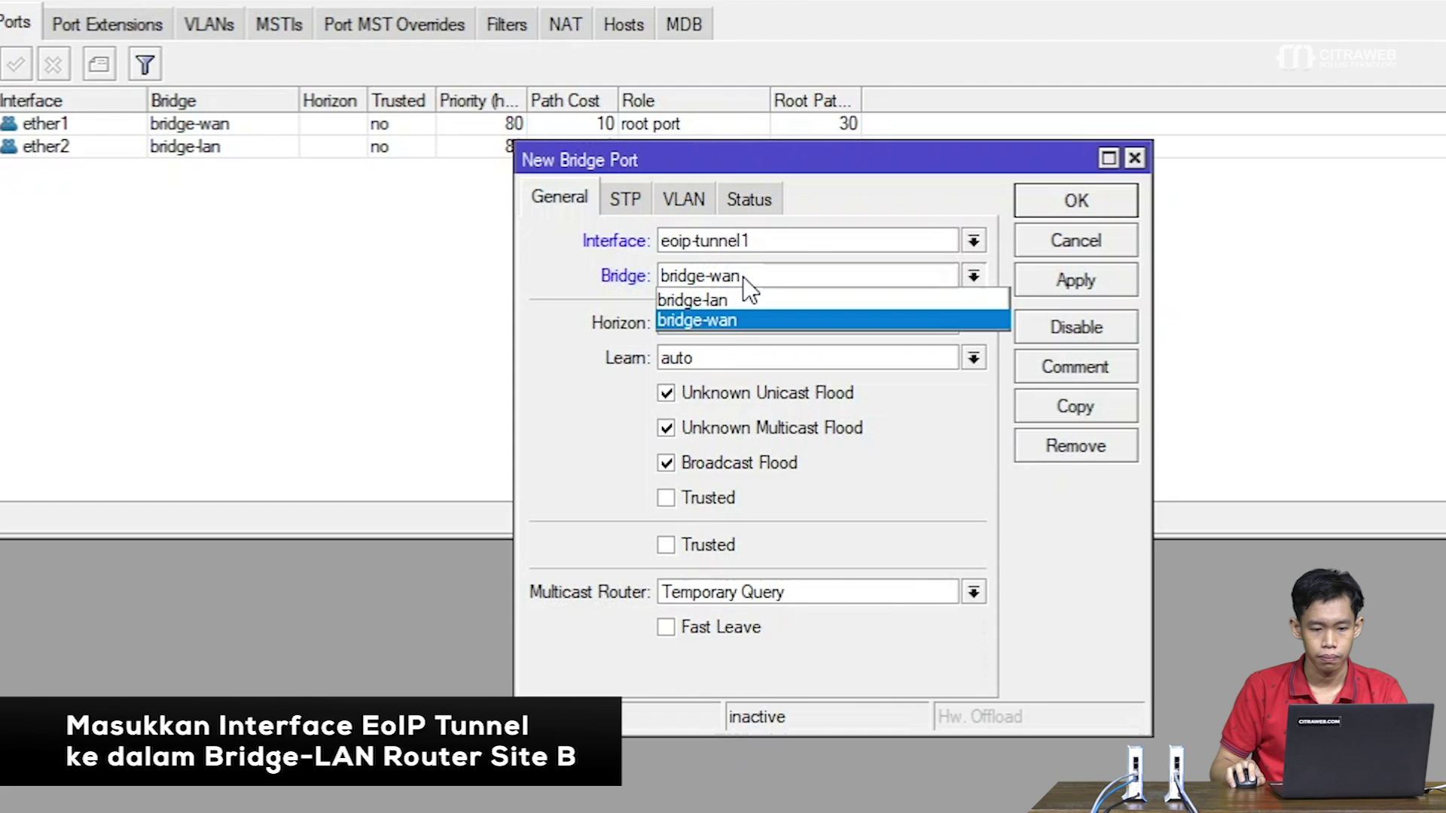
pyautogui.click(763, 301)
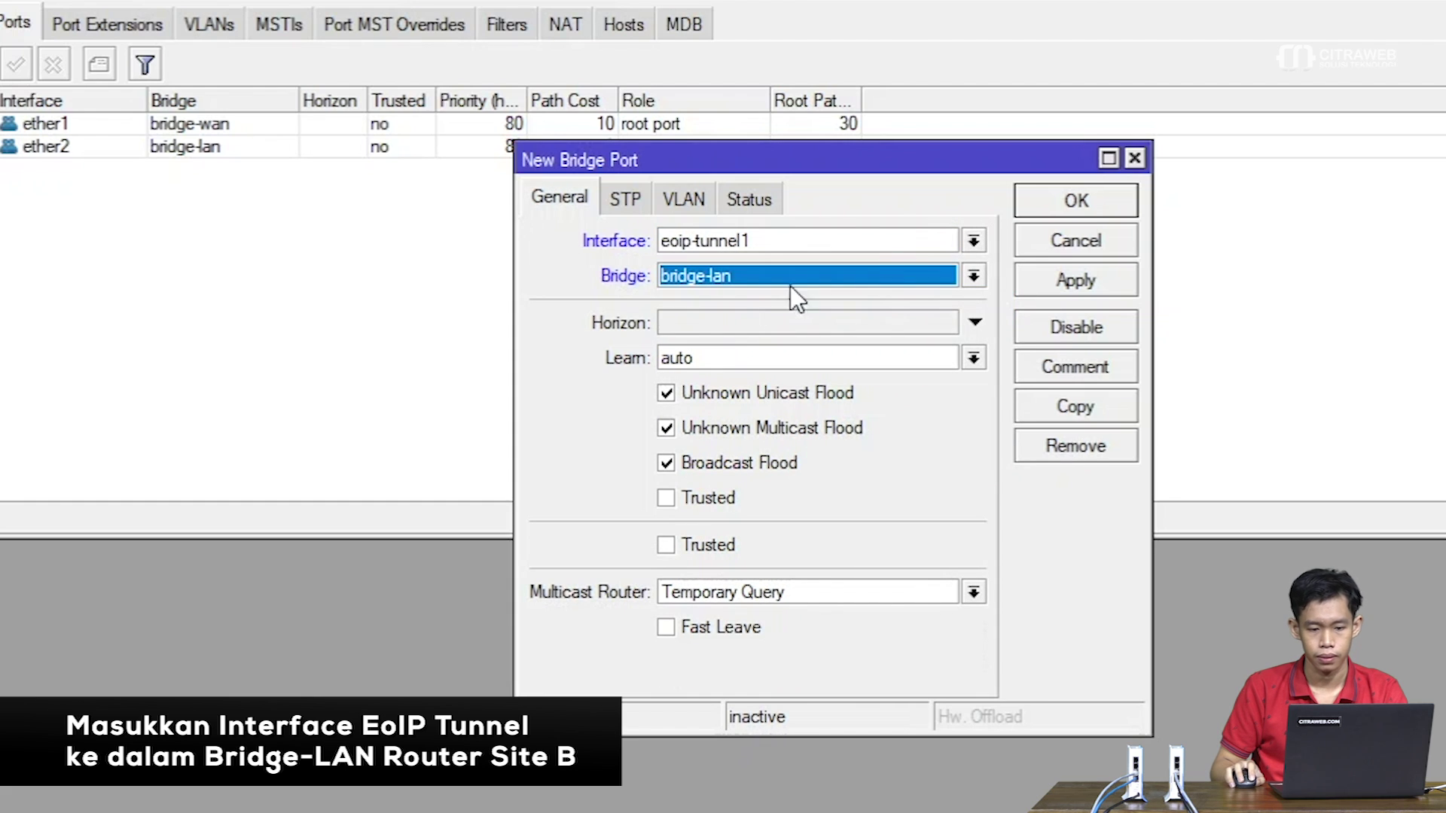
pyautogui.click(1086, 202)
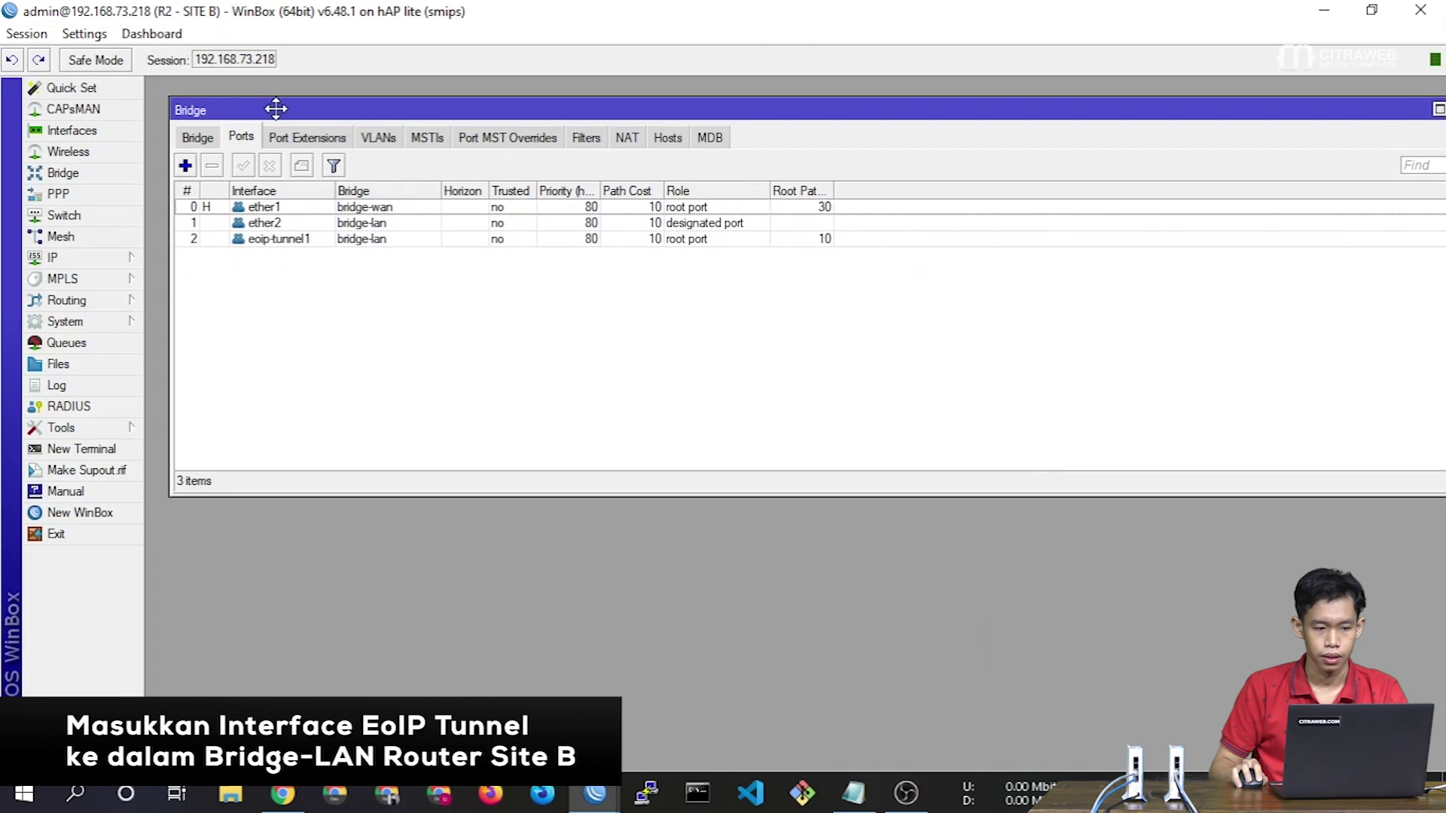
pyautogui.moveTo(277, 106); pyautogui.dragTo(253, 98)
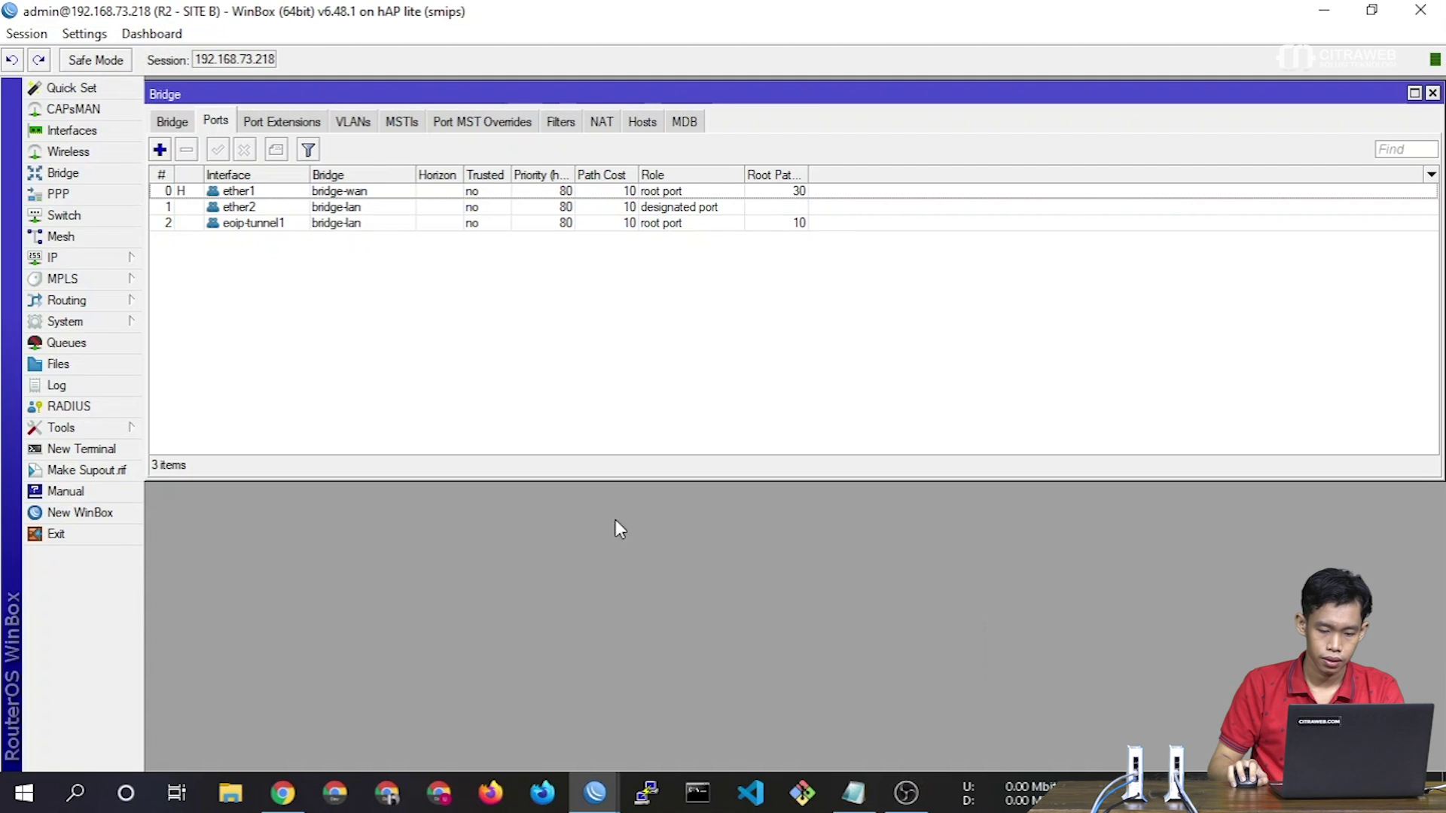
# Switch to Command Prompt and reposition its window over the Site B router window
pyautogui.click(697, 792)
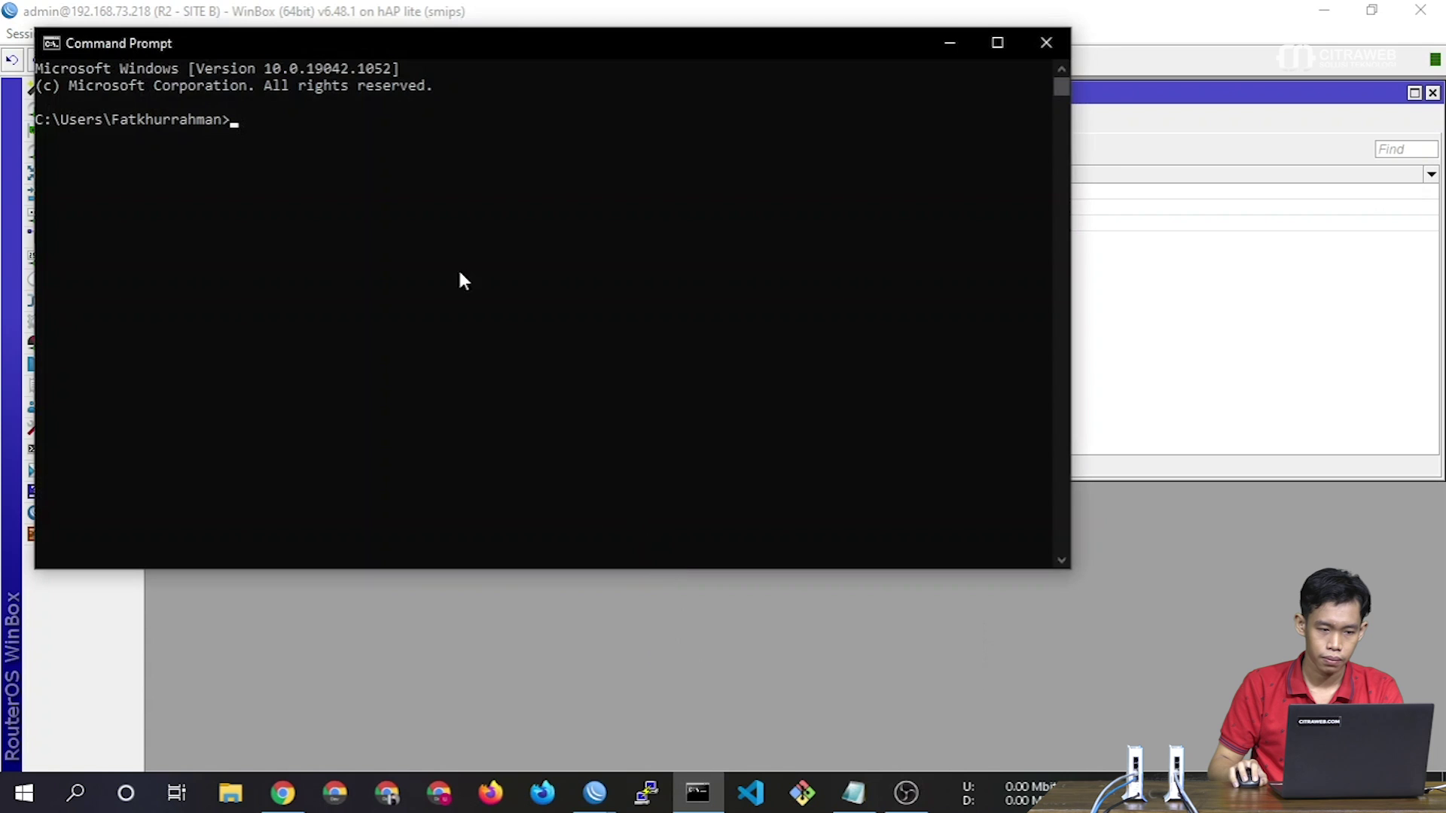
pyautogui.moveTo(287, 46); pyautogui.dragTo(449, 187)
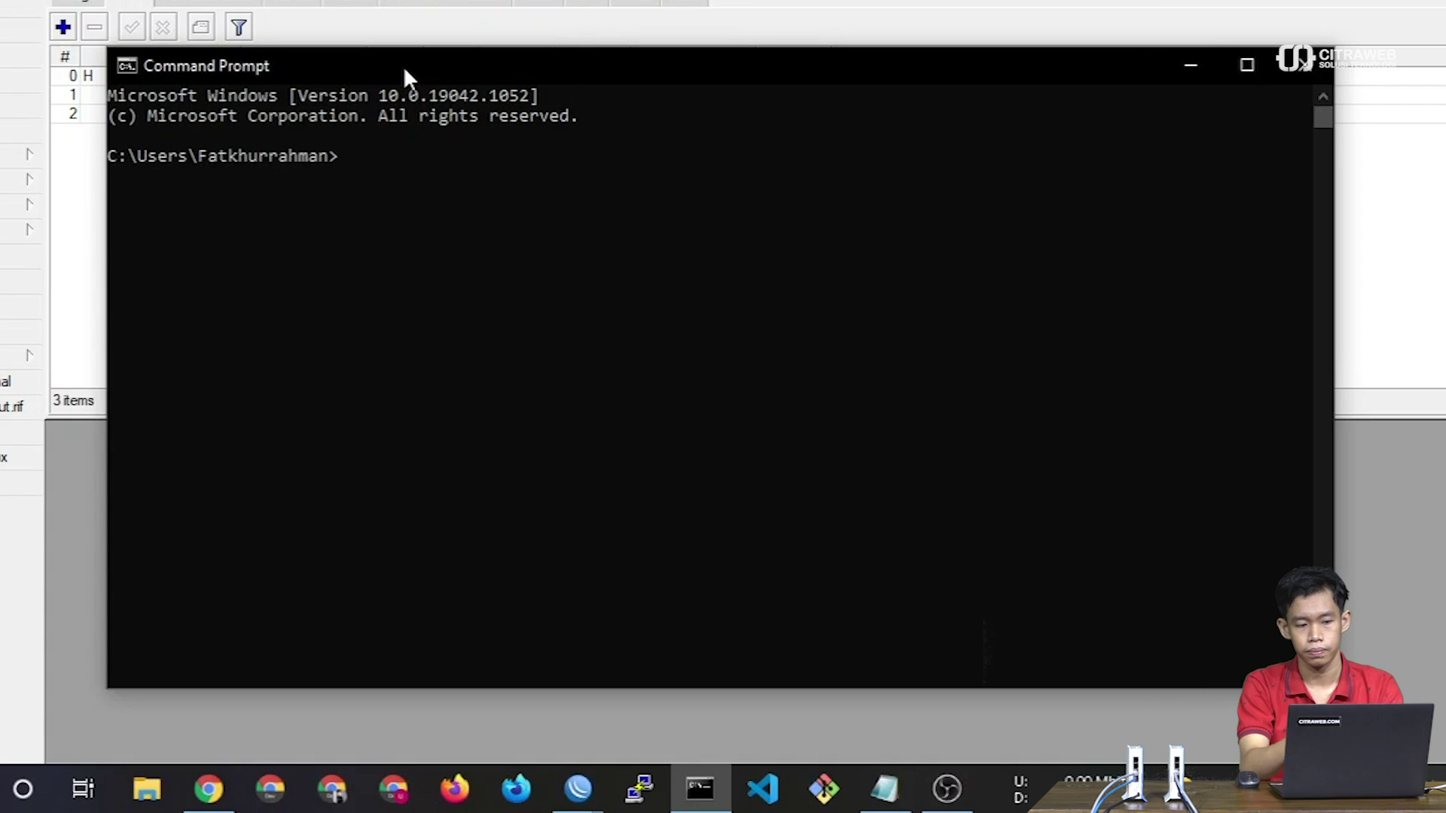
pyautogui.write('pin')
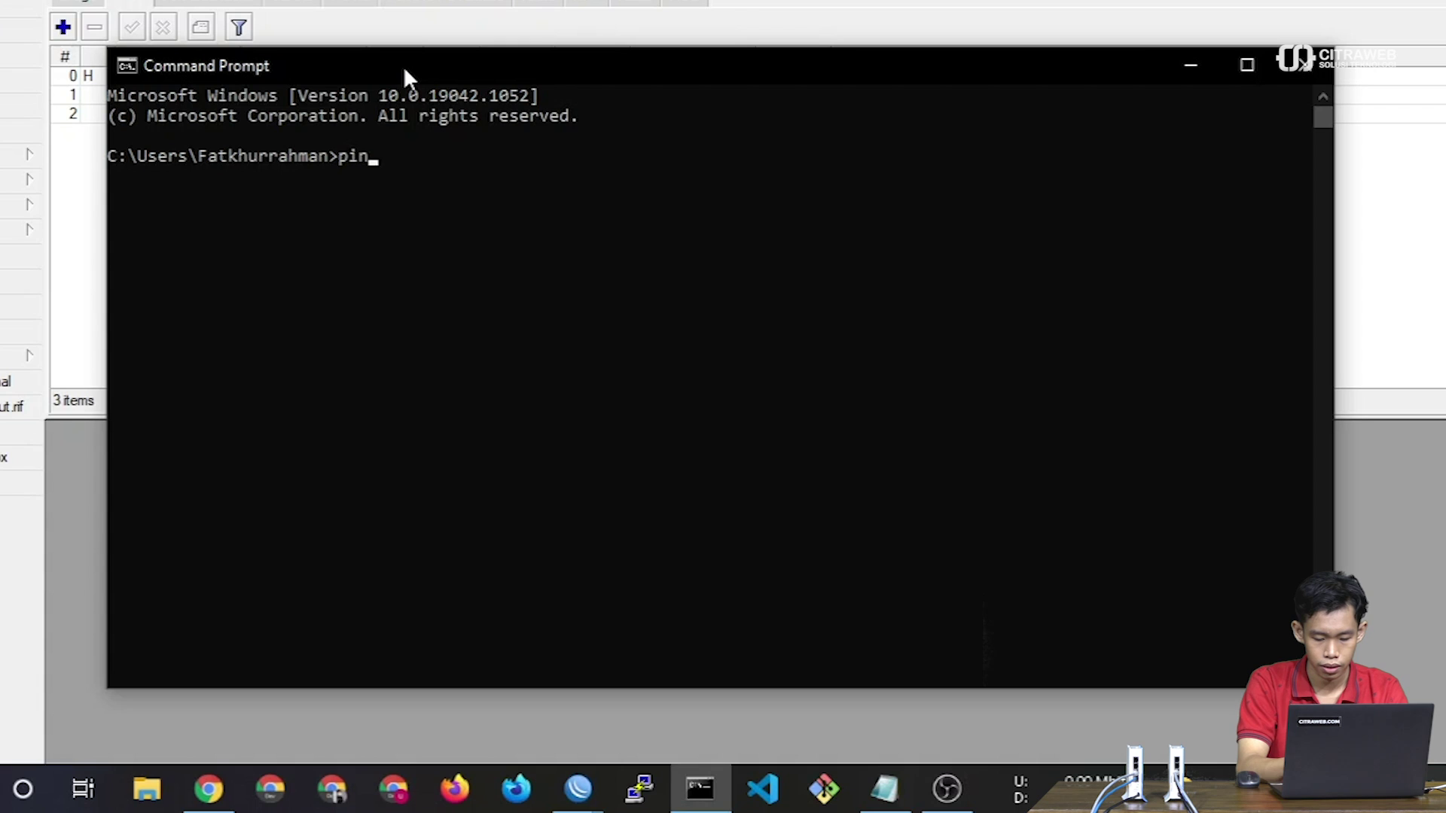
pyautogui.write('g 192')
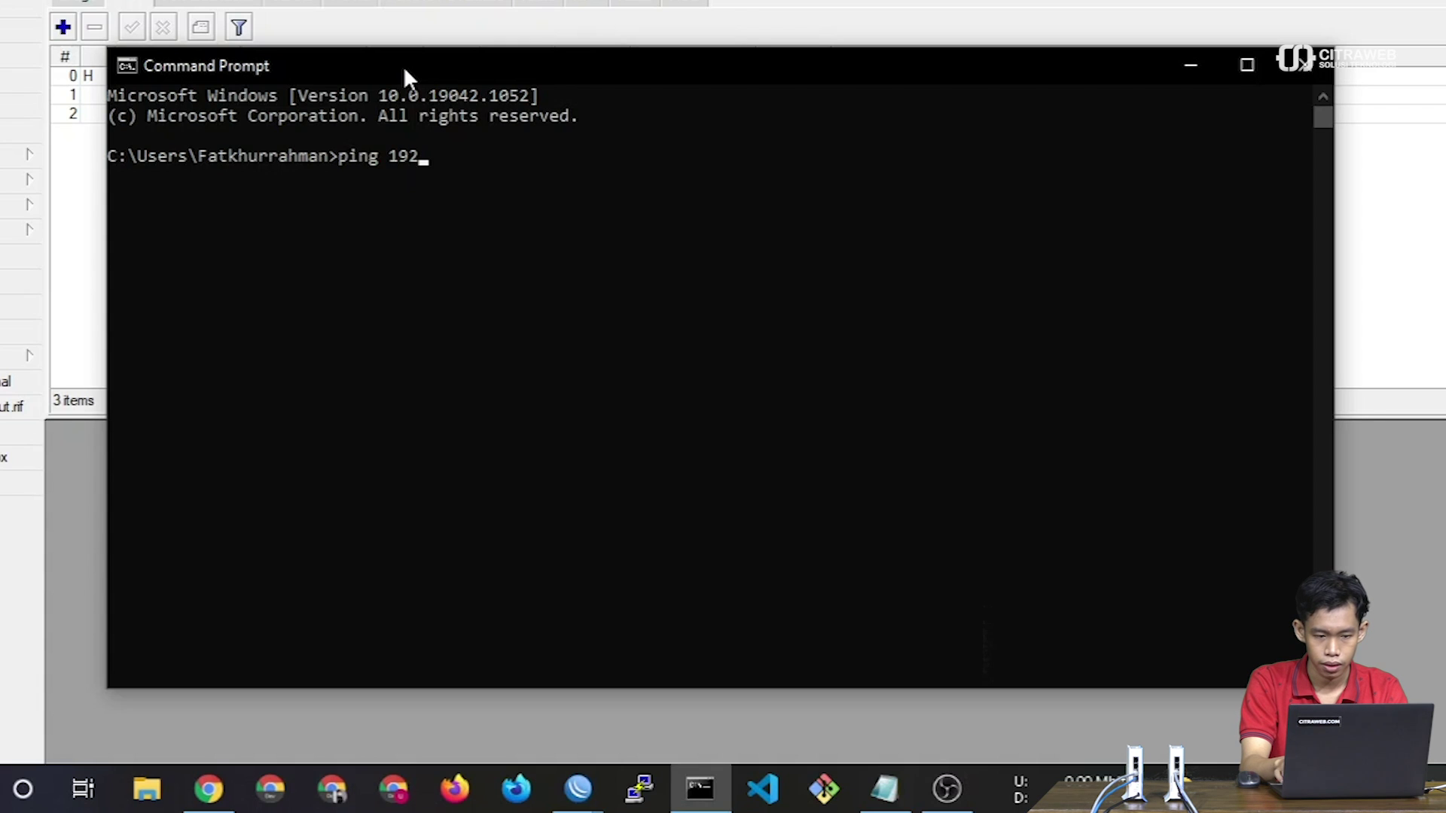
pyautogui.press('BackSpace')
pyautogui.press('BackSpace')
pyautogui.press('BackSpace')
pyautogui.press('BackSpace')
pyautogui.press('BackSpace')
pyautogui.press('BackSpace')
pyautogui.press('BackSpace')
pyautogui.press('BackSpace')
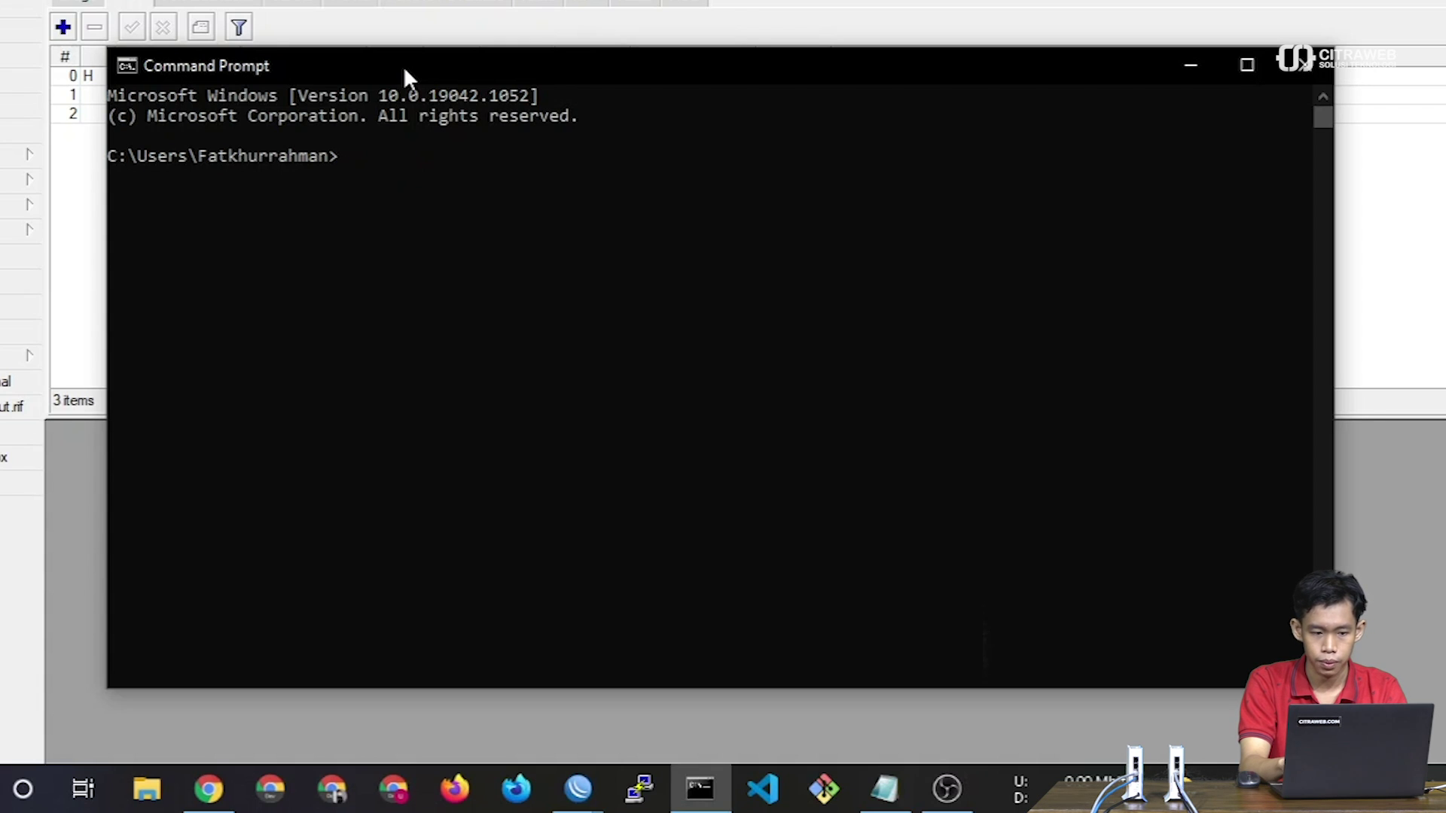
# Run ipconfig and examine the IPv4 address of this computer's Ethernet adapter
pyautogui.write('ipconfig')
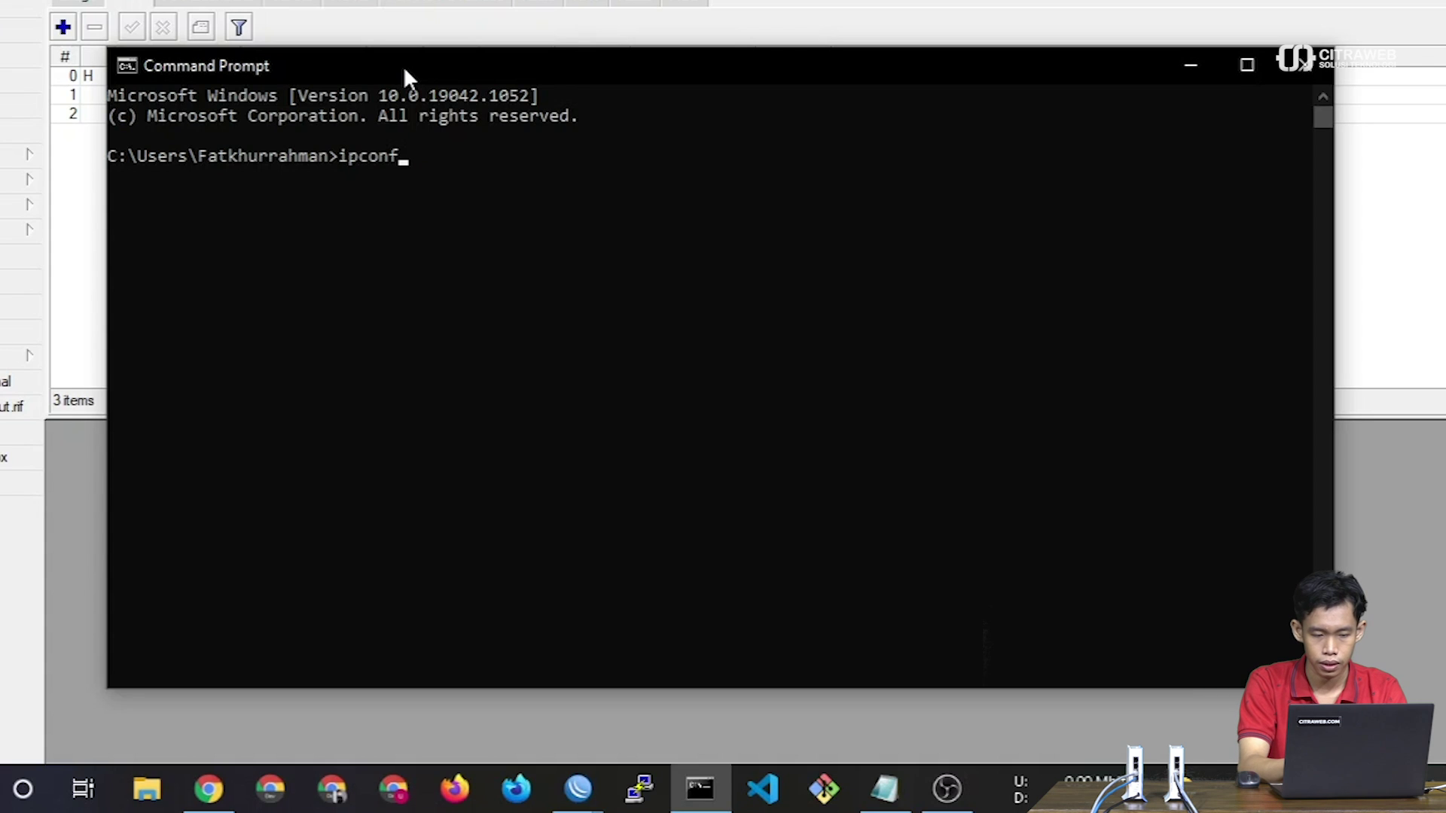
pyautogui.press('Return')
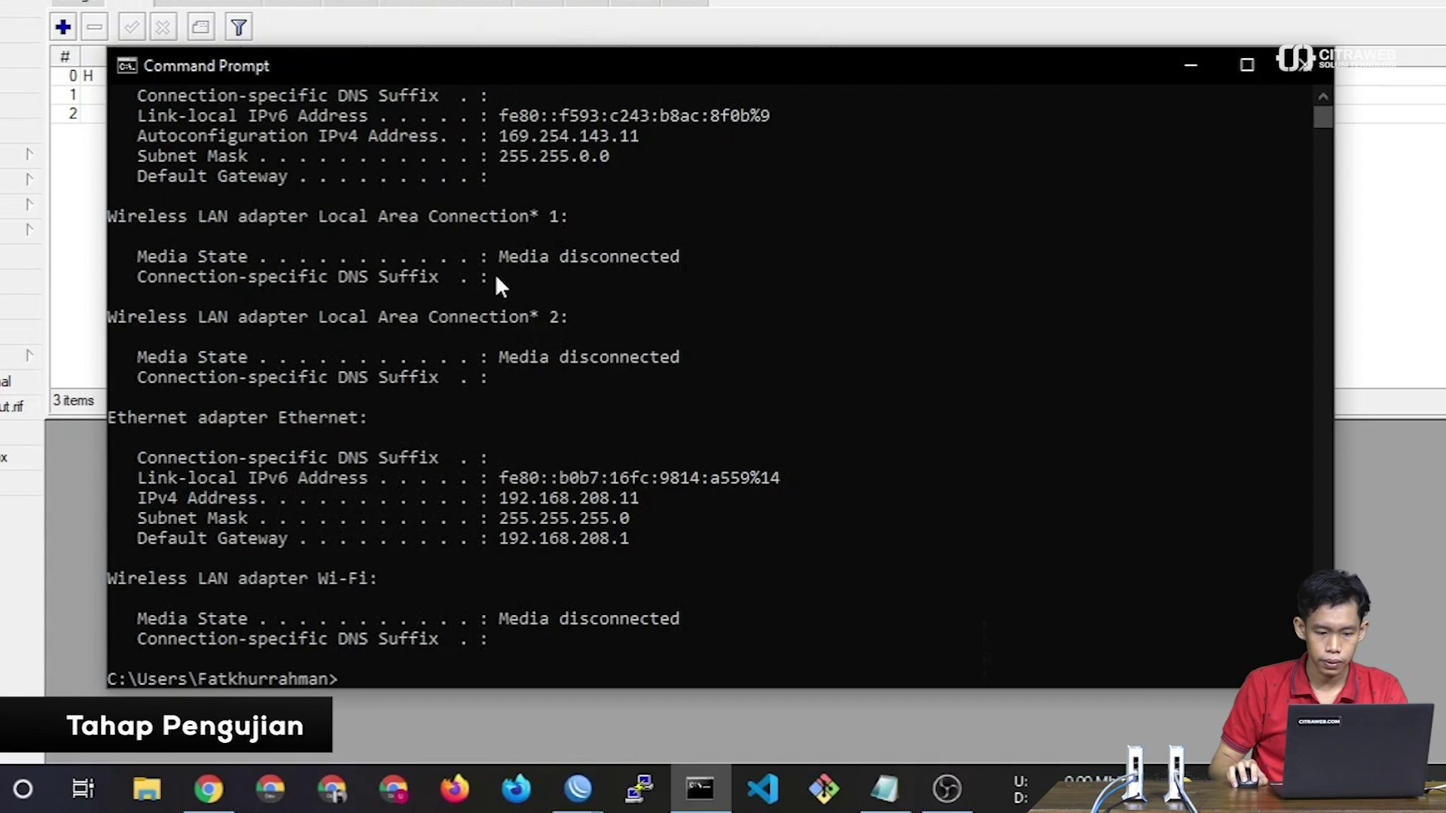
pyautogui.moveTo(494, 497); pyautogui.dragTo(529, 500)
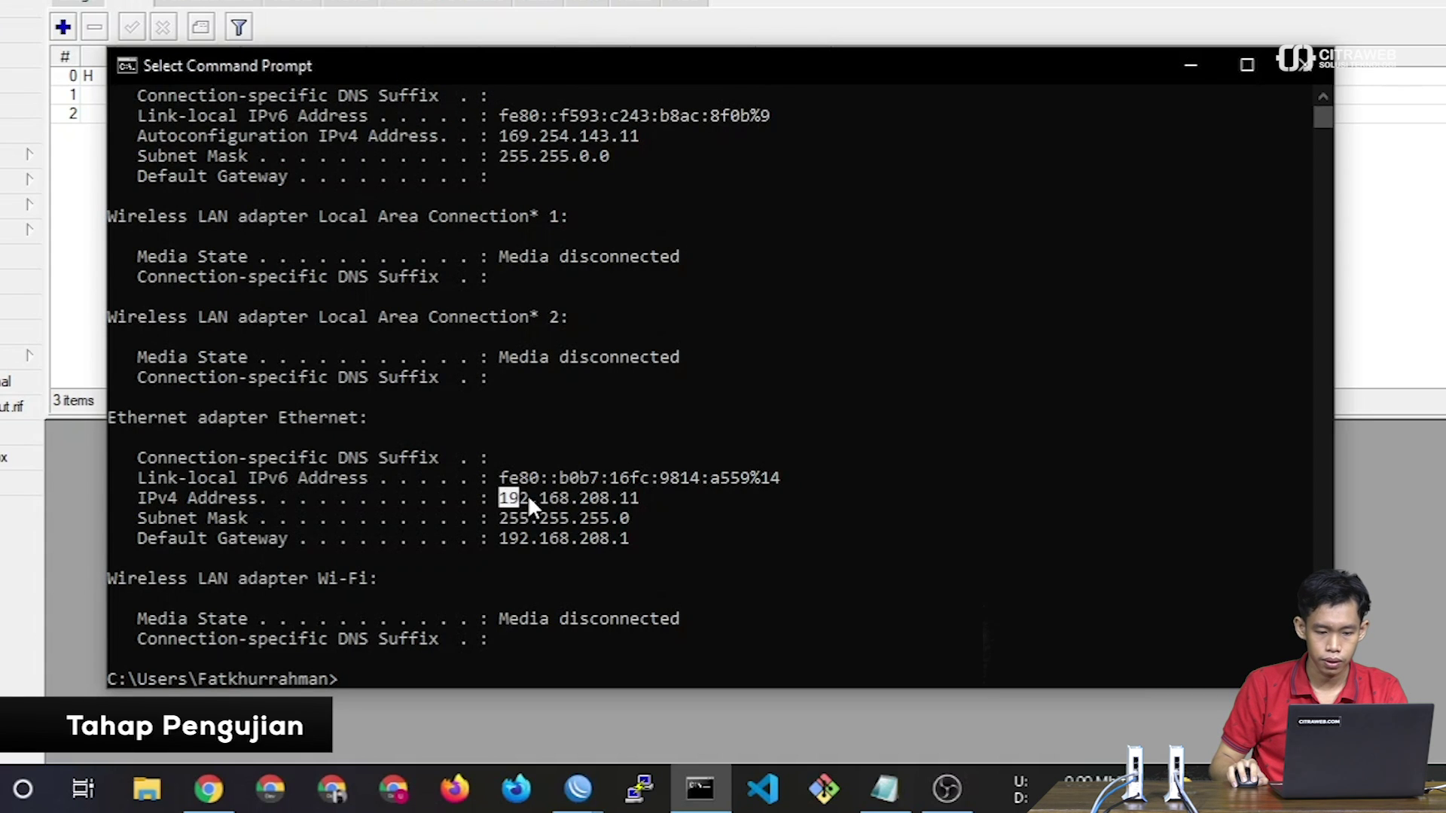
pyautogui.click(634, 500)
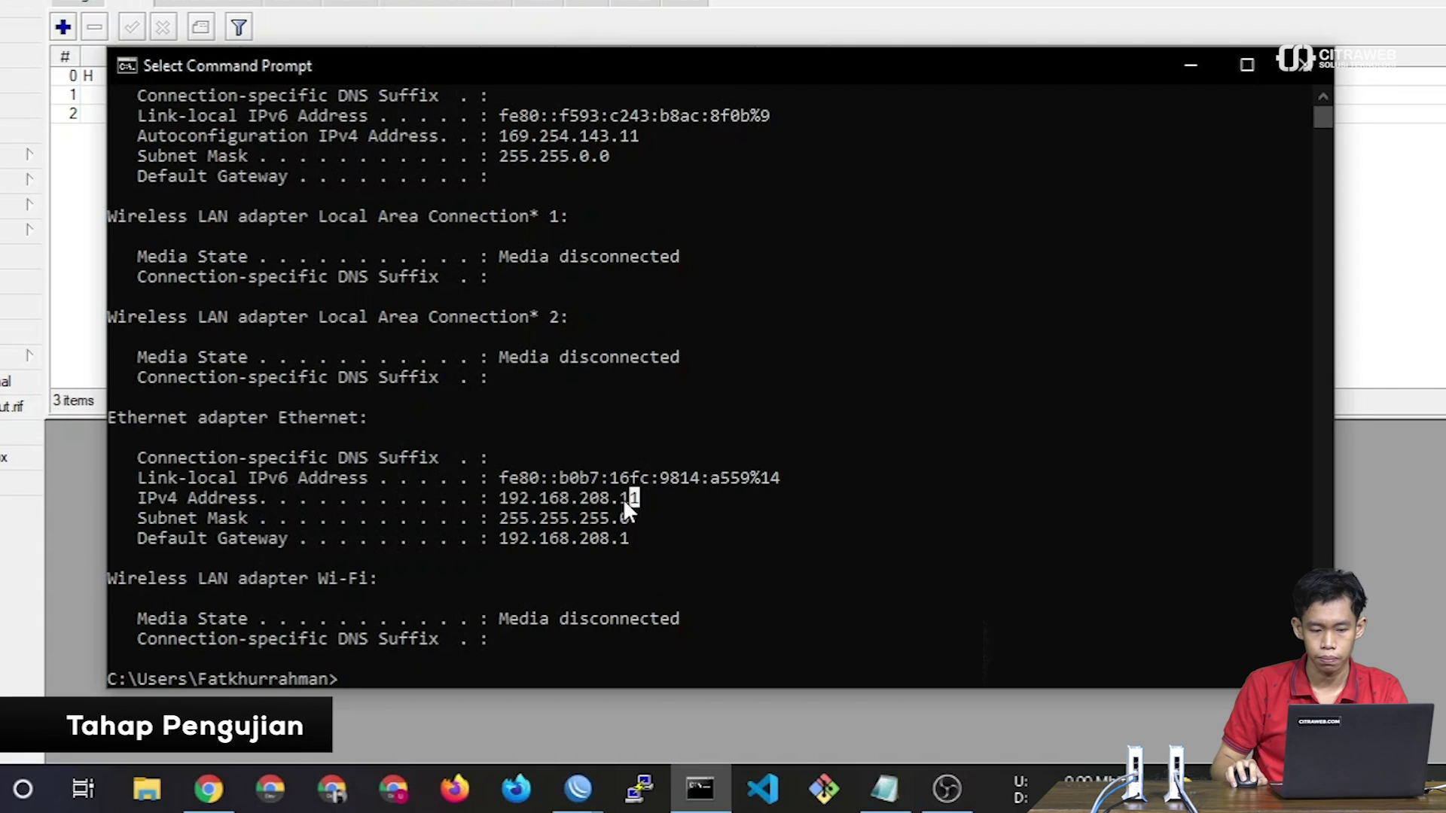
pyautogui.click(737, 444)
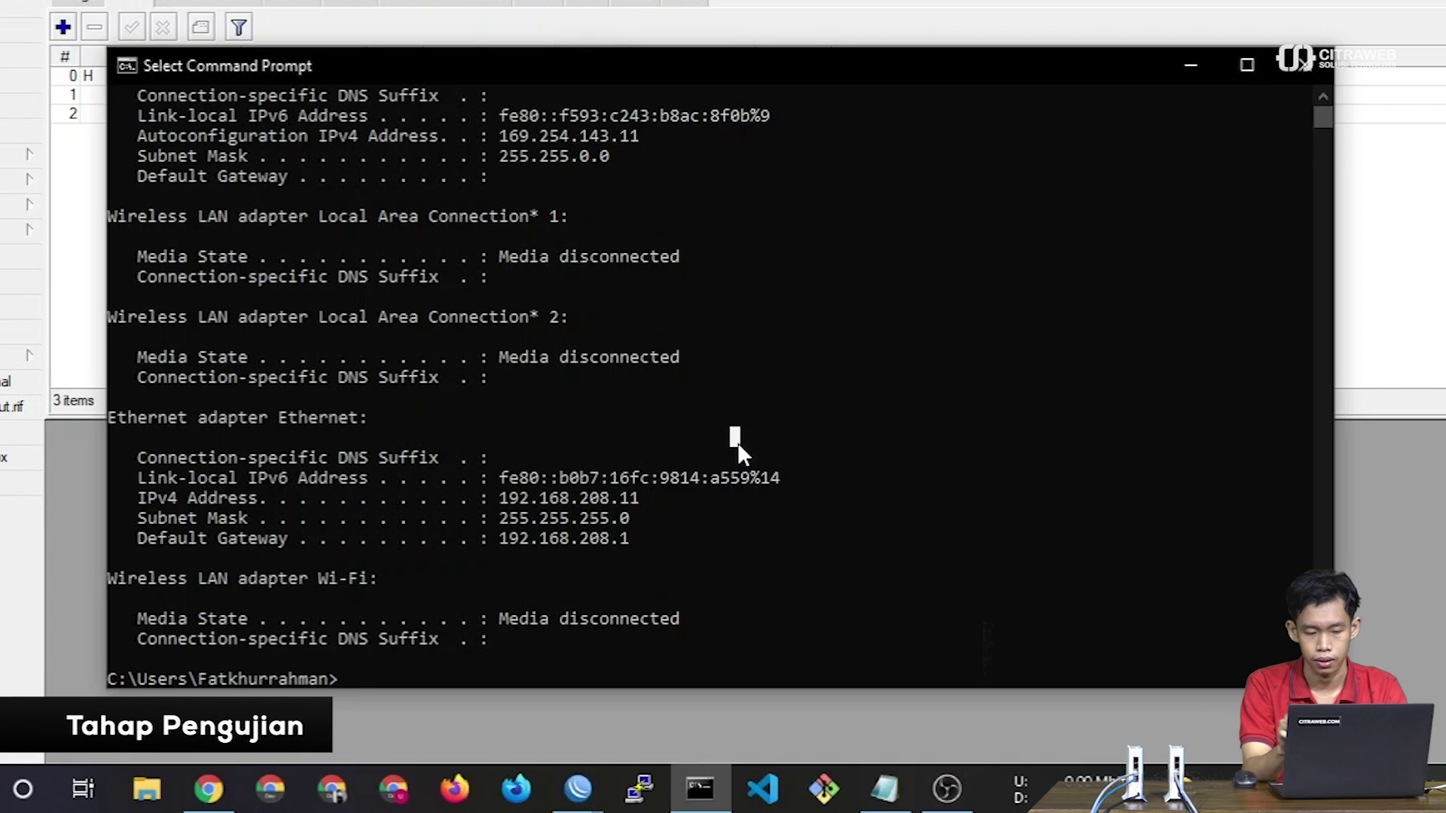
# Ping the remote host 192.168.208.12 to test the connection through the tunnel
pyautogui.write('ping 192.168')
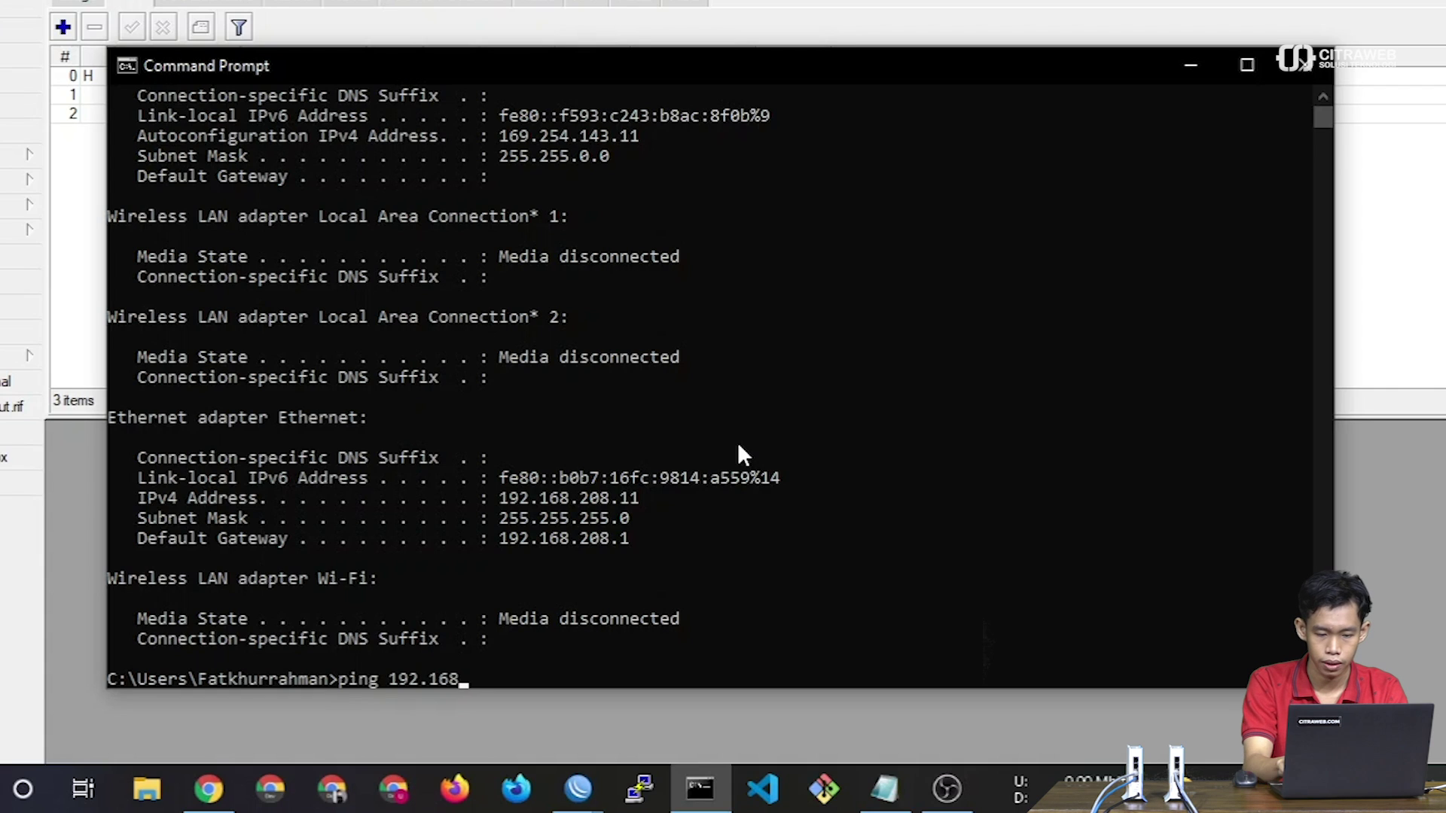
pyautogui.write('.')
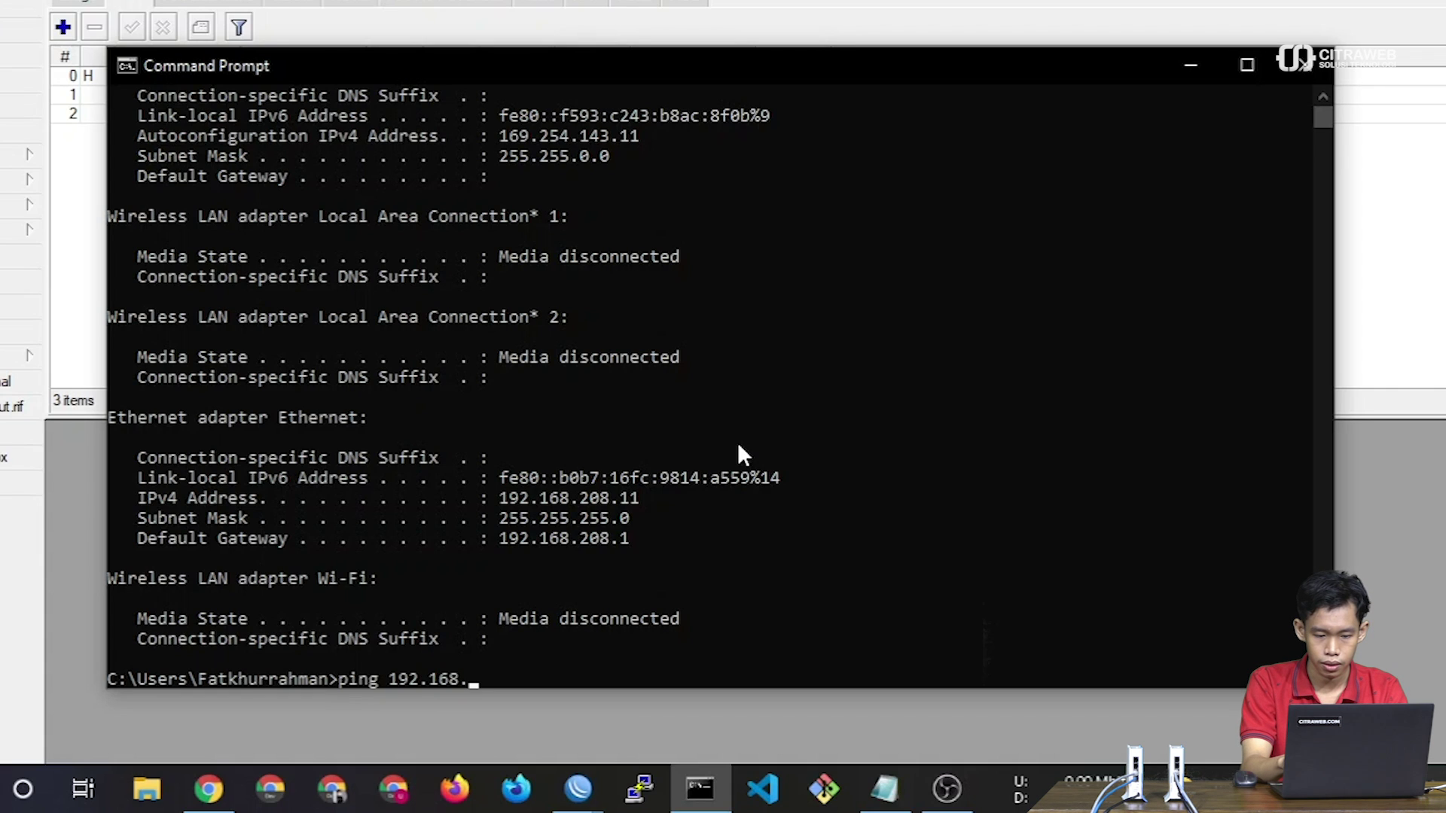
pyautogui.write('208.12')
pyautogui.press('Return')
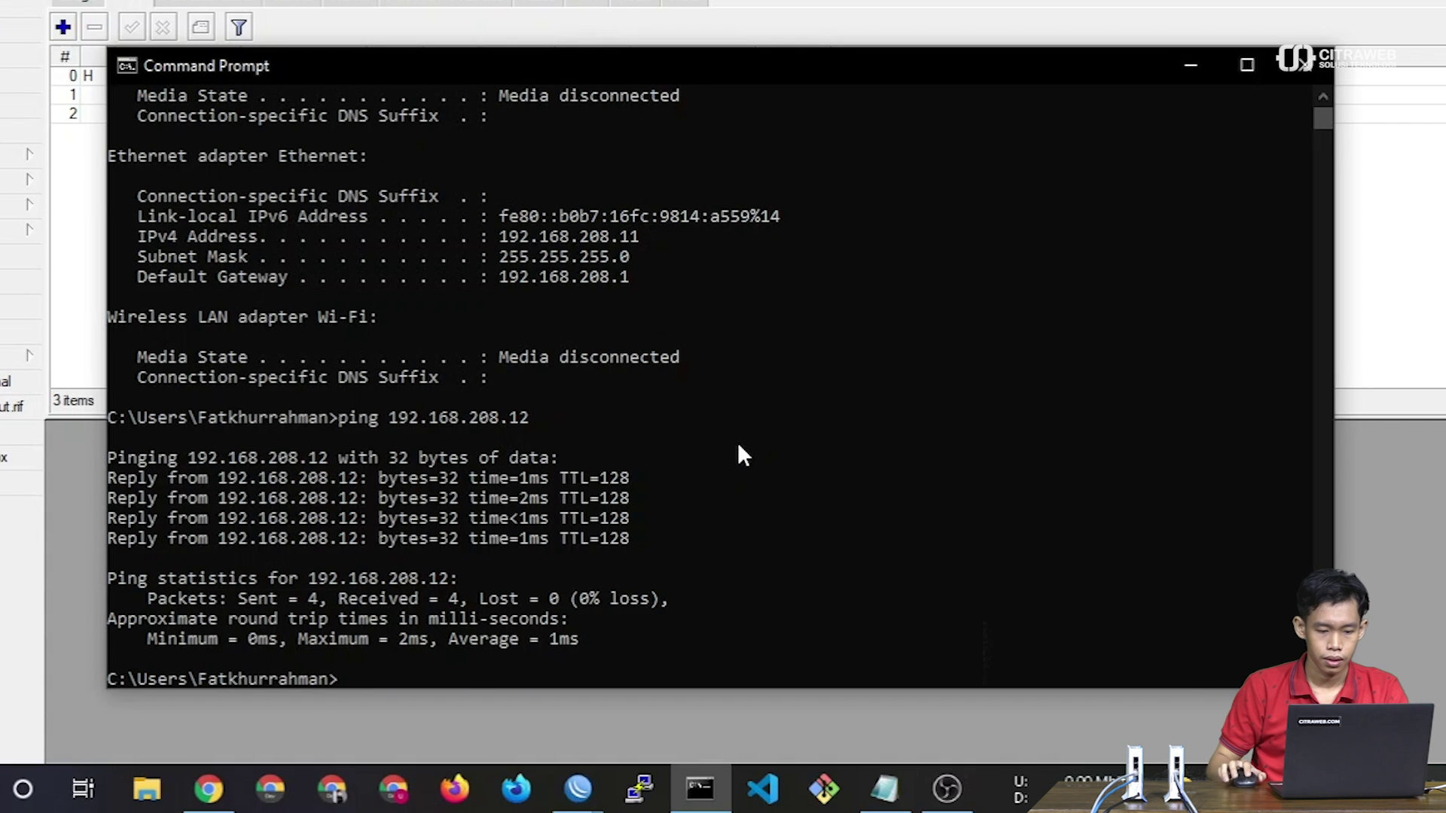
# Move the Command Prompt window aside and disable the eoip-tunnel1 bridge port on the Site B router in WinBox
pyautogui.moveTo(365, 66); pyautogui.dragTo(617, 55)
pyautogui.click(170, 114)
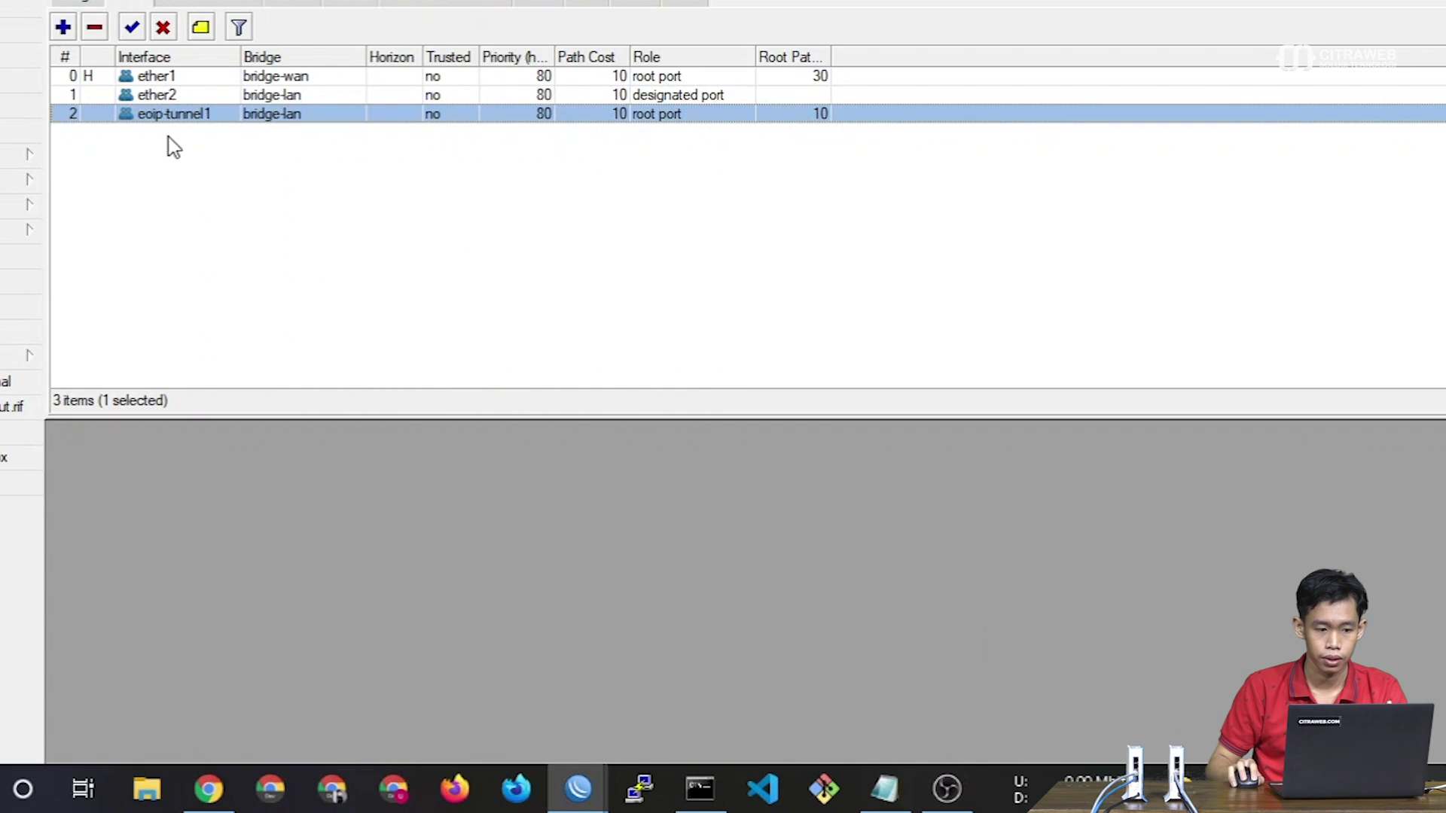
pyautogui.click(163, 28)
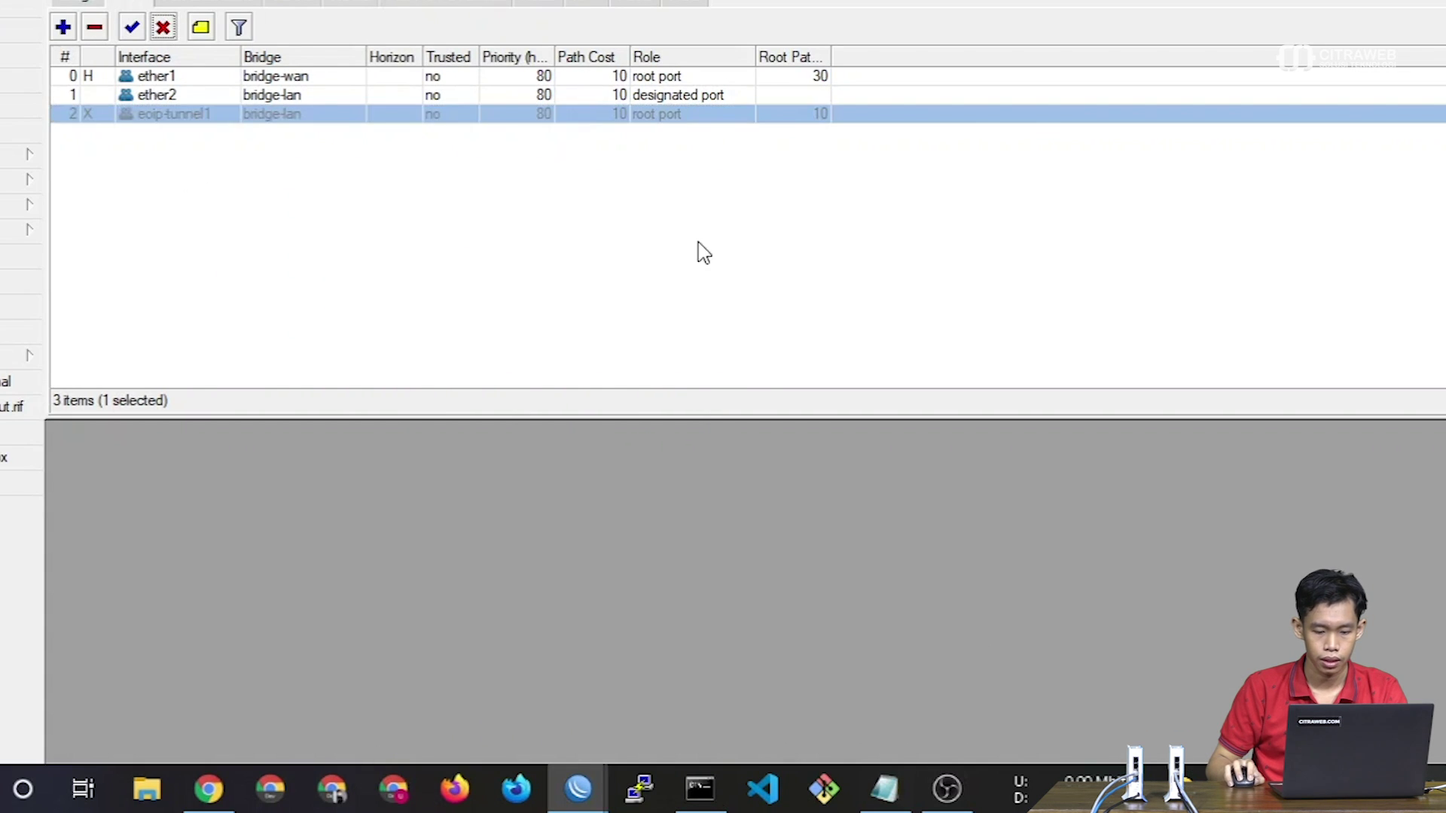
# Switch back to Command Prompt and repeat the ping to 192.168.208.12 with the tunnel port disabled
pyautogui.click(686, 803)
pyautogui.click(963, 436)
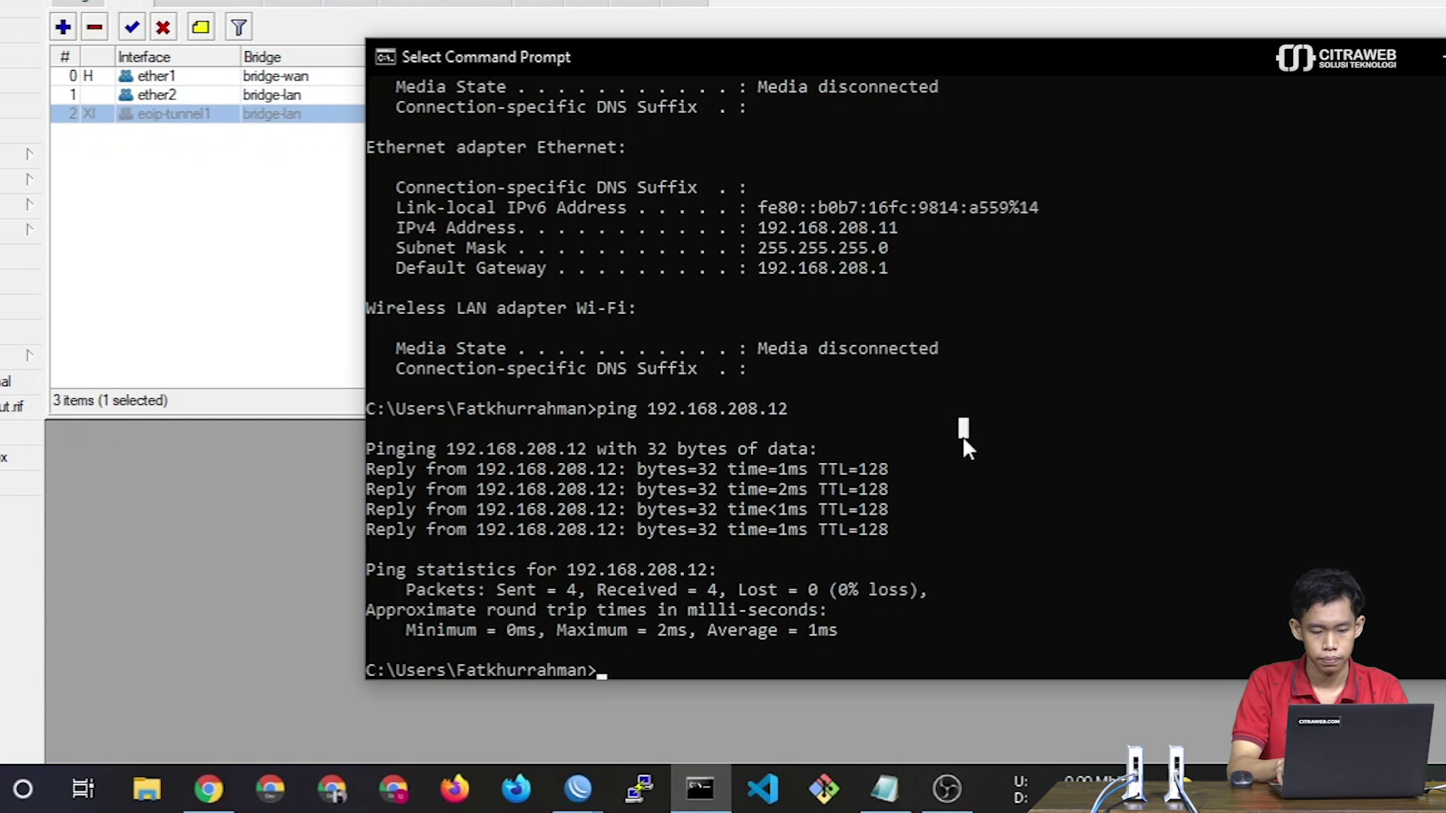
pyautogui.press('Up')
pyautogui.press('Return')
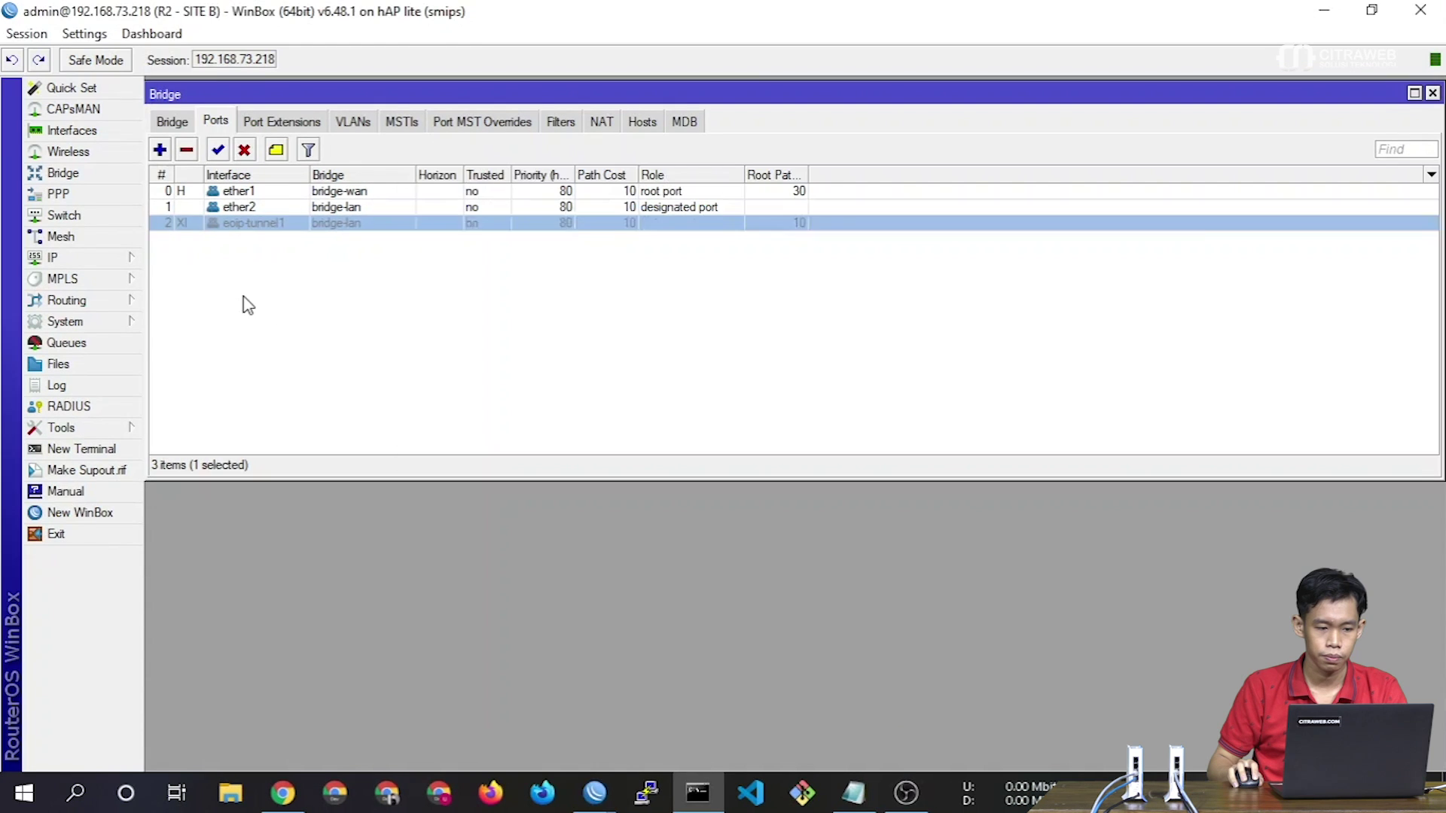
# Return to the Site B router in WinBox and re-enable the eoip-tunnel1 bridge port
pyautogui.click(157, 188)
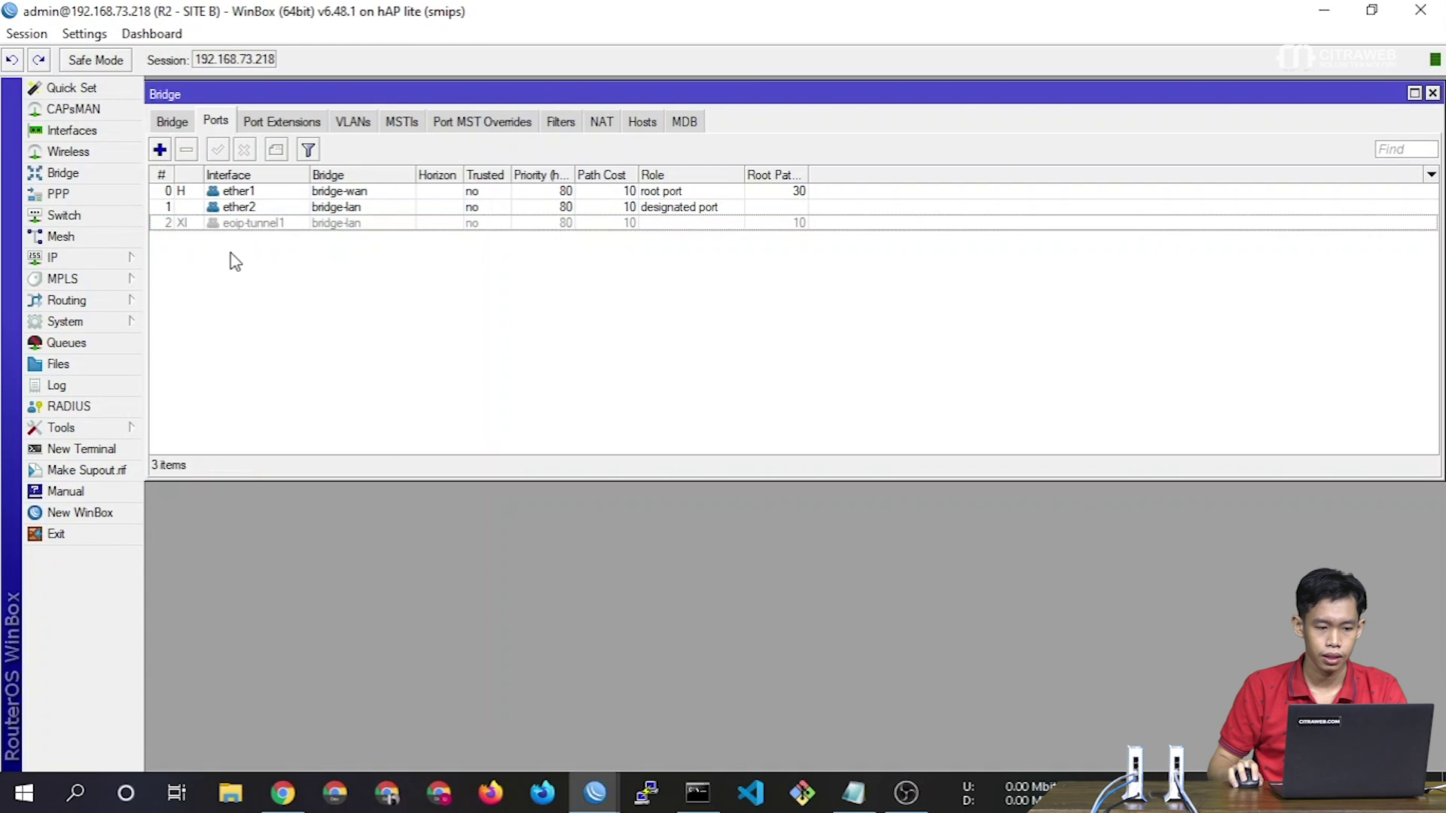
pyautogui.click(151, 114)
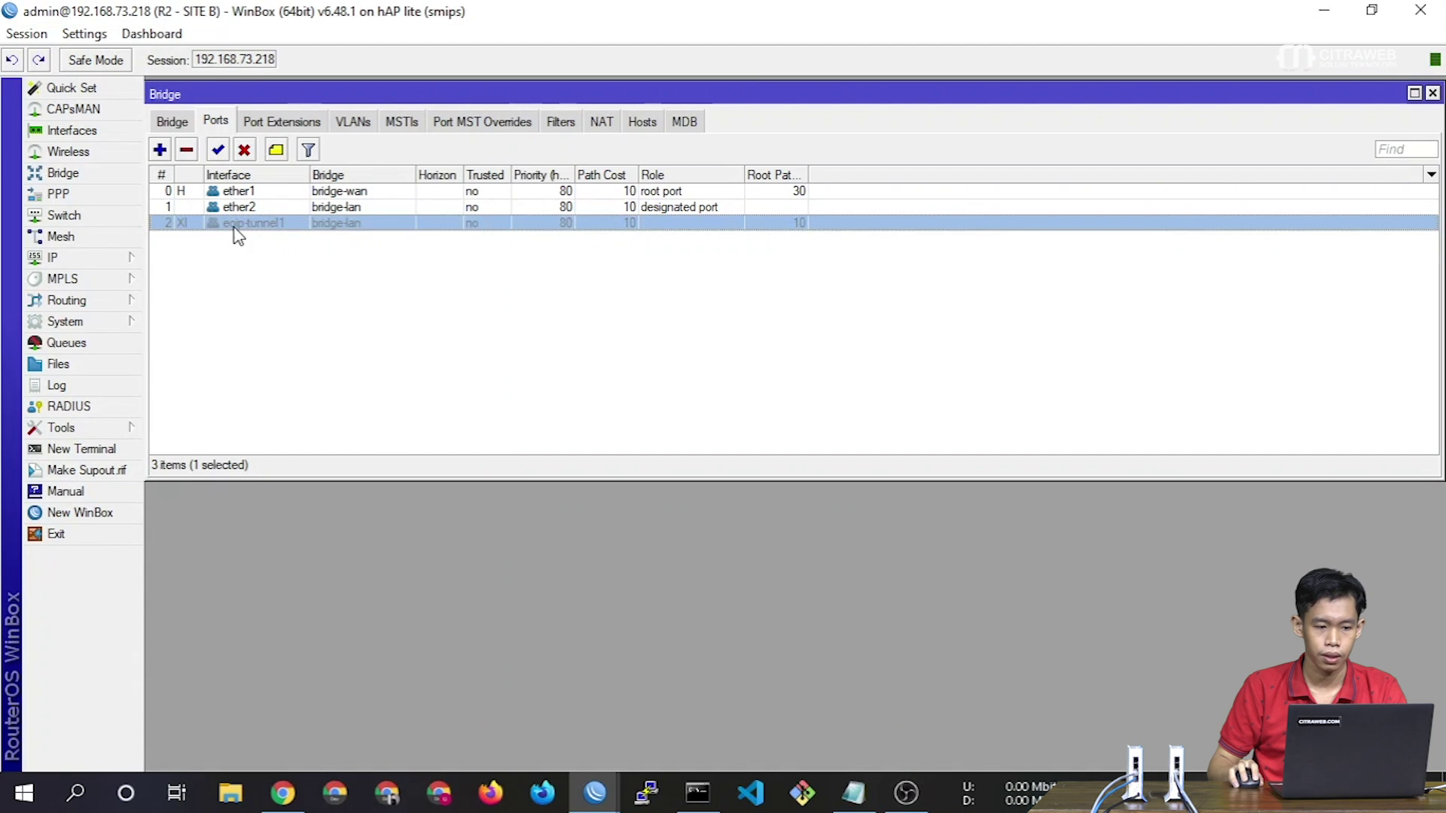
pyautogui.click(218, 150)
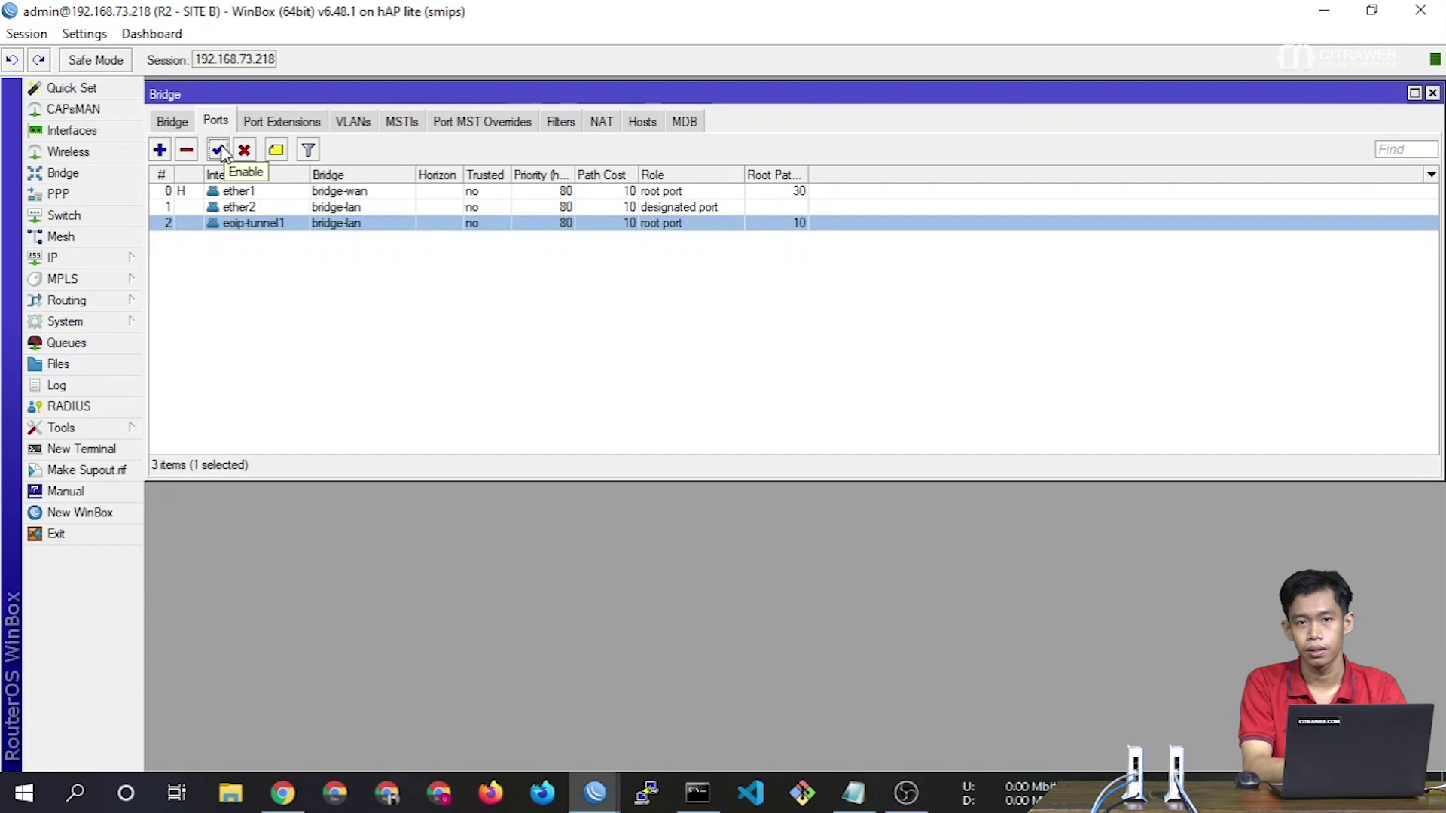